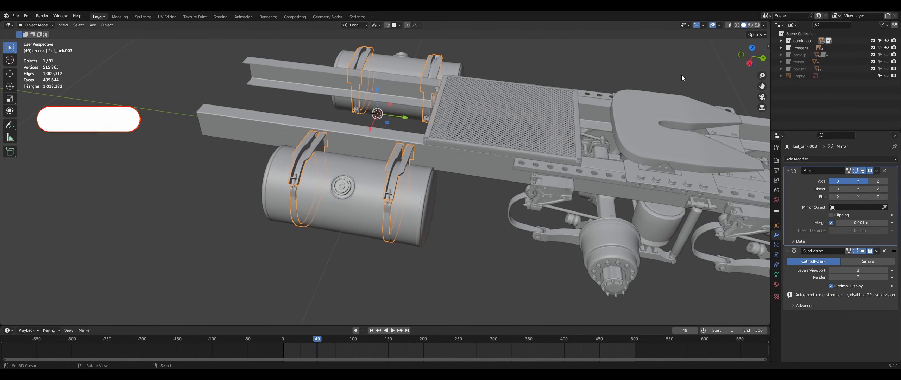
- Isolate the fuel tank strap object in local view and turn off its Subdivision modifier in the viewport
key(n)
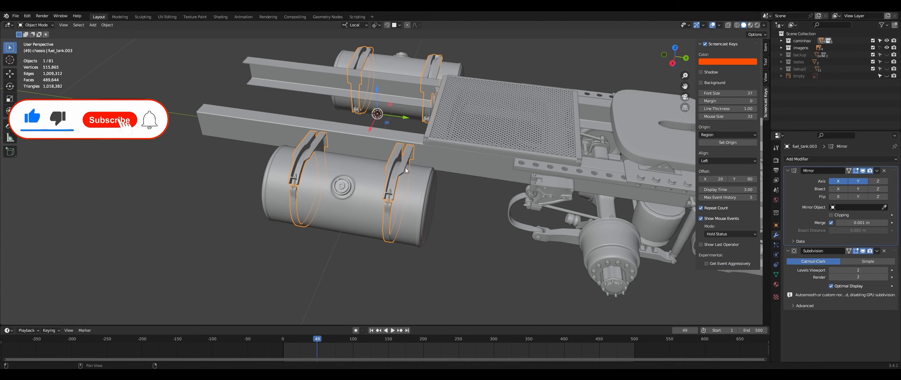
key(n)
mouse_move(387, 169)
middle_down()
mouse_move(350, 177)
mouse_move(387, 166)
middle_up()
key(KP_Divide)
scroll(355, 174, up, 1)
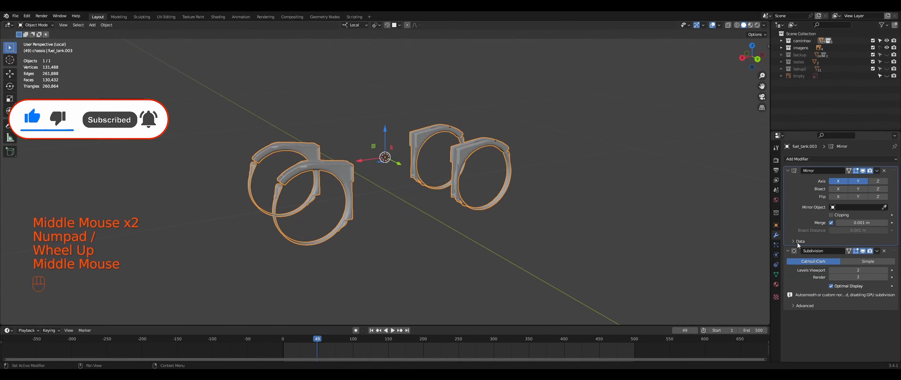
click(862, 251)
scroll(375, 215, up, 2)
middle_drag(374, 215, 409, 221)
scroll(400, 219, down, 1)
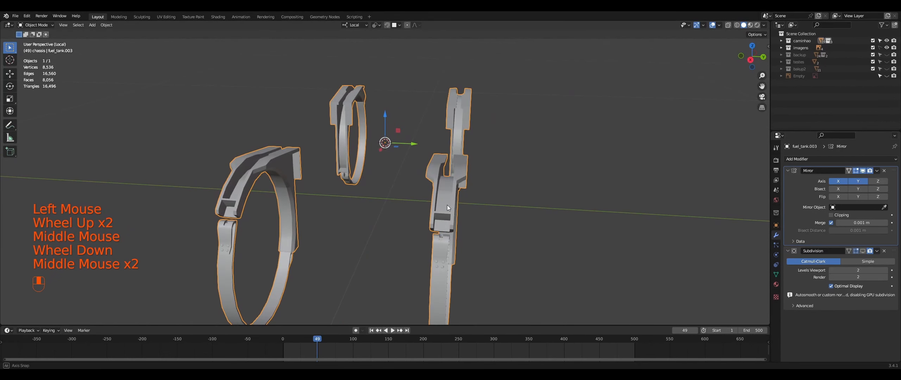
middle_drag(448, 204, 421, 207)
- Separate the lower band of the tank strap from the upper bracket into its own object
right_click(326, 252)
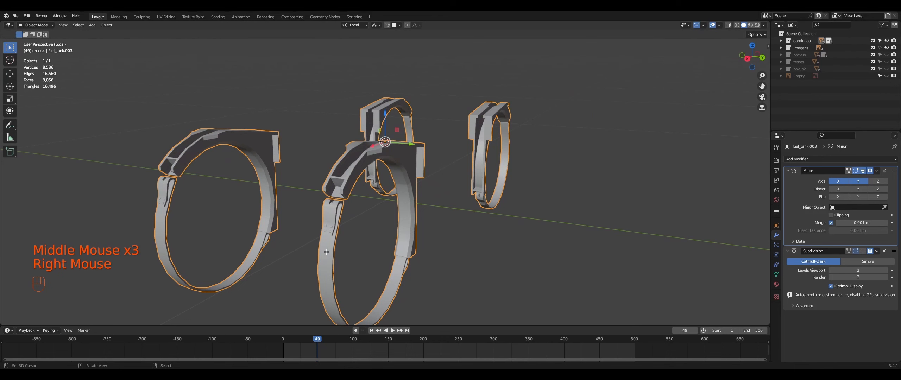
key(Tab)
right_click(329, 248)
middle_drag(328, 248, 238, 254)
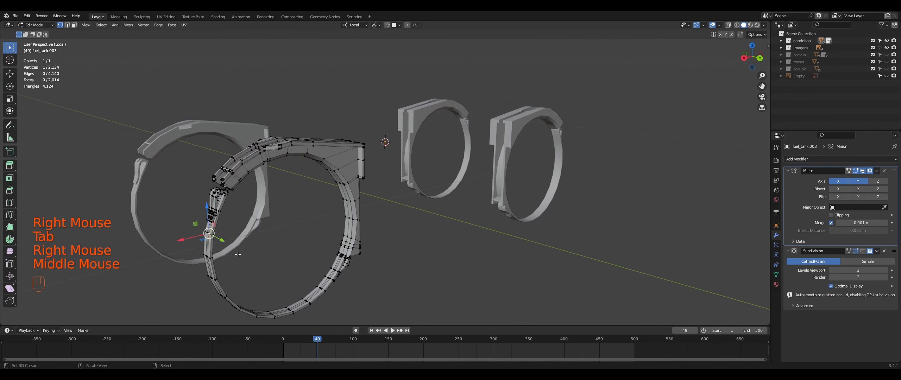
right_click(298, 160)
key(l)
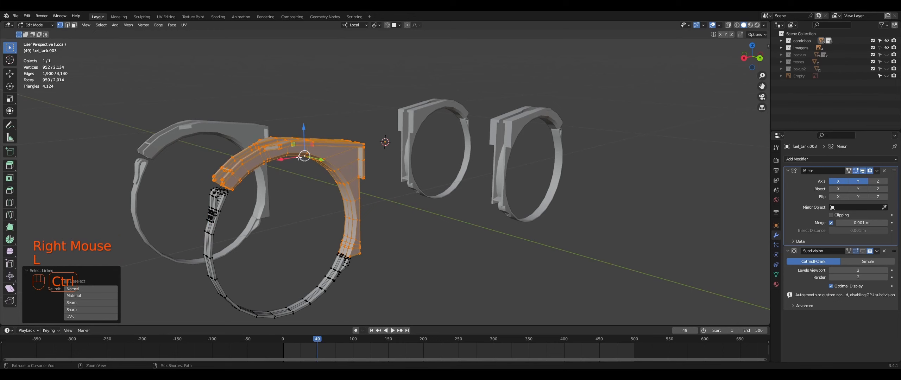
key(ctrl+i)
middle_drag(298, 157, 307, 158)
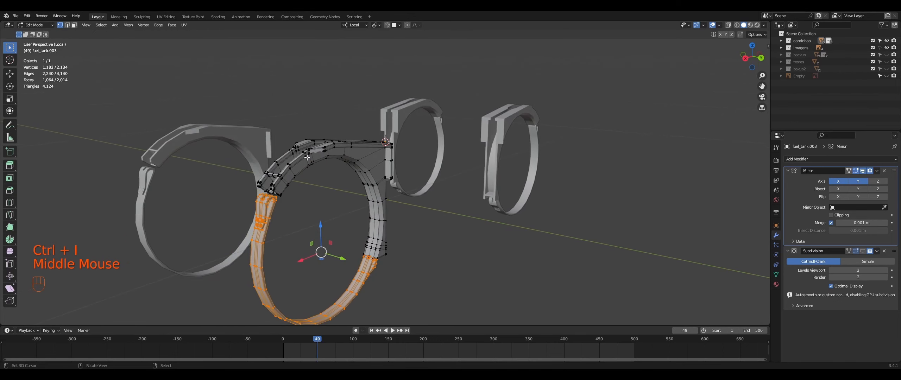
key(p)
click(307, 159)
key(Tab)
- Isolate only the upper bracket object in local view and open its mesh for editing
right_click(293, 168)
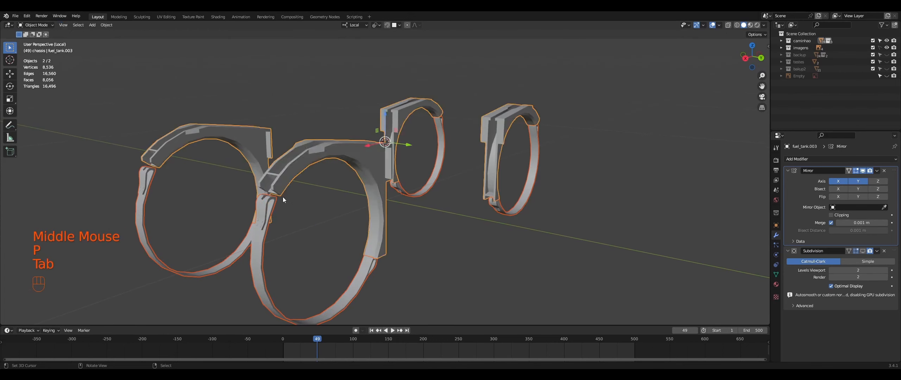
middle_drag(293, 168, 301, 169)
key(KP_Divide)
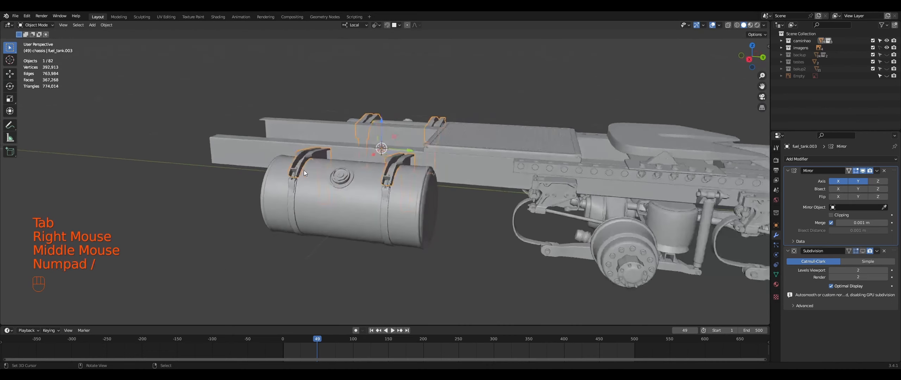
key(KP_Divide)
scroll(383, 172, up, 2)
mouse_move(402, 171)
middle_down()
mouse_move(383, 171)
mouse_move(432, 172)
mouse_move(404, 177)
mouse_move(405, 159)
middle_up()
key(Tab)
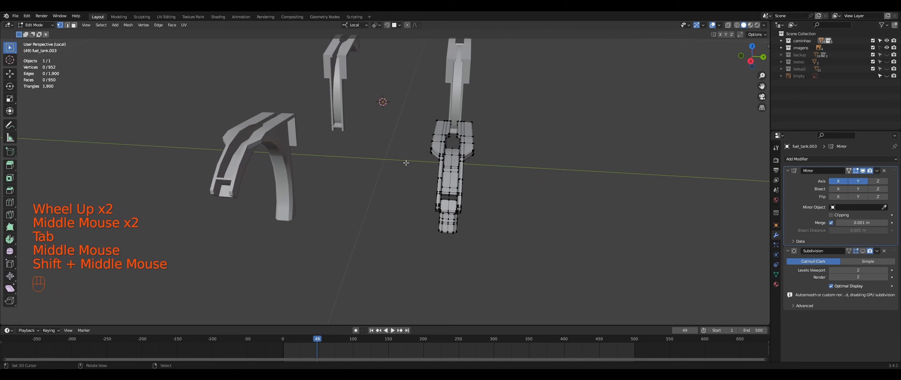
- Delete the vertices of one lengthwise half of the bracket, box-selected from the top view in wireframe
key(KP_7)
key(shift+z)
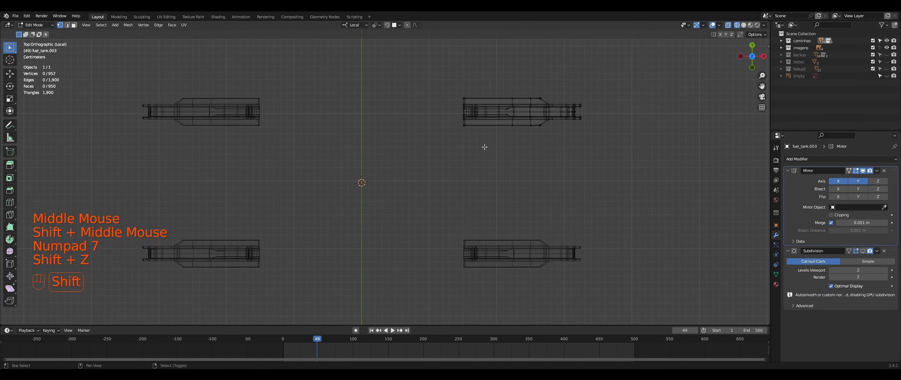
right_click(478, 124)
key(shift+z)
key(shift+z)
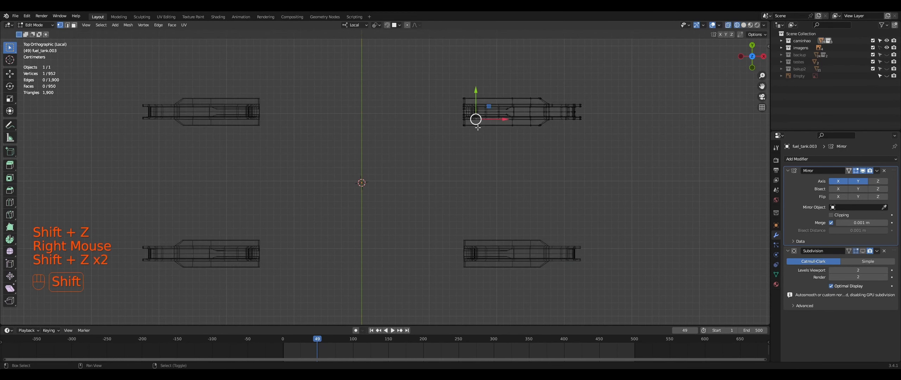
key(b)
drag(456, 112, 609, 153)
mouse_move(609, 153)
middle_down()
mouse_move(549, 140)
mouse_move(497, 95)
mouse_move(498, 134)
mouse_move(552, 177)
middle_up()
key(shift+z)
key(Delete)
click(496, 119)
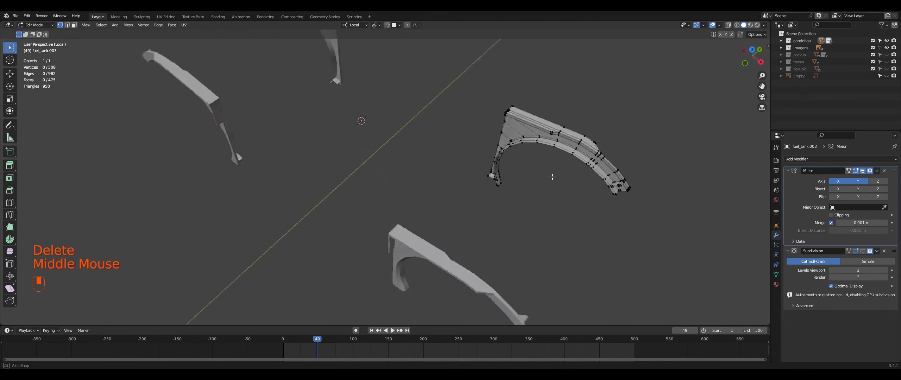
- Hide the Mirror modifier's result in the viewport so only the original half bracket is displayed
scroll(552, 177, up, 2)
middle_drag(560, 151, 780, 234)
scroll(457, 176, up, 1)
scroll(405, 176, up, 1)
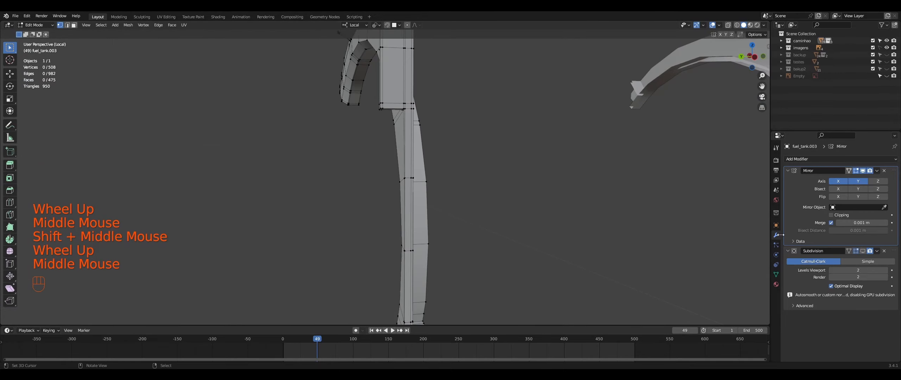
click(862, 171)
scroll(510, 197, down, 1)
middle_drag(511, 197, 482, 203)
scroll(476, 213, down, 1)
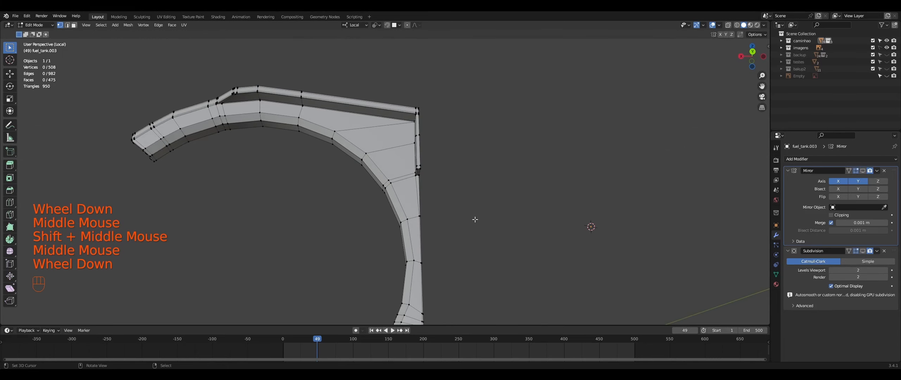
- Examine the half bracket's sloping top edge, back corner and inner side from several angles
right_click(418, 220)
shift+middle_drag(418, 220, 233, 132)
key(Tab)
key(Tab)
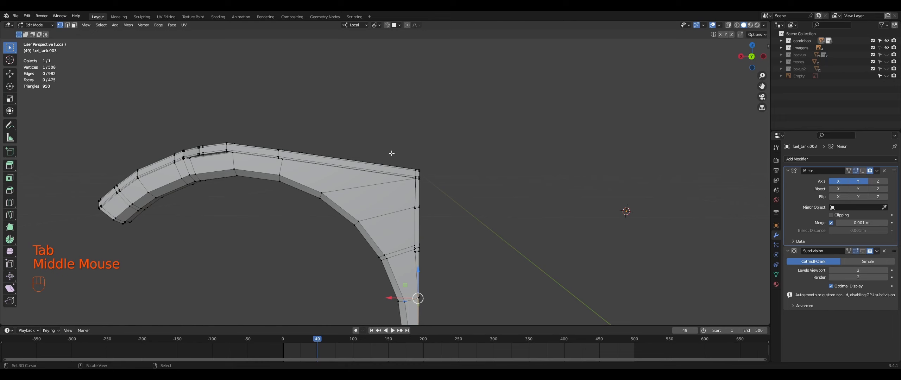
middle_drag(452, 163, 417, 166)
scroll(105, 207, up, 2)
scroll(458, 169, up, 2)
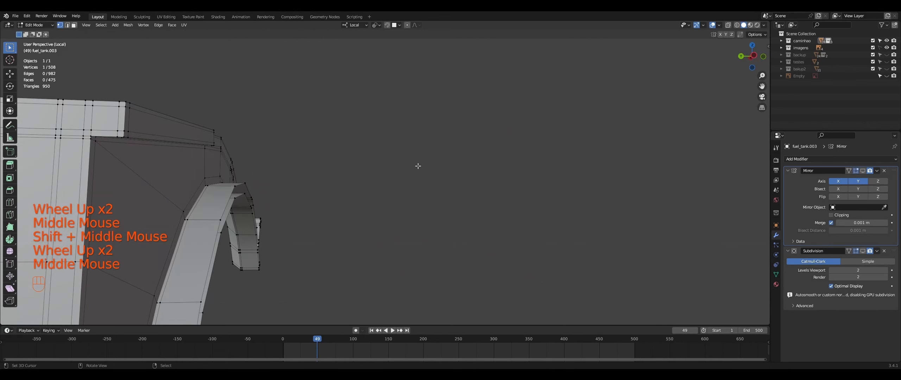
middle_drag(418, 166, 370, 204)
scroll(473, 178, down, 1)
scroll(473, 178, down, 1)
scroll(422, 190, down, 1)
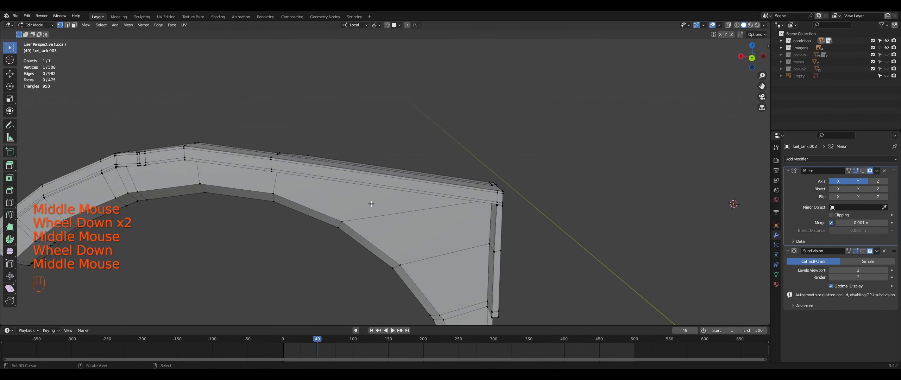
key(KP_Decimal)
scroll(383, 182, down, 6)
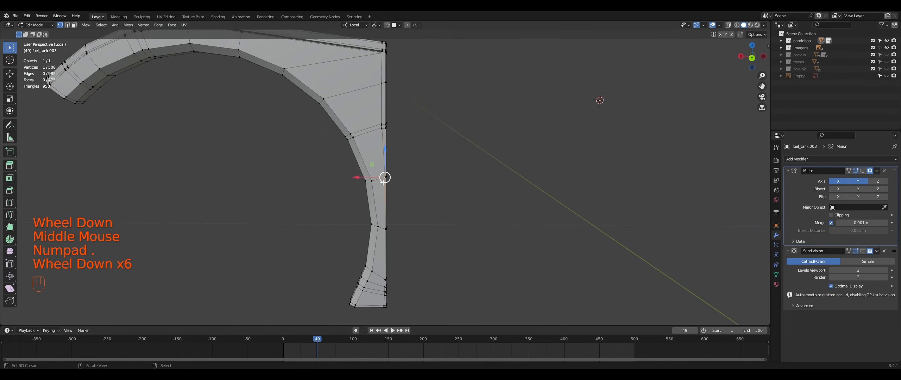
shift+middle_drag(384, 88, 399, 147)
- Select the vertices along the bracket's straight sloping top edge, from beside the arch's peak to the back corner, in front wireframe view
right_click(269, 82)
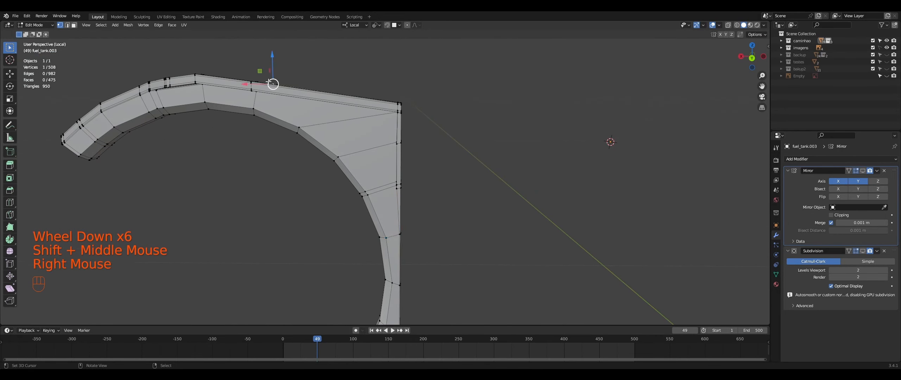
scroll(273, 84, down, 1)
key(KP_3)
key(KP_1)
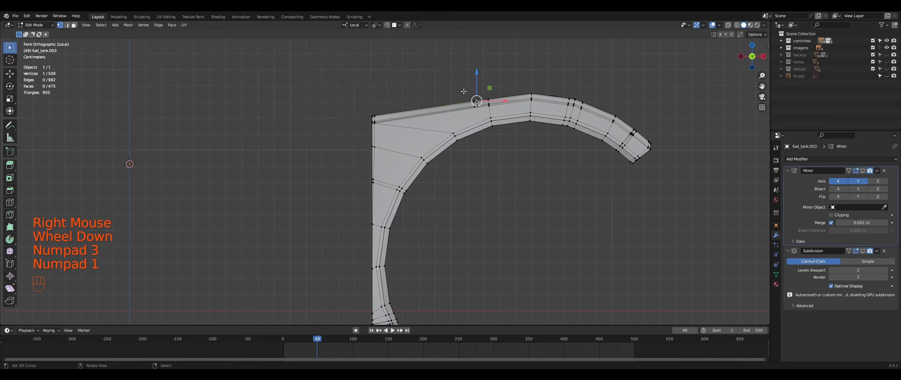
shift+middle_drag(463, 92, 383, 167)
scroll(360, 195, up, 3)
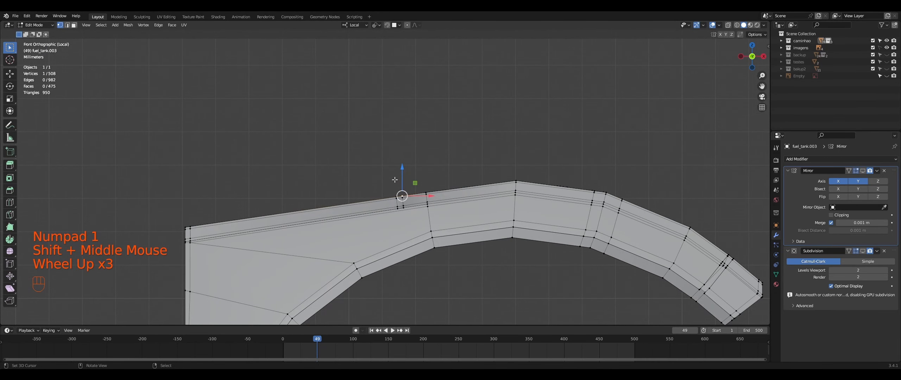
key(shift+z)
right_click(368, 168)
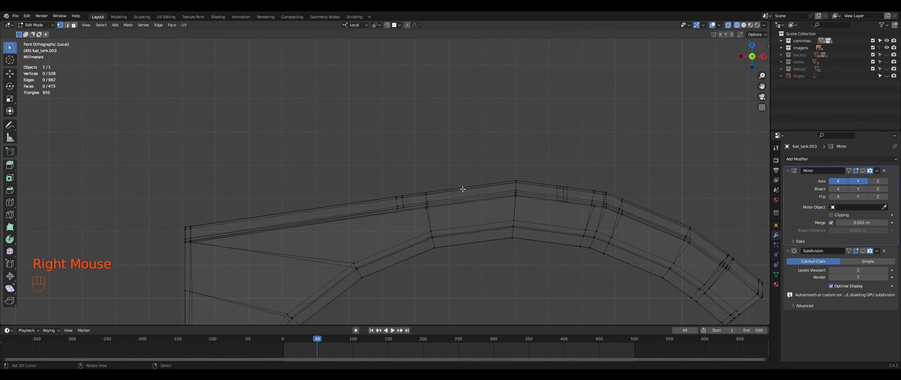
key(c)
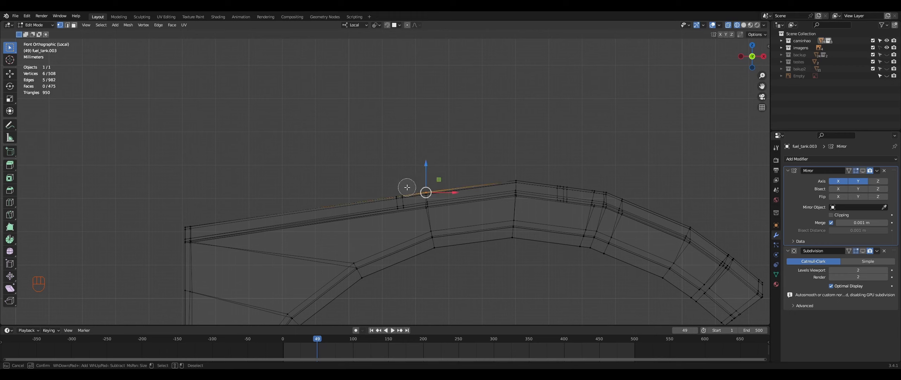
drag(407, 187, 396, 190)
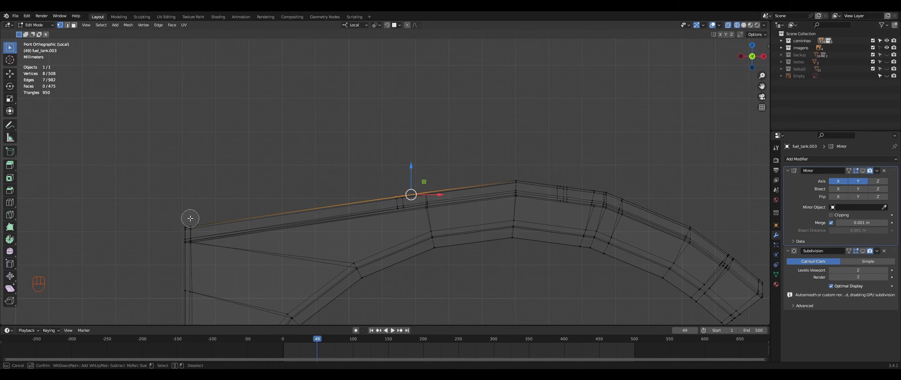
drag(190, 219, 186, 218)
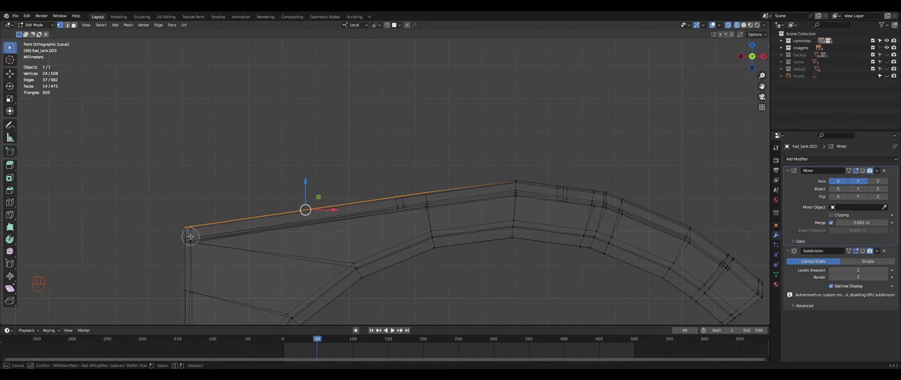
key(Escape)
middle_drag(261, 256, 349, 256)
scroll(335, 256, down, 2)
middle_drag(327, 256, 420, 256)
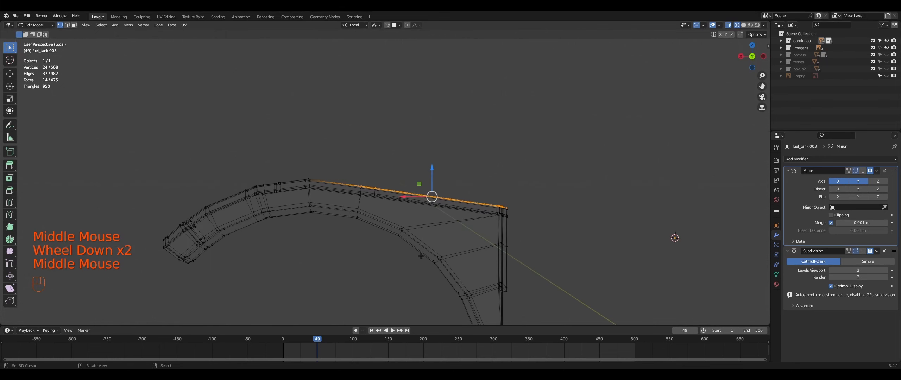
mouse_move(361, 232)
middle_down()
mouse_move(358, 256)
mouse_move(358, 224)
mouse_move(336, 230)
mouse_move(338, 240)
mouse_move(298, 221)
middle_up()
- Make the arch's peak vertex active, with the pivot point set to Active Element and the snap target to Vertex
key(shift+z)
scroll(337, 233, up, 2)
shift+right_click(352, 239)
click(375, 26)
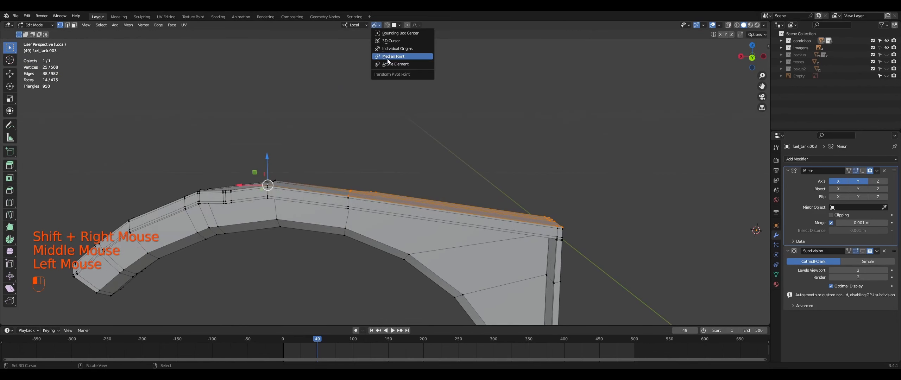
click(401, 59)
click(395, 26)
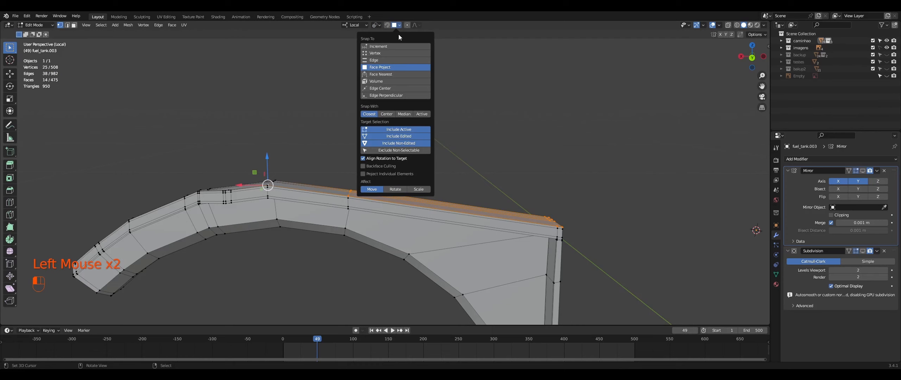
click(383, 53)
- Flatten the selected top edge to the peak's height by scaling it to 0 along local Z
key(s)
key(z)
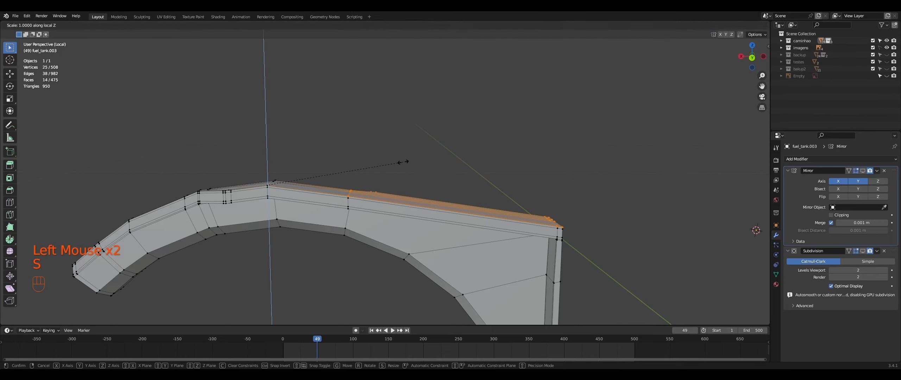
key(0)
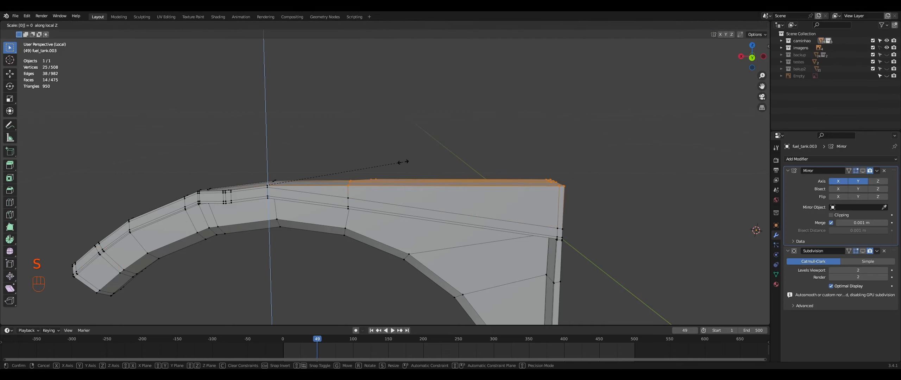
click(403, 162)
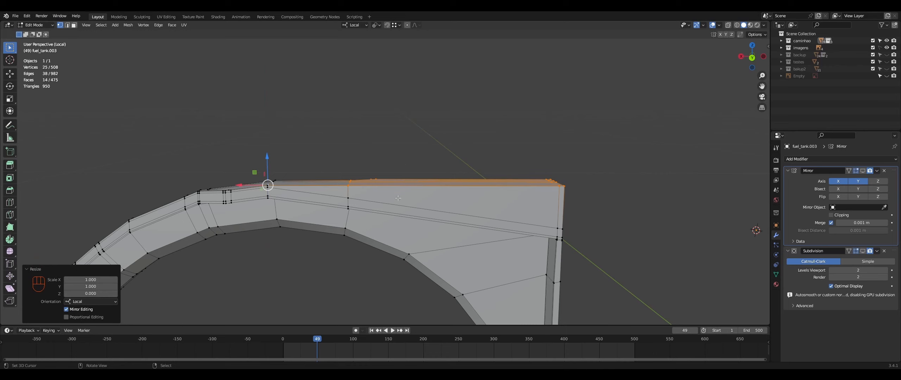
- Select the edge path just below the bracket's top edge and flatten it level with the peak vertex by scaling to 0 along local Z
right_click(277, 189)
ctrl+right_click(346, 200)
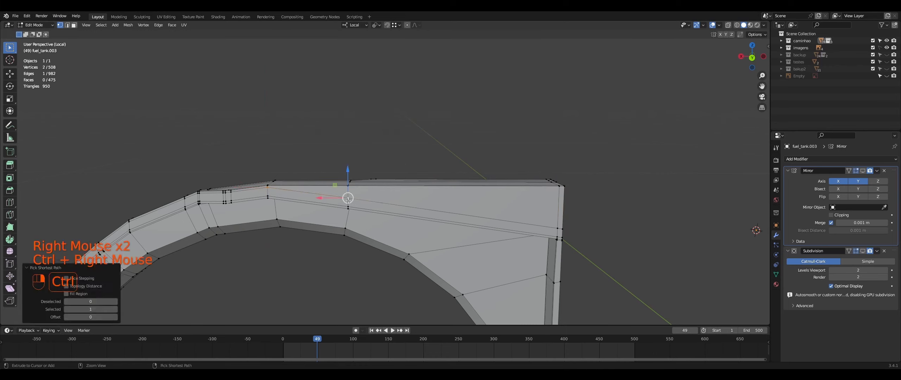
right_click(347, 188)
right_click(347, 197)
middle_drag(348, 198, 284, 198)
ctrl+right_click(398, 212)
middle_drag(399, 211, 318, 207)
ctrl+right_click(400, 194)
ctrl+right_click(411, 193)
shift+right_click(295, 191)
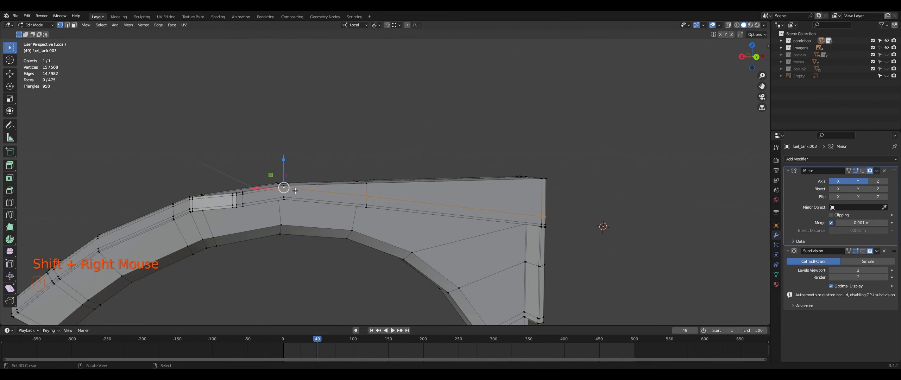
key(s)
key(z)
key(Return)
middle_drag(294, 191, 445, 192)
scroll(453, 194, up, 2)
scroll(452, 193, up, 1)
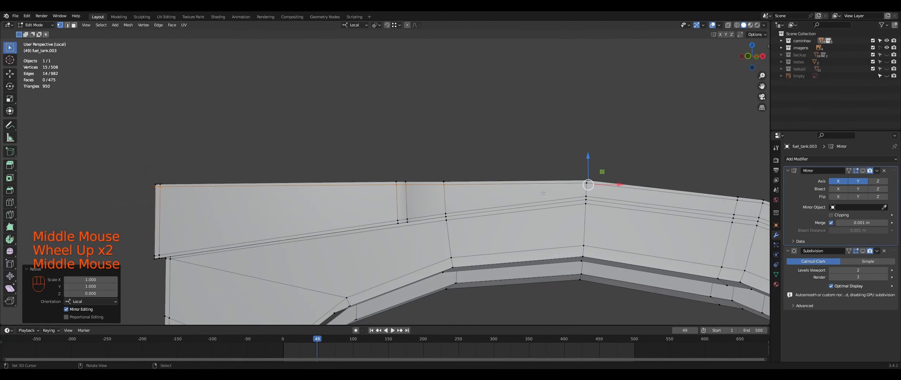
- Select the edge path along the bracket's sloping lower lip, around the back corner, and flatten it level by scaling to 0 along local Z
scroll(494, 202, down, 1)
middle_drag(493, 202, 412, 182)
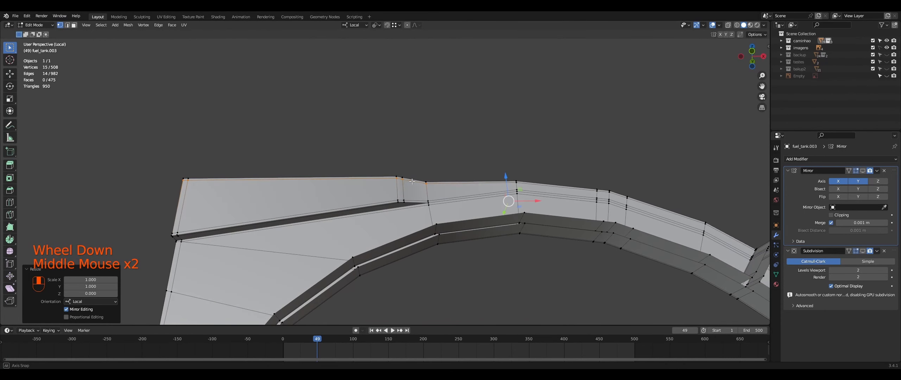
right_click(430, 197)
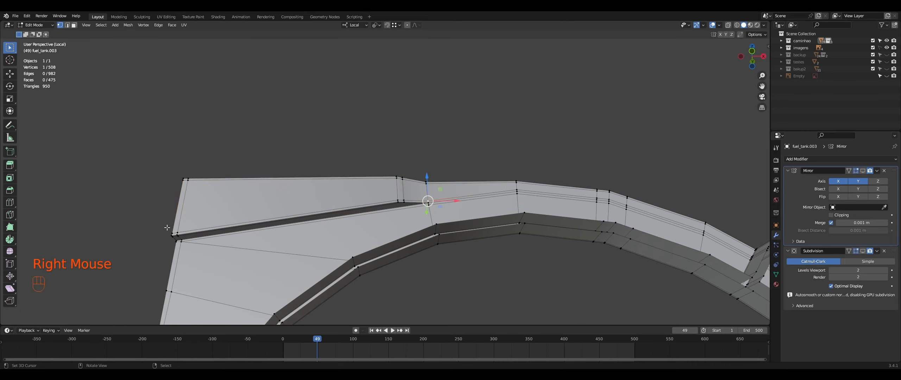
middle_drag(298, 213, 397, 231)
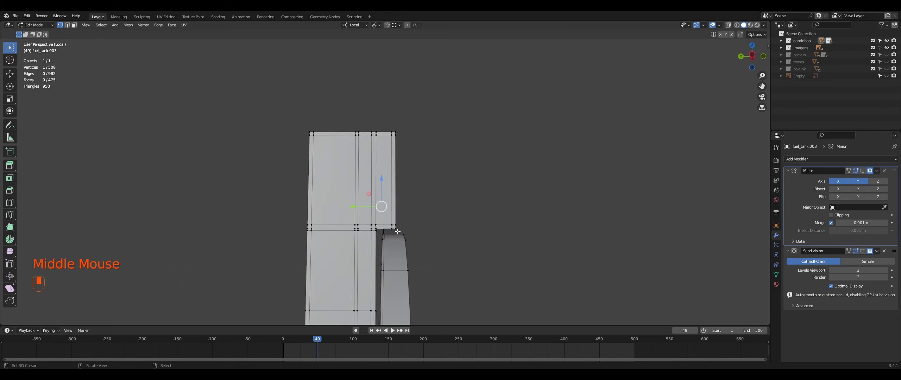
middle_drag(338, 227, 510, 247)
ctrl+right_click(174, 237)
ctrl+right_click(473, 248)
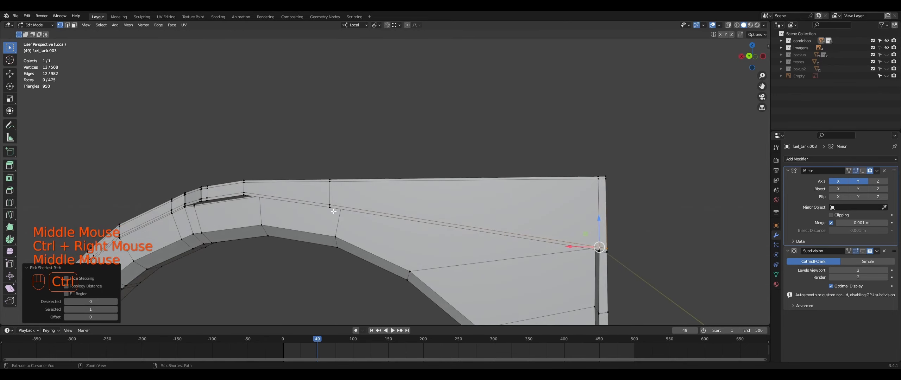
ctrl+right_click(253, 192)
middle_drag(253, 192, 267, 194)
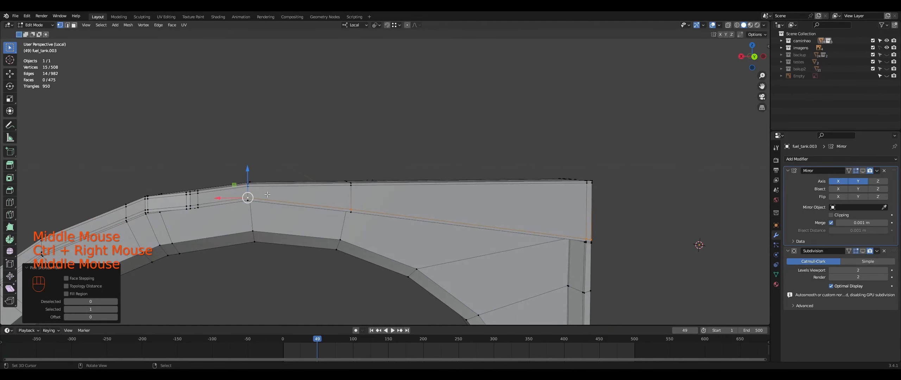
key(s)
key(Return)
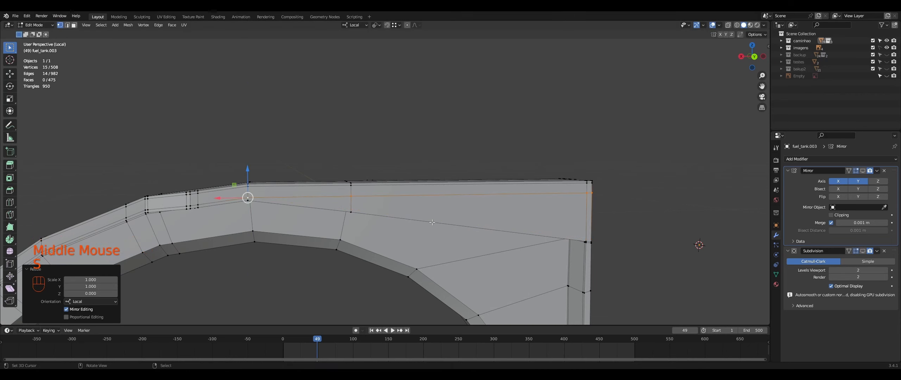
middle_drag(513, 234, 600, 229)
scroll(364, 227, up, 2)
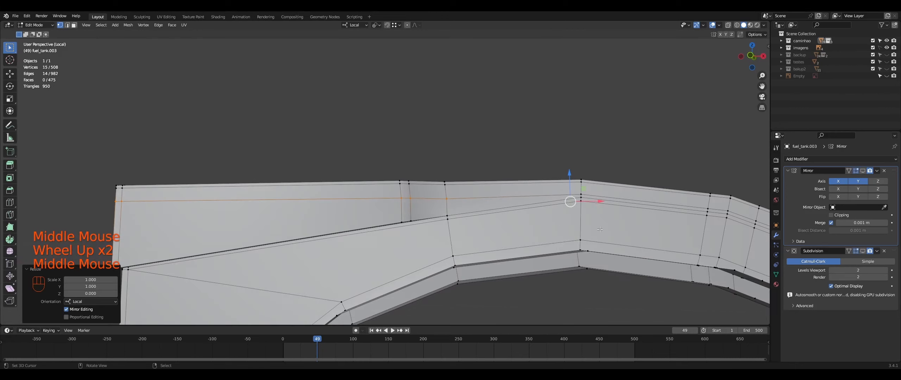
- Select the vertices along both edges of the ledge's underside on one side of the bracket, out to the back corner
middle_drag(582, 202, 458, 203)
right_click(453, 208)
scroll(450, 211, down, 1)
ctrl+right_click(391, 204)
ctrl+right_click(301, 207)
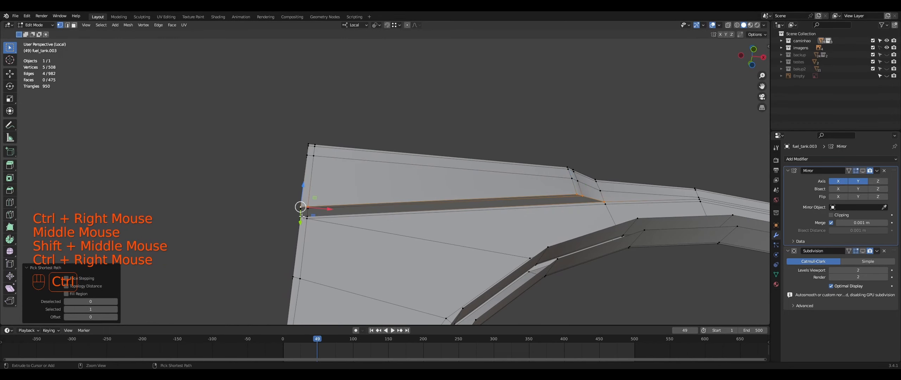
ctrl+right_click(307, 217)
middle_drag(307, 217, 326, 195)
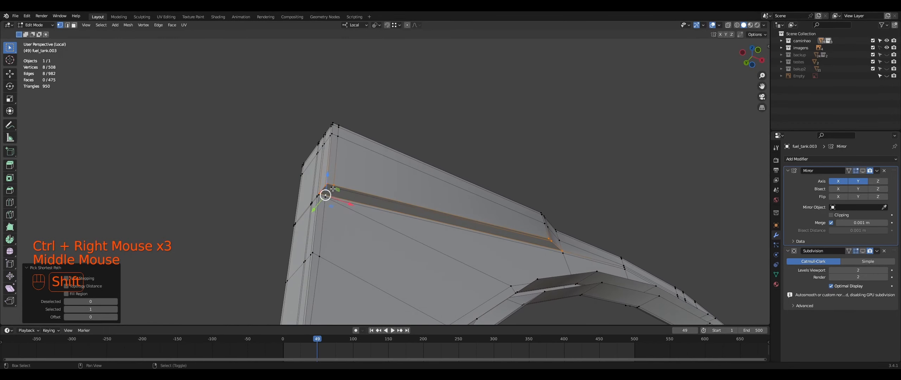
- Extend the selection around the corner to the ledge's underside on the bracket's opposite side, as far as the arch
shift+right_click(546, 229)
middle_drag(409, 229, 496, 240)
scroll(410, 229, up, 2)
shift+right_click(394, 216)
ctrl+right_click(440, 241)
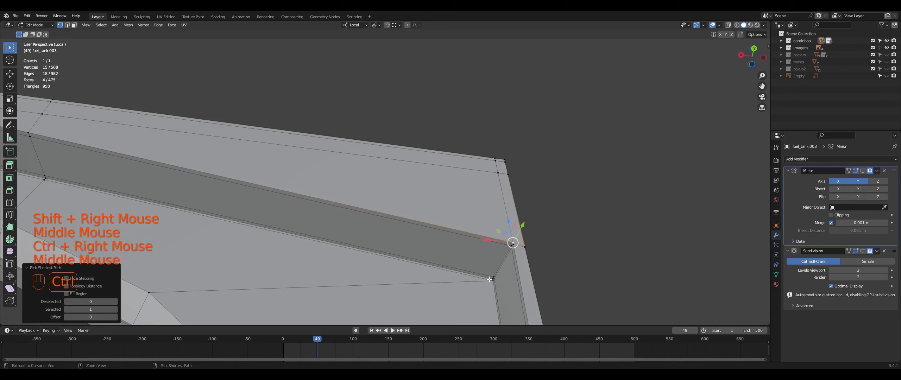
shift+middle_drag(387, 267, 456, 250)
scroll(405, 260, down, 2)
scroll(456, 250, up, 2)
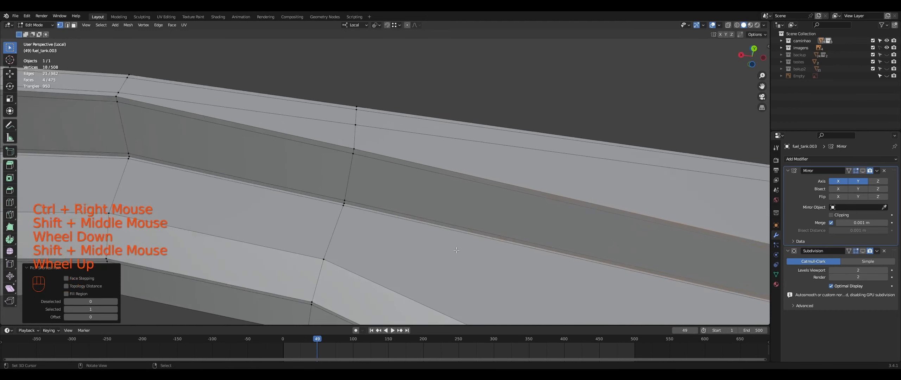
ctrl+right_click(354, 148)
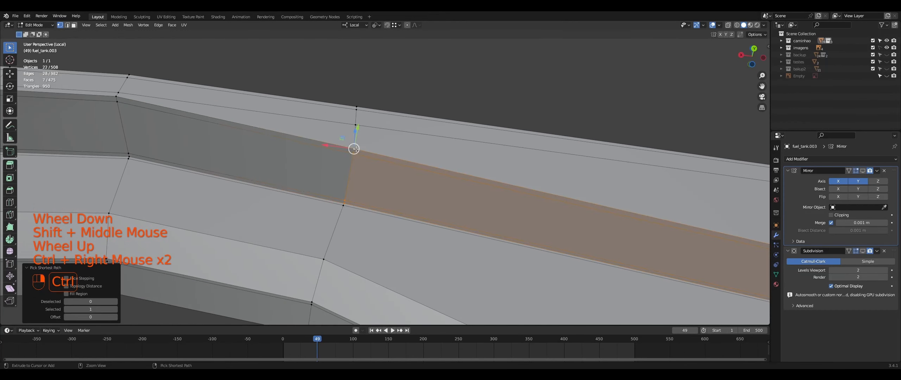
shift+middle_drag(244, 155, 319, 207)
scroll(334, 204, down, 1)
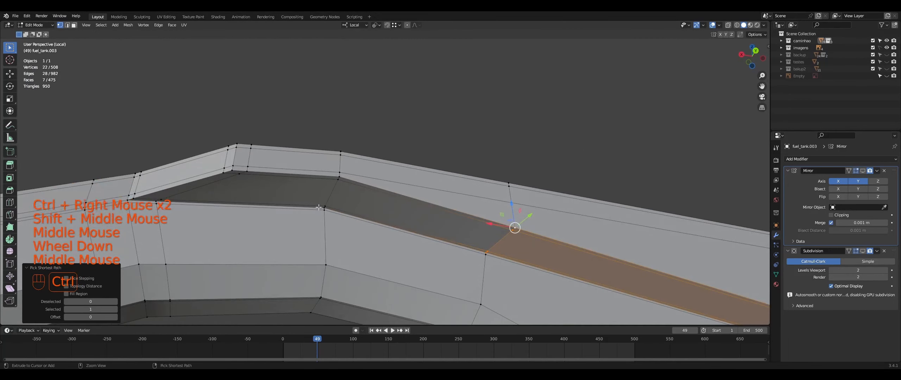
- Add the vertex at the arch's peak to the selection and flatten the ledge's underside by scaling it to 0 along local Z
shift+right_click(342, 178)
scroll(342, 178, down, 2)
middle_drag(342, 178, 373, 187)
scroll(429, 201, up, 2)
middle_drag(428, 200, 511, 251)
key(s)
key(z)
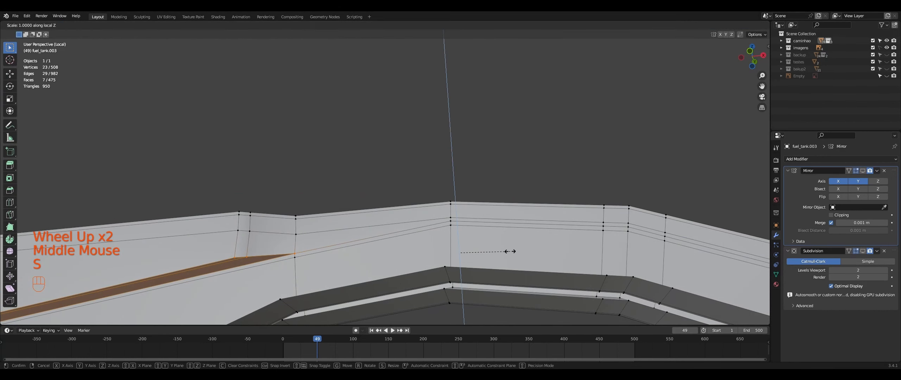
key(0)
key(Return)
scroll(510, 251, down, 2)
middle_drag(511, 251, 640, 183)
middle_drag(641, 183, 668, 192)
scroll(425, 188, down, 2)
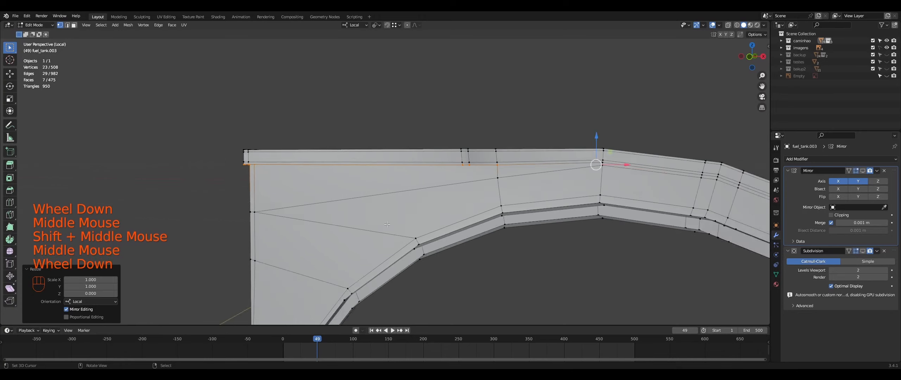
- Select the sloping edge row below the ledge around the back corner, ending with the vertex under the arch's peak as active
middle_drag(425, 188, 423, 216)
right_click(312, 216)
scroll(308, 215, up, 1)
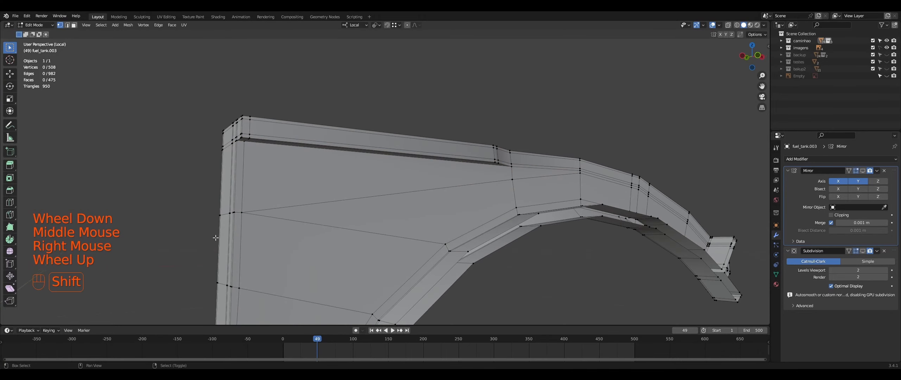
shift+middle_drag(216, 238, 279, 225)
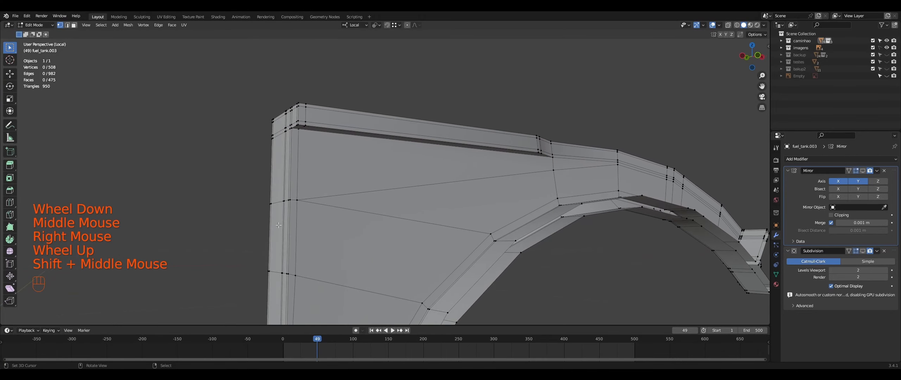
right_click(302, 203)
middle_drag(301, 203, 265, 178)
ctrl+right_click(443, 208)
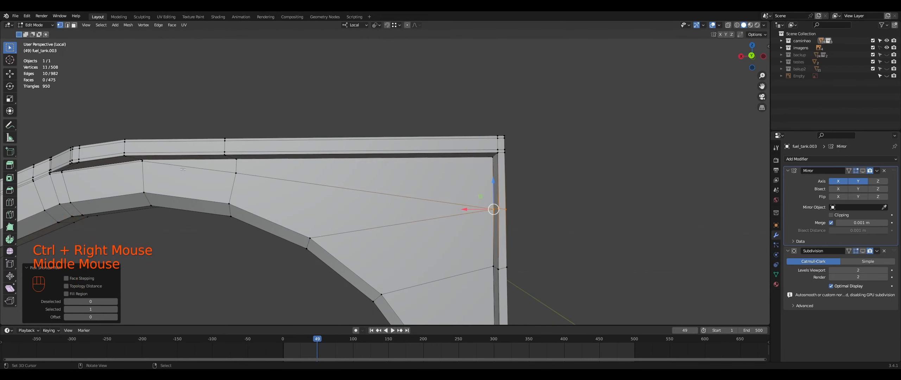
shift+right_click(236, 173)
middle_drag(243, 183, 176, 190)
middle_drag(496, 264, 440, 260)
shift+right_click(554, 167)
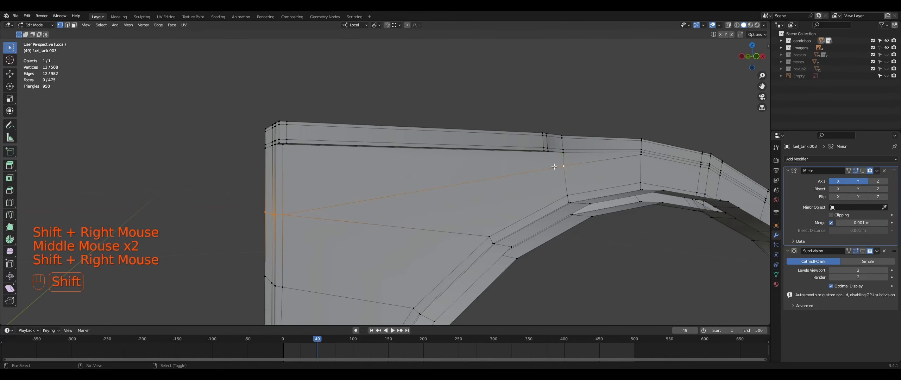
shift+right_click(643, 157)
- Try to flatten the selected edge row to the active vertex's height by scaling it to 0 along local Z
key(s)
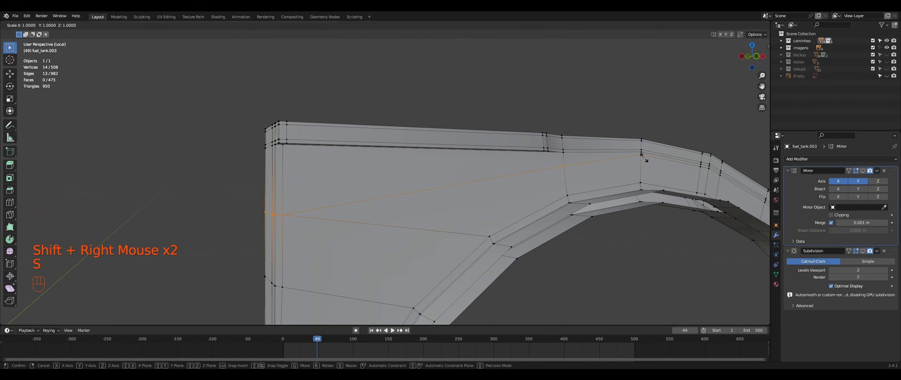
key(z)
key(0)
key(Return)
middle_drag(640, 152, 579, 164)
key(ctrl+z)
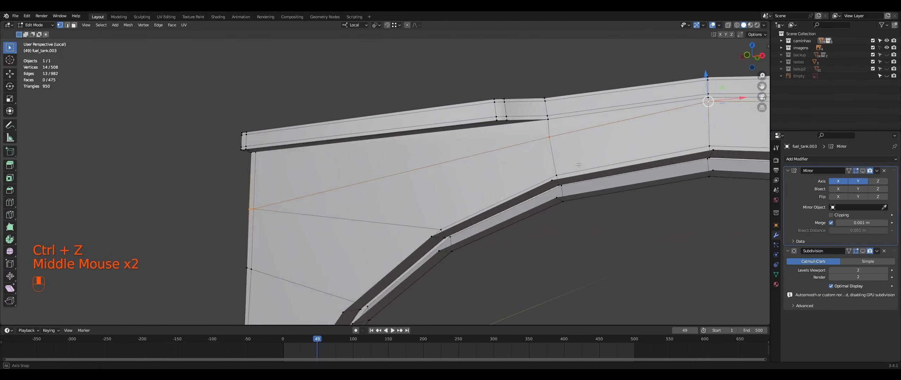
key(s)
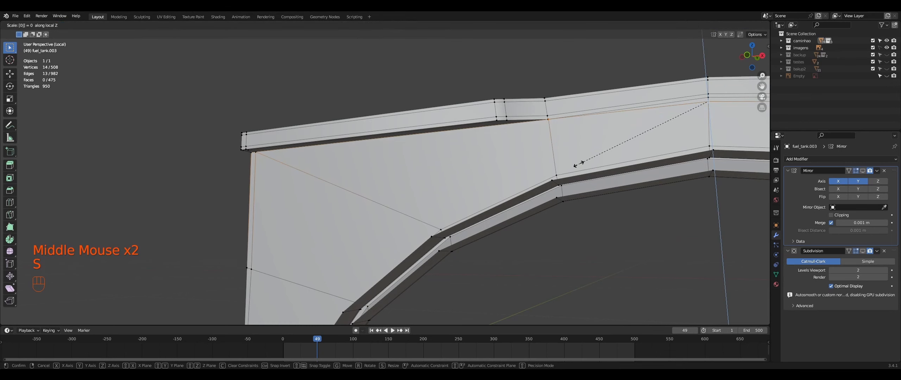
key(Return)
middle_drag(577, 165, 474, 201)
scroll(548, 177, up, 1)
middle_drag(475, 201, 559, 220)
scroll(554, 219, down, 1)
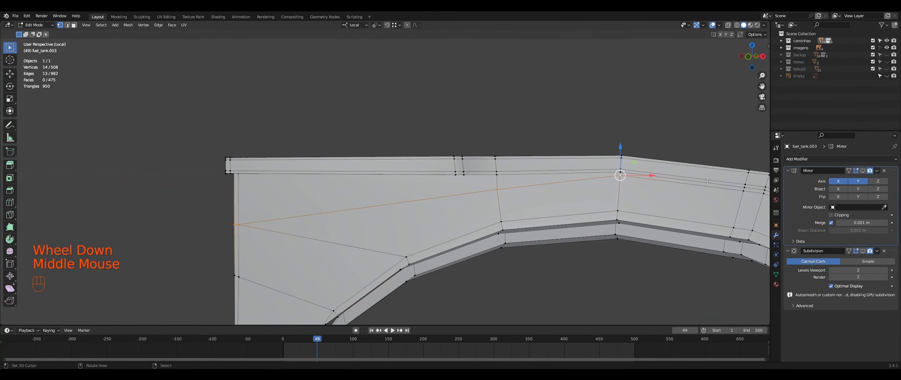
- Reselect the sloping edge row around the bracket's back corner and edge-slide it up towards the ledge by a factor of about -0.75
middle_drag(707, 180, 473, 220)
right_click(401, 190)
ctrl+right_click(482, 221)
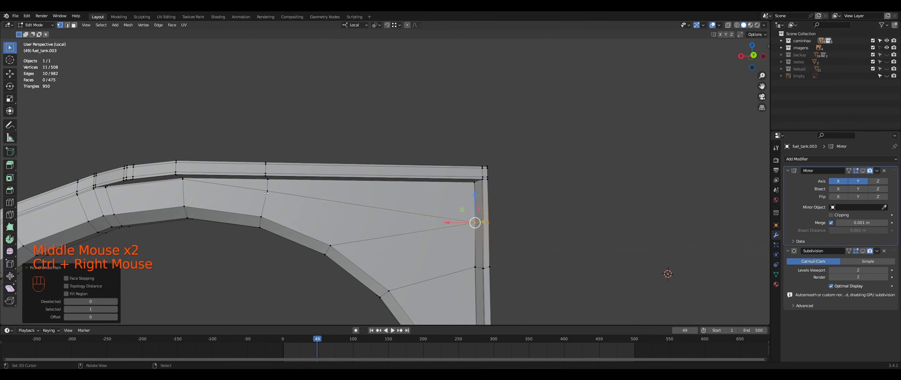
key(g)
key(g)
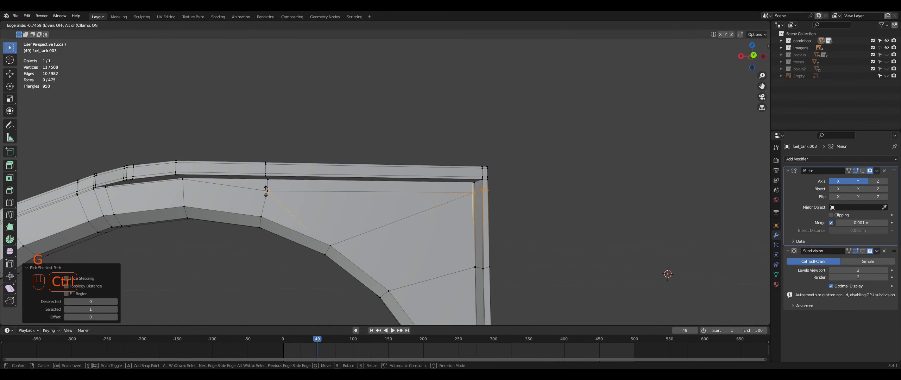
click(265, 192)
- Add the row's end vertices on both sides to the selection and edge-slide it up beneath the ledge by a factor of -0.799
shift+right_click(261, 187)
middle_drag(261, 186, 573, 201)
shift+right_click(534, 185)
shift+middle_drag(634, 170, 622, 171)
middle_drag(621, 171, 605, 172)
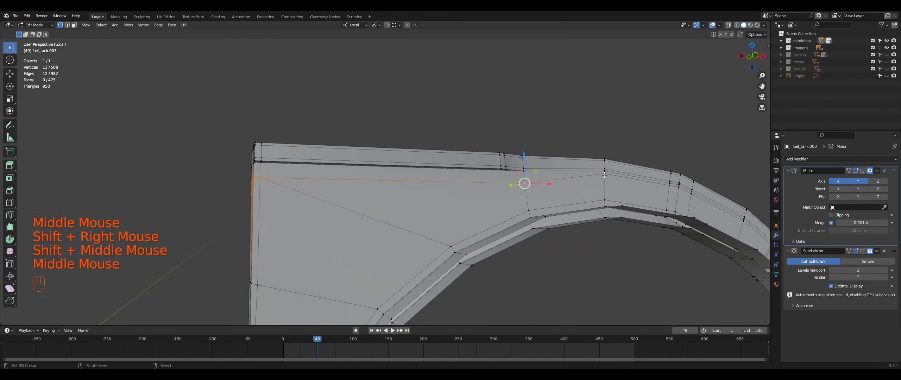
key(g)
key(g)
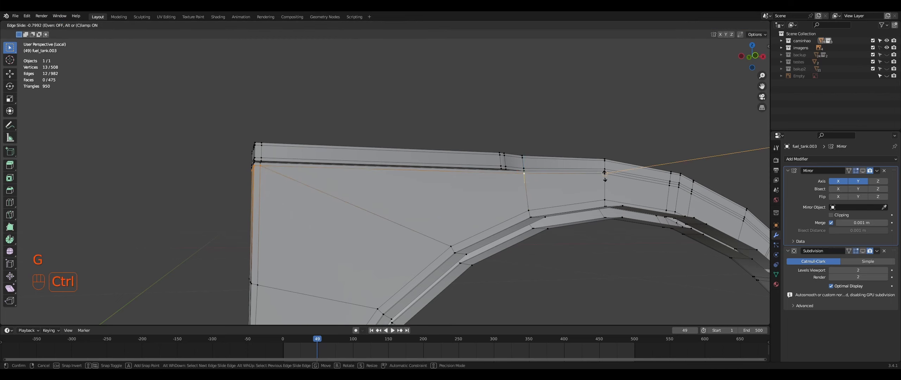
click(604, 173)
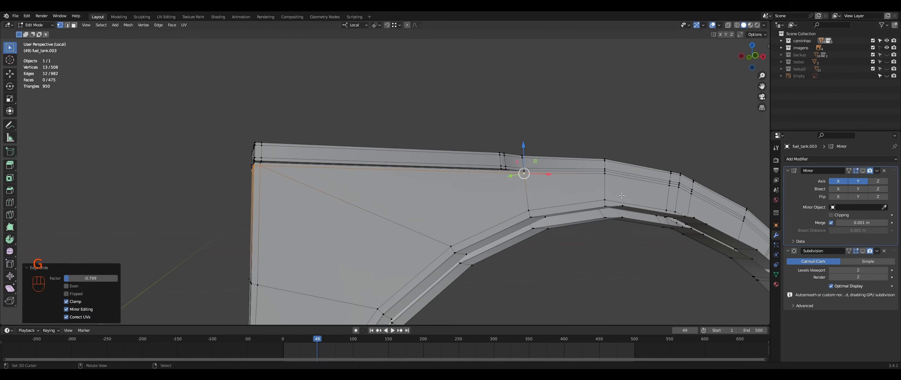
middle_drag(605, 173, 568, 219)
- Leave Edit Mode, show the Subdivision modifier in the viewport and save the file
key(Tab)
click(863, 250)
scroll(593, 212, down, 2)
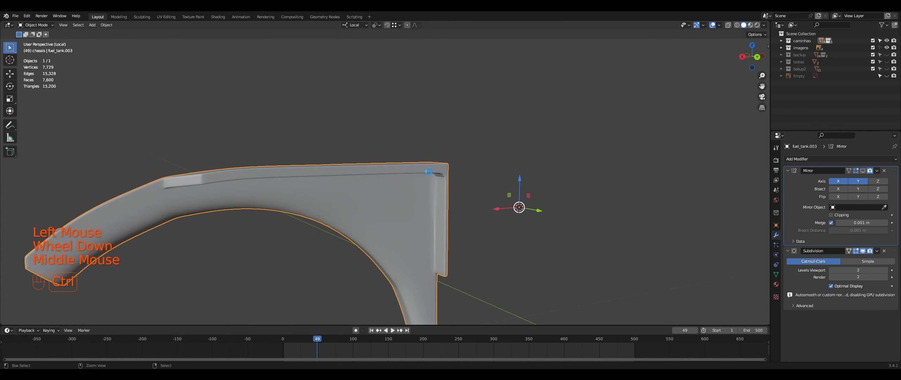
key(ctrl+s)
- Recalculate the normals of the bracket's entire mesh and return to Object Mode
middle_drag(429, 171, 450, 116)
scroll(376, 200, down, 1)
scroll(386, 205, up, 1)
scroll(386, 204, up, 1)
scroll(534, 175, up, 1)
key(Tab)
scroll(518, 174, up, 2)
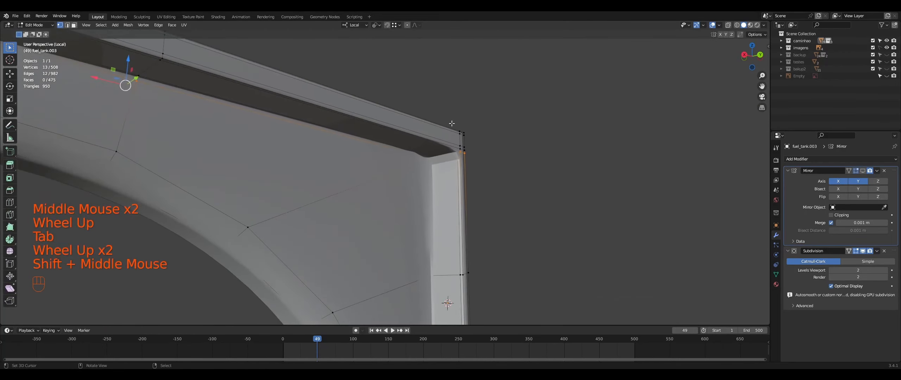
key(a)
key(shift+n)
key(Tab)
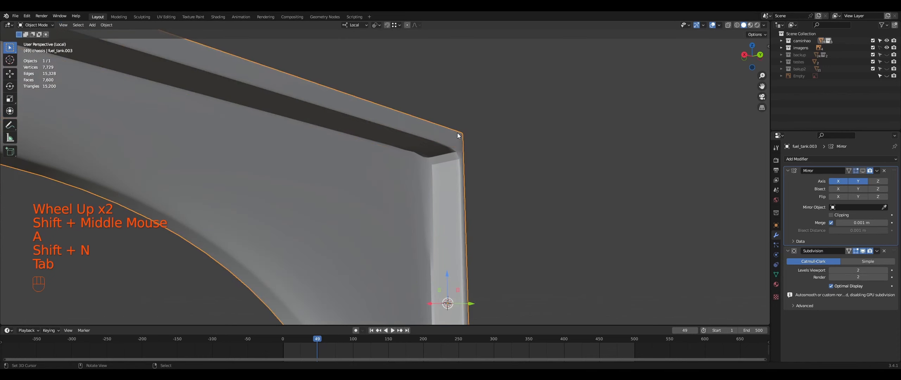
- Hide the Subdivision modifier in the viewport and select the edge row just beneath the ledge, around the back corner, in Edit Mode
click(862, 252)
middle_drag(478, 204, 484, 169)
key(Tab)
scroll(470, 198, up, 1)
alt+right_click(452, 200)
middle_drag(484, 169, 431, 165)
scroll(431, 165, down, 1)
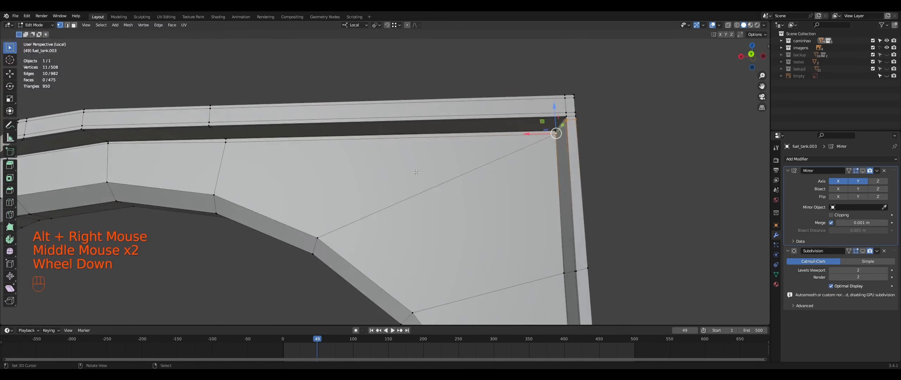
middle_drag(267, 158, 244, 154)
middle_drag(313, 159, 463, 157)
scroll(423, 154, down, 2)
ctrl+right_click(424, 114)
middle_drag(423, 114, 316, 131)
middle_drag(533, 130, 665, 133)
scroll(605, 131, up, 2)
- Check the shading of the bracket's back corner with the Subdivision modifier shown, and hide the modifier again
click(863, 250)
scroll(594, 199, up, 1)
middle_drag(594, 200, 528, 239)
key(shift+z)
key(shift+z)
key(Tab)
scroll(568, 218, down, 1)
click(861, 251)
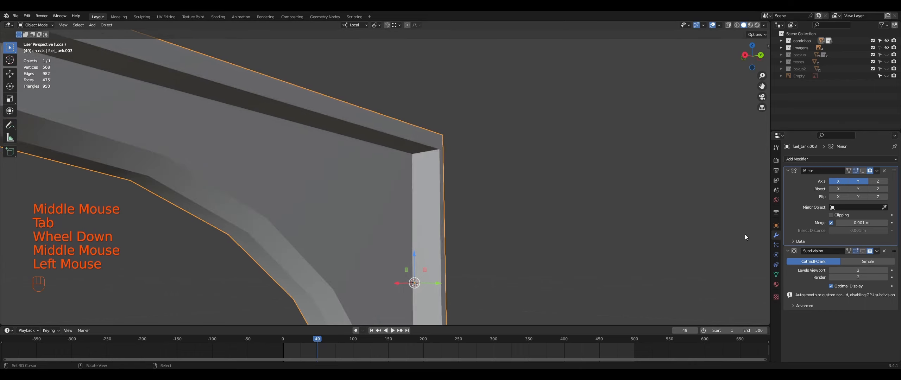
- Examine the back corner's topology and the whole strap in Edit Mode, and select a single vertex on the curved band
scroll(594, 190, up, 1)
middle_drag(598, 192, 594, 190)
key(Tab)
scroll(563, 194, up, 2)
middle_drag(539, 197, 515, 253)
scroll(523, 187, down, 1)
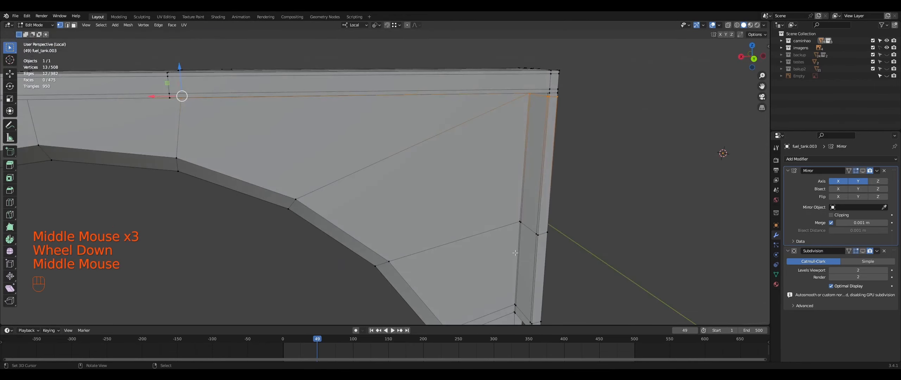
scroll(583, 256, down, 5)
middle_drag(583, 256, 432, 205)
scroll(629, 253, down, 1)
scroll(533, 250, up, 2)
scroll(521, 232, up, 2)
scroll(445, 213, down, 4)
scroll(481, 252, down, 2)
right_click(417, 194)
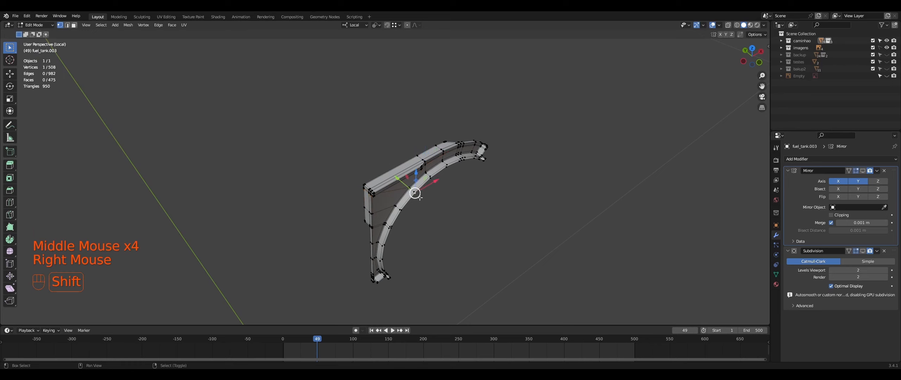
- Snap the 3D cursor to the selected vertex on the curved band, return to Object Mode and save the file
key(shift+s)
click(428, 235)
key(Tab)
middle_drag(427, 235, 448, 189)
scroll(437, 230, up, 1)
scroll(465, 211, up, 1)
key(ctrl+s)
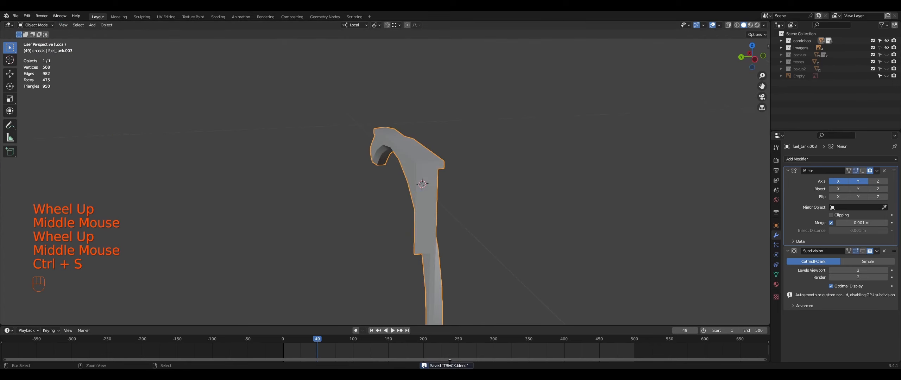
- Examine the bracket's ledge, back corner and curved band from several sides in Object Mode
scroll(429, 179, up, 1)
middle_drag(368, 180, 481, 185)
scroll(428, 179, up, 1)
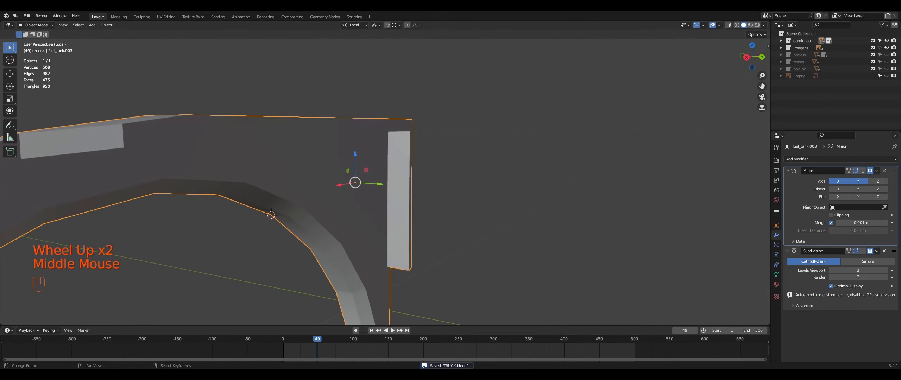
scroll(355, 196, down, 2)
middle_drag(355, 195, 359, 217)
scroll(382, 227, down, 1)
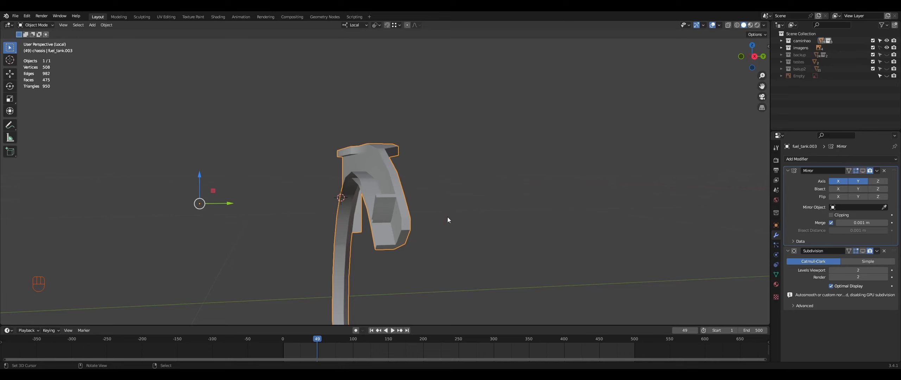
middle_drag(462, 216, 451, 195)
scroll(434, 203, up, 5)
- In Edit Mode, select the two neighbouring vertices beneath the ledge's sloped end and level them along local Z
key(Tab)
scroll(401, 202, up, 2)
scroll(397, 213, up, 1)
right_click(573, 159)
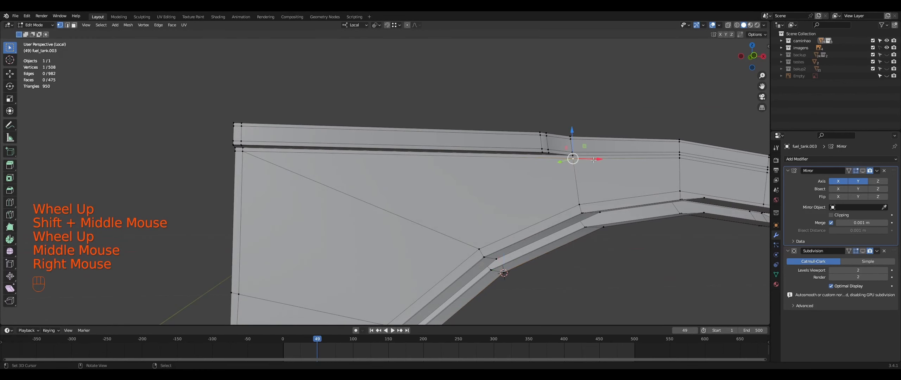
shift+right_click(679, 158)
key(s)
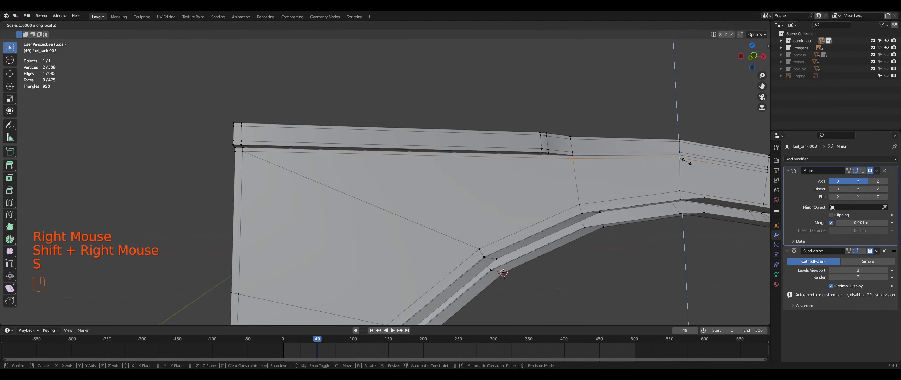
key(Return)
middle_drag(682, 160, 623, 155)
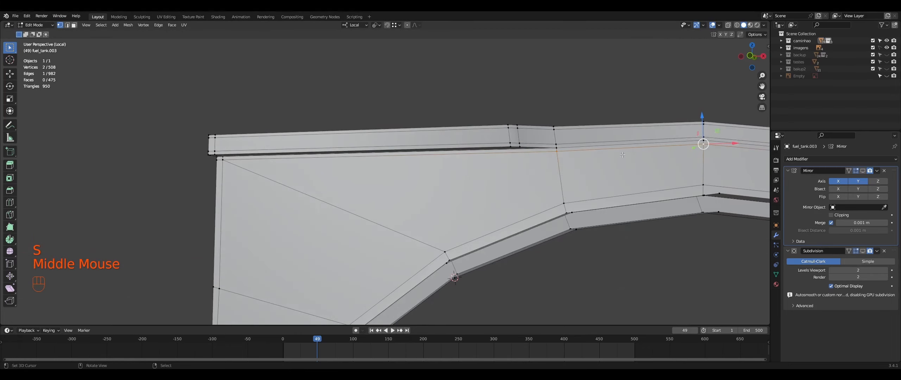
middle_drag(559, 146, 579, 129)
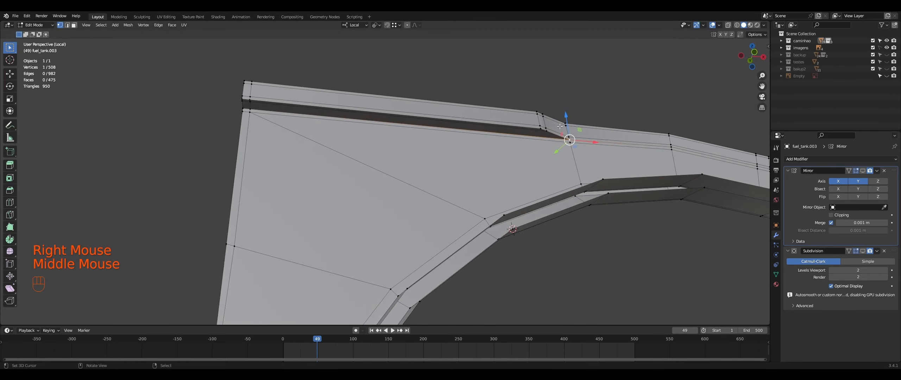
ctrl+right_click(245, 98)
key(ctrl+z)
ctrl+right_click(241, 100)
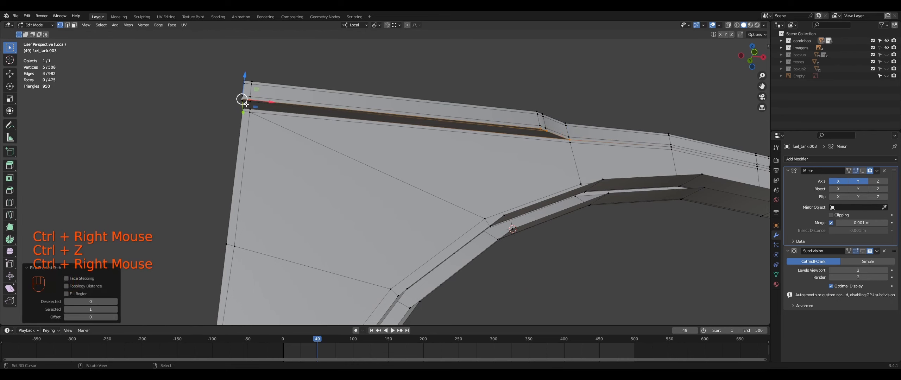
shift+right_click(243, 100)
shift+right_click(241, 103)
shift+right_click(248, 107)
shift+right_click(242, 108)
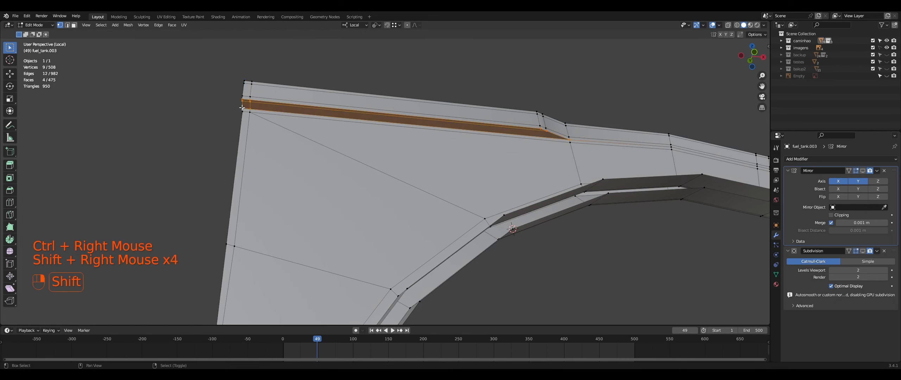
shift+middle_drag(604, 154, 597, 192)
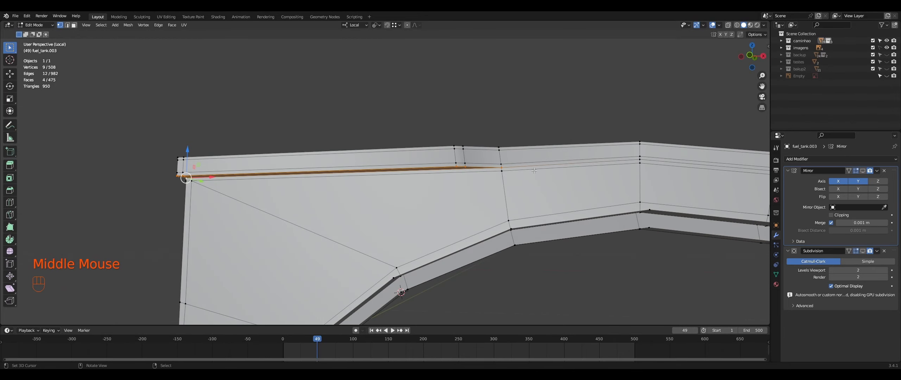
- Select the ledge's lower edge row around the back corner, plus the vertex at its sloped end, and scale it to 0 along local Z
right_click(504, 165)
middle_drag(506, 164, 439, 166)
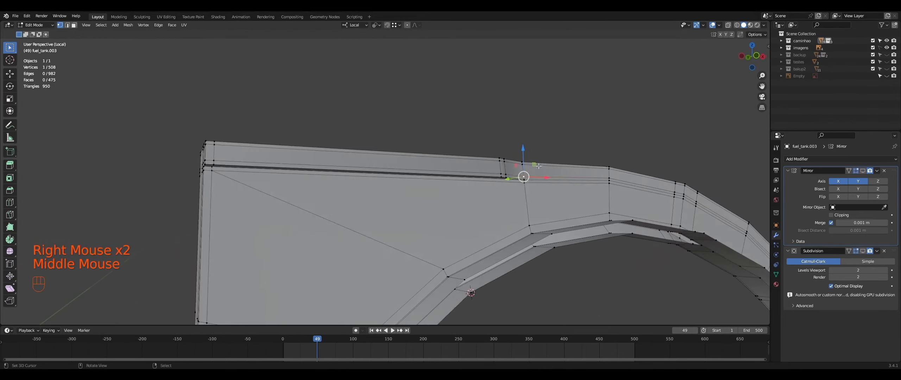
ctrl+right_click(205, 149)
middle_drag(206, 149, 268, 178)
ctrl+right_click(296, 182)
key(ctrl+z)
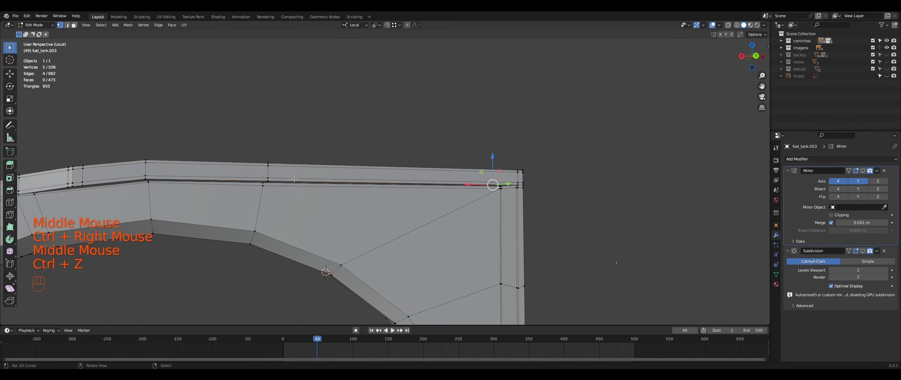
ctrl+right_click(268, 180)
key(ctrl+z)
ctrl+right_click(267, 179)
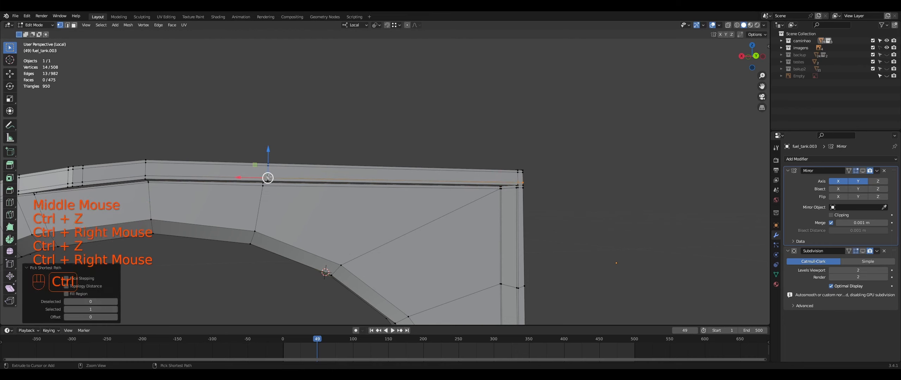
middle_drag(268, 179, 530, 203)
scroll(480, 183, down, 2)
scroll(530, 203, up, 3)
middle_drag(471, 179, 562, 210)
scroll(498, 181, up, 2)
shift+right_click(648, 229)
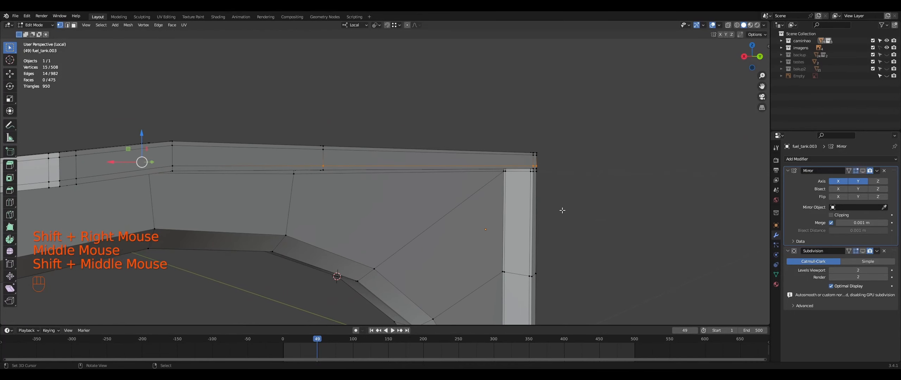
key(s)
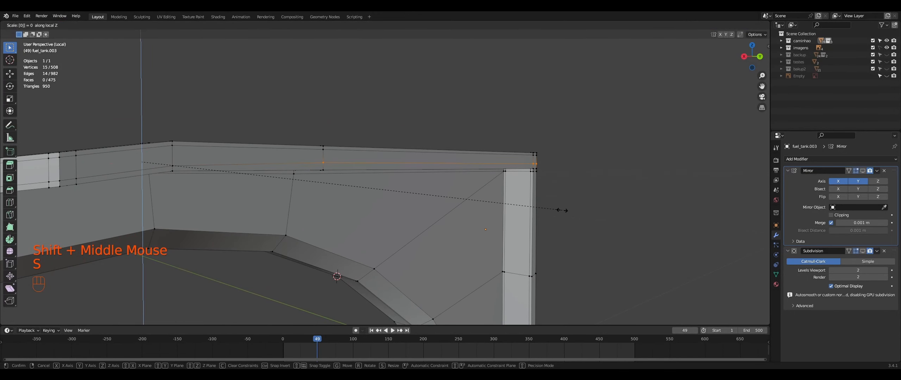
key(Return)
- Select the ledge's lower underside edge row around the back corner, including the inner corner vertex where the ledge meets the wall
middle_drag(558, 207, 489, 200)
scroll(493, 206, down, 1)
middle_drag(566, 229, 468, 186)
right_click(471, 173)
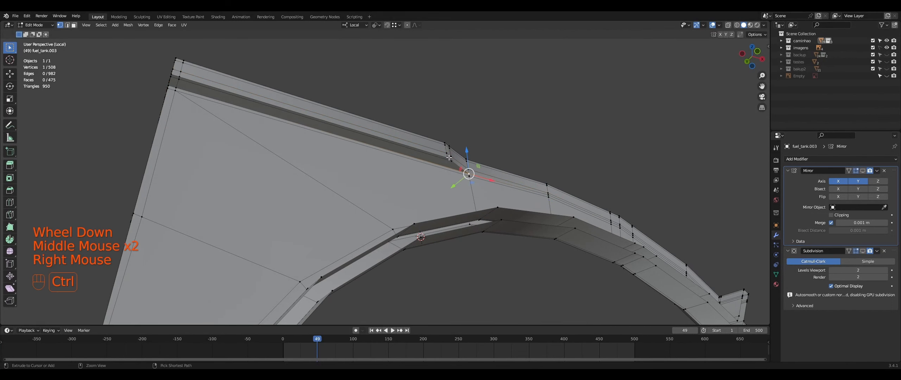
ctrl+right_click(447, 155)
ctrl+right_click(153, 88)
middle_drag(154, 88, 581, 182)
ctrl+right_click(247, 45)
shift+right_click(302, 61)
ctrl+right_click(550, 129)
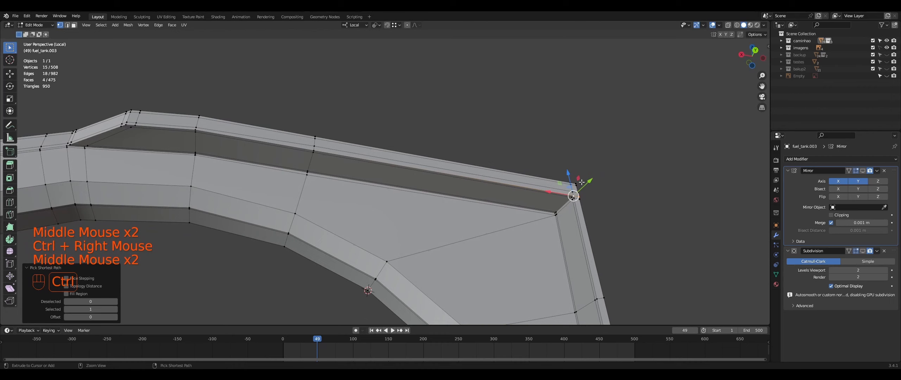
ctrl+right_click(555, 213)
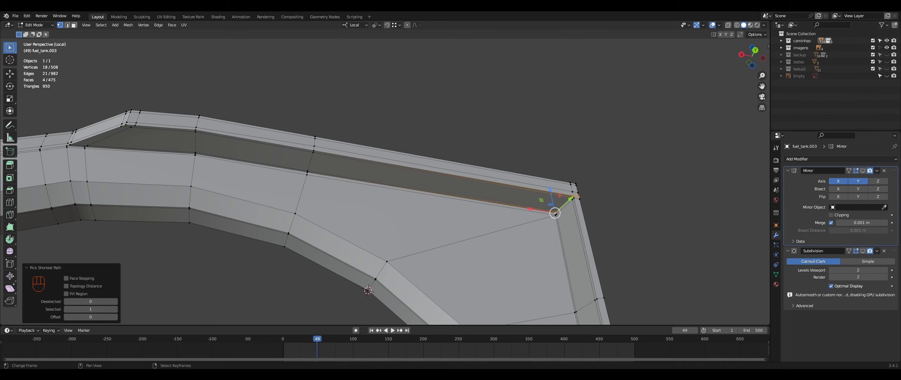
- Extend the selection along the far side's underside faces, adding both edge rows up to where the ledge slopes down
shift+middle_drag(480, 156, 393, 130)
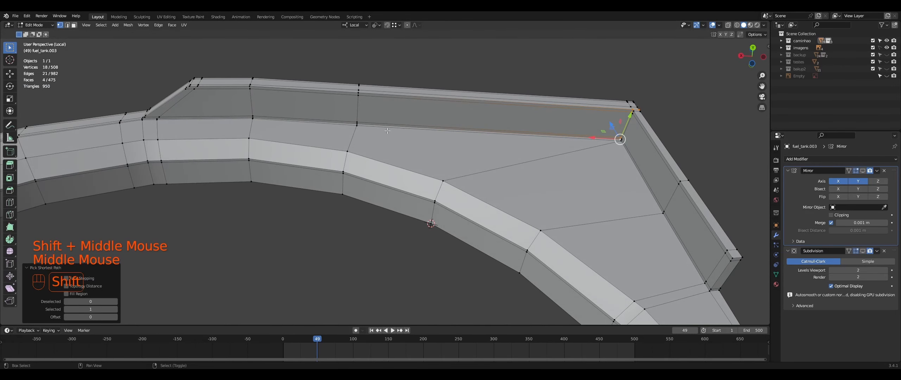
shift+right_click(356, 124)
ctrl+right_click(357, 123)
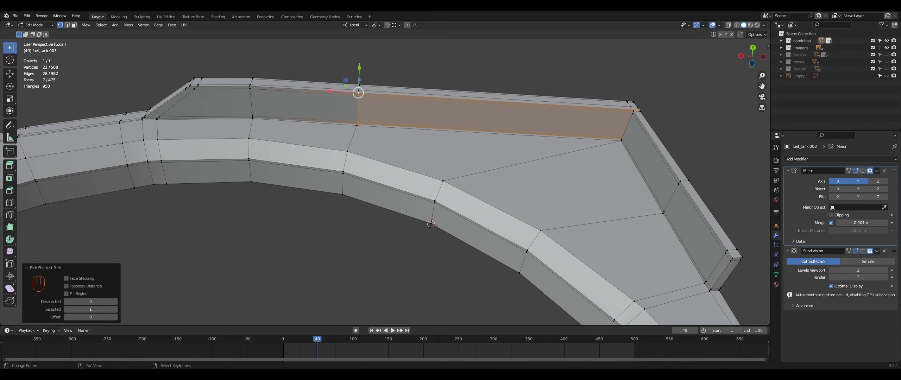
shift+right_click(252, 117)
scroll(253, 117, up, 4)
shift+middle_drag(253, 117, 267, 141)
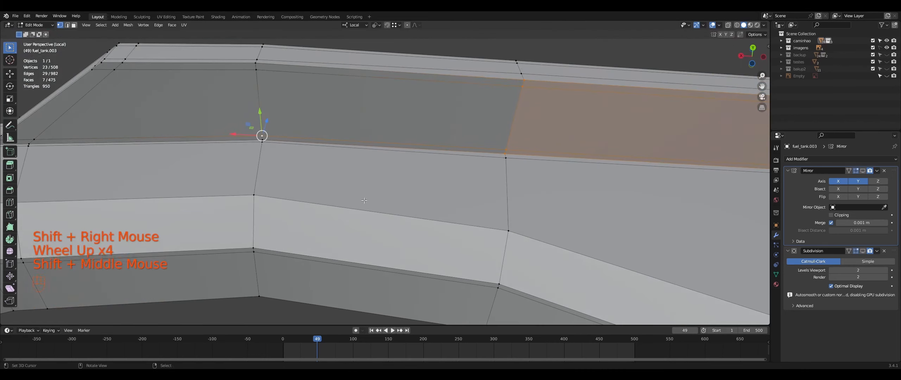
shift+right_click(264, 139)
shift+right_click(258, 69)
- Deselect the surplus vertices near the ledge's sloped end and level the remaining underside selection along local Z
scroll(259, 77, down, 1)
middle_drag(259, 77, 340, 167)
scroll(352, 148, down, 1)
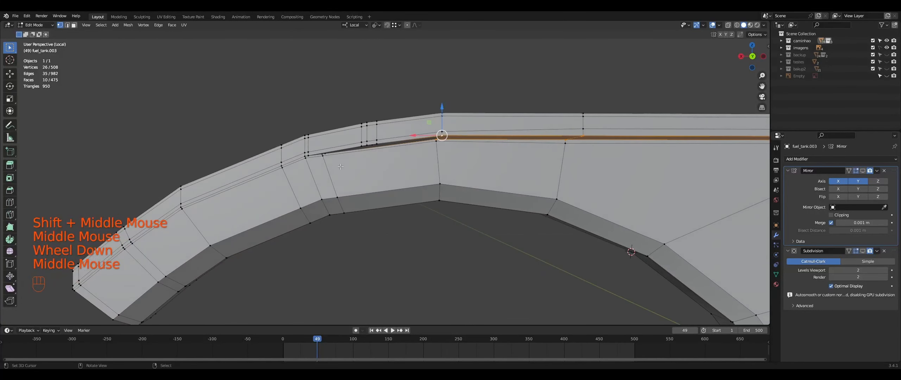
middle_drag(441, 150, 434, 141)
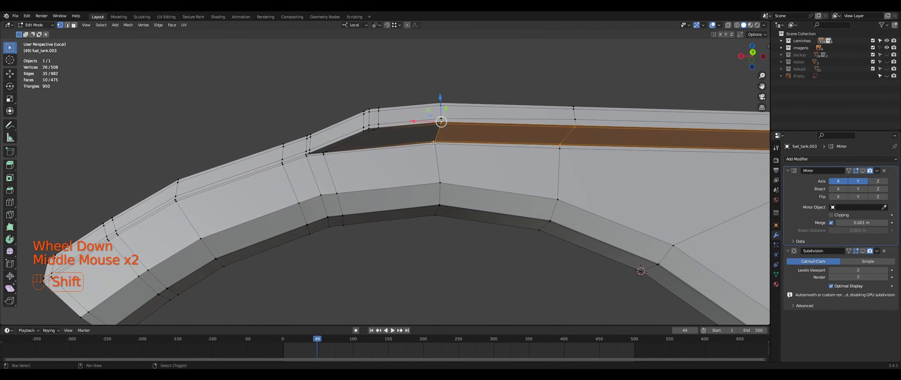
scroll(435, 141, up, 2)
scroll(435, 140, down, 2)
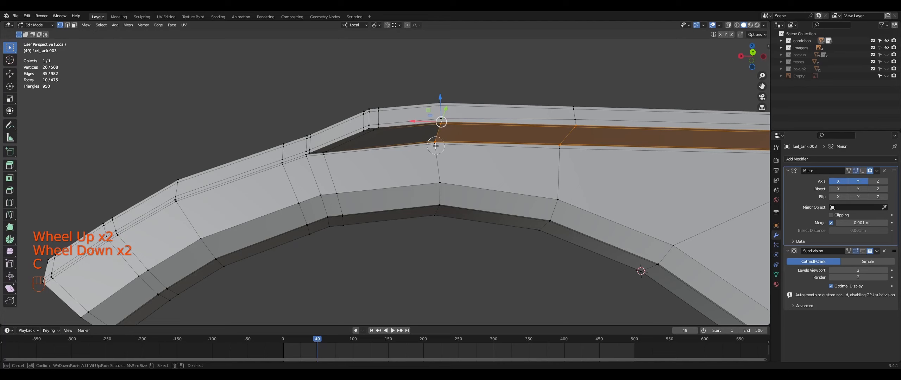
scroll(451, 132, down, 1)
middle_drag(450, 132, 343, 142)
scroll(598, 190, down, 1)
scroll(598, 190, up, 1)
key(shift+z)
key(shift+z)
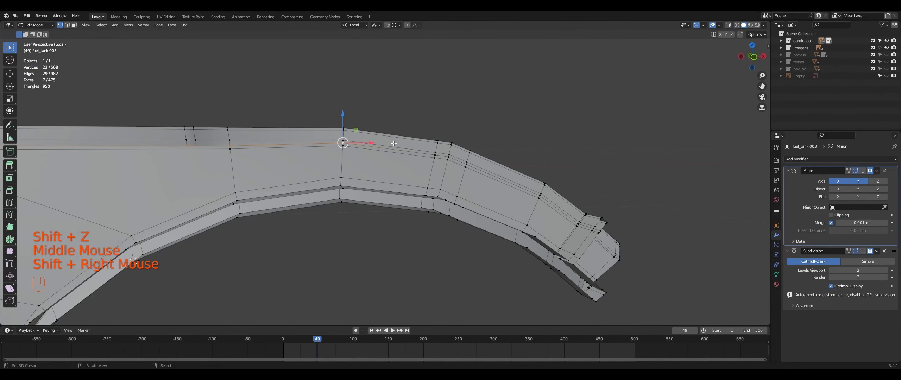
key(Return)
- Select the supporting edge row just beneath the ledge, from one side around the back corner to the other
scroll(377, 144, down, 1)
middle_drag(367, 144, 364, 141)
right_click(295, 161)
middle_drag(294, 160, 639, 148)
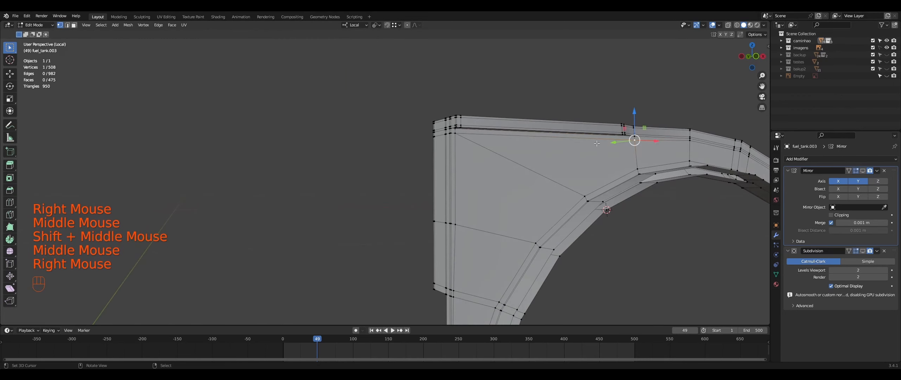
ctrl+right_click(452, 141)
scroll(452, 140, down, 3)
middle_drag(452, 141, 542, 128)
scroll(542, 127, up, 3)
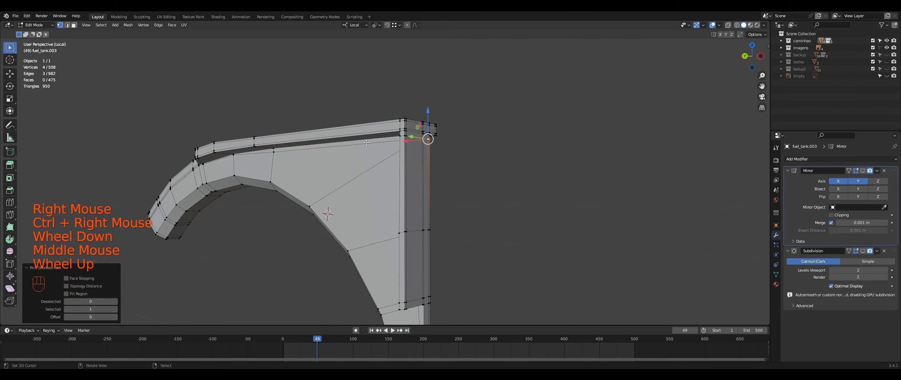
ctrl+right_click(274, 152)
middle_drag(274, 152, 209, 163)
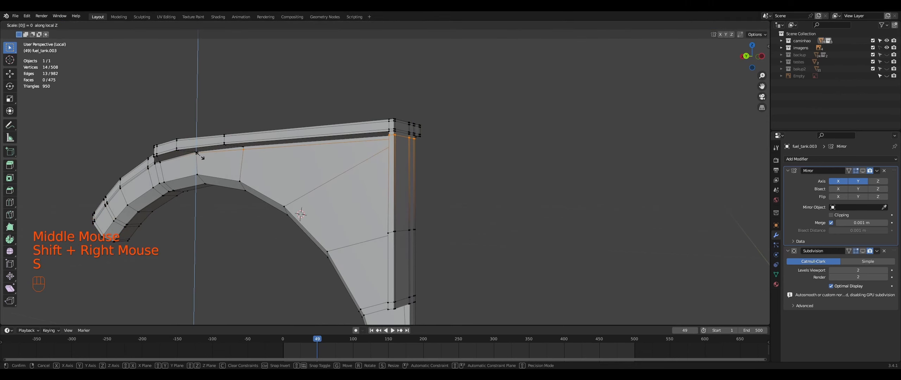
- Try scaling the selected supporting edge row to 0 along local Z, inspect both sides and undo it
click(199, 155)
middle_drag(199, 154, 521, 169)
scroll(197, 169, up, 1)
shift+middle_drag(521, 169, 423, 148)
scroll(457, 141, up, 1)
middle_drag(493, 133, 577, 151)
key(ctrl+z)
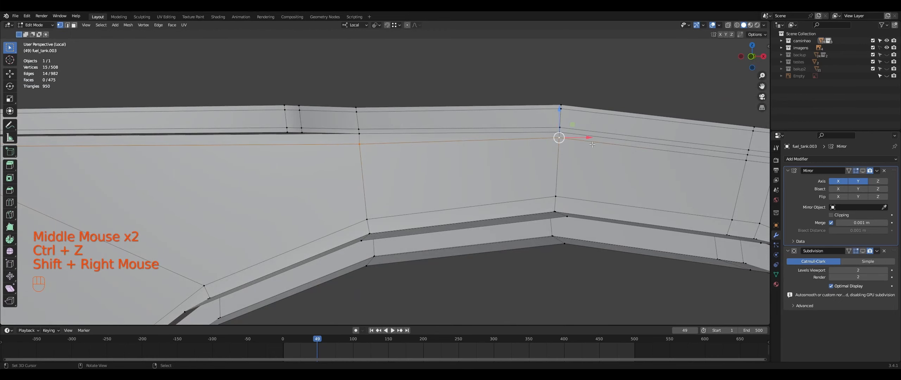
- Try flattening the supporting row along local Z with an additional end vertex selected, check the far side and undo it
click(595, 144)
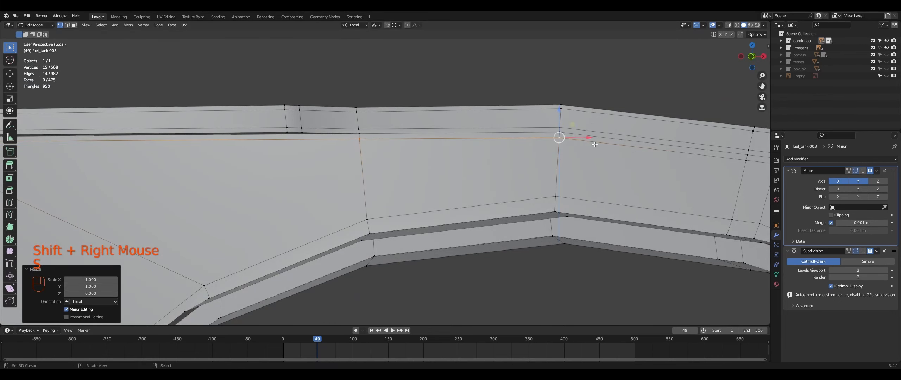
scroll(595, 145, down, 1)
middle_drag(595, 145, 563, 161)
scroll(708, 144, up, 3)
scroll(515, 169, up, 4)
scroll(515, 170, up, 1)
key(ctrl+z)
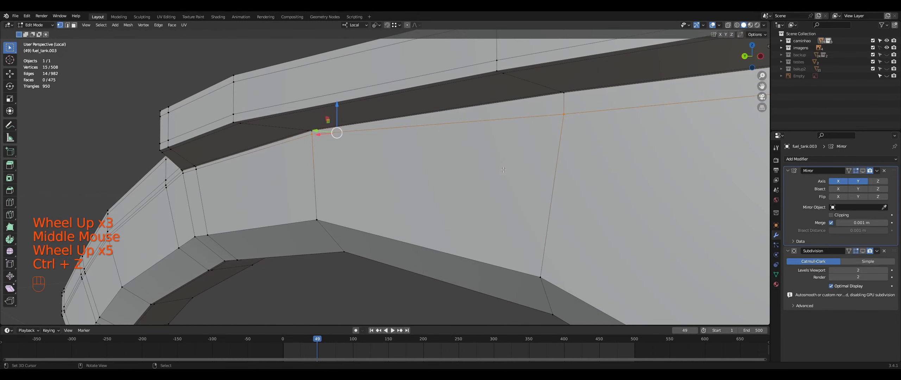
- Drop one end vertex from the supporting edge row's selection and scale the row to 0 along local Z
scroll(320, 139, down, 1)
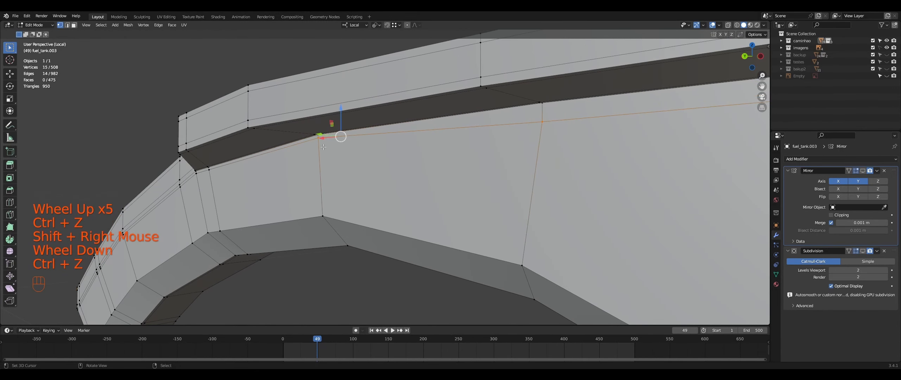
key(shift+z)
middle_drag(319, 146, 334, 149)
key(shift+z)
shift+middle_drag(198, 119, 372, 158)
key(shift+z)
key(shift+z)
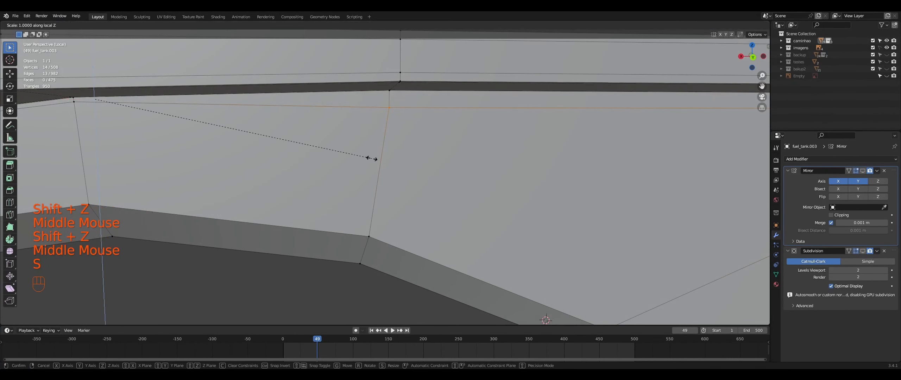
click(371, 159)
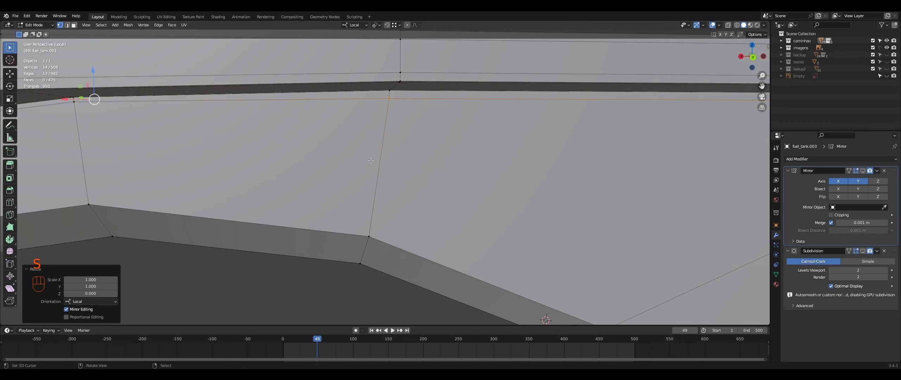
- Check the shading along the bracket's levelled edge rows in Object Mode
scroll(371, 161, down, 2)
key(Tab)
middle_drag(371, 160, 474, 139)
scroll(437, 175, down, 1)
key(Tab)
scroll(471, 146, down, 1)
key(Tab)
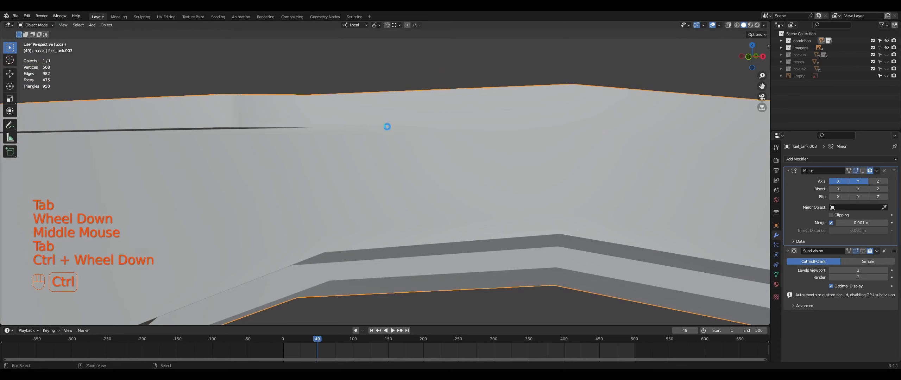
- Turn on the viewport subdivision and examine the bracket's end corner in wireframe in Edit Mode
click(863, 251)
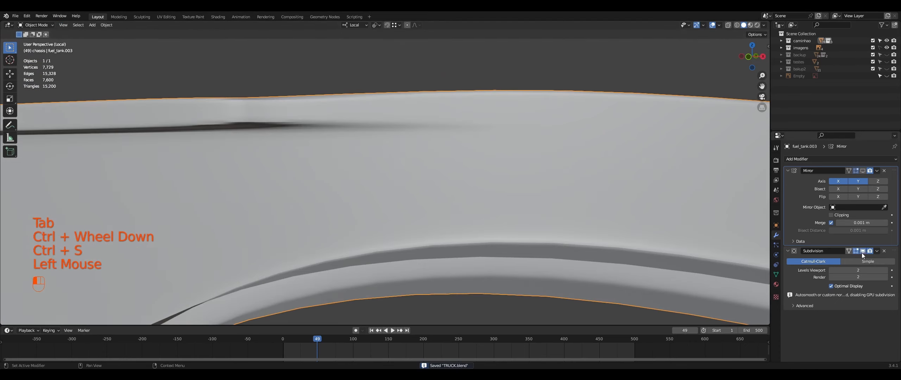
scroll(357, 224, down, 2)
middle_drag(357, 225, 374, 192)
scroll(397, 194, up, 1)
scroll(398, 194, up, 1)
key(Tab)
key(shift+z)
scroll(372, 192, up, 4)
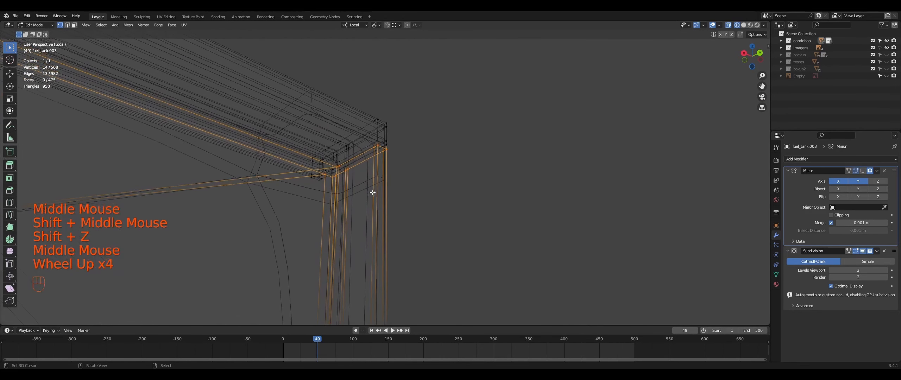
- Select the vertex at the inner end corner beneath the ledge and inspect the smoothed corner around it in solid shading
right_click(337, 168)
key(KP_Decimal)
scroll(382, 175, down, 3)
key(shift+z)
scroll(400, 208, down, 1)
middle_drag(400, 208, 597, 230)
scroll(597, 230, up, 3)
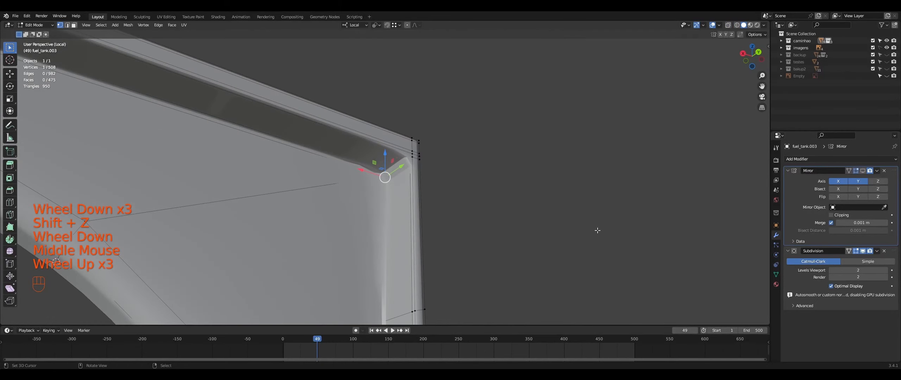
- Turn off the viewport subdivision and examine the edges of the unsmoothed bracket corner up close
click(864, 252)
scroll(603, 205, up, 1)
shift+middle_drag(494, 201, 497, 171)
middle_drag(497, 171, 471, 175)
scroll(497, 160, down, 1)
scroll(473, 182, down, 1)
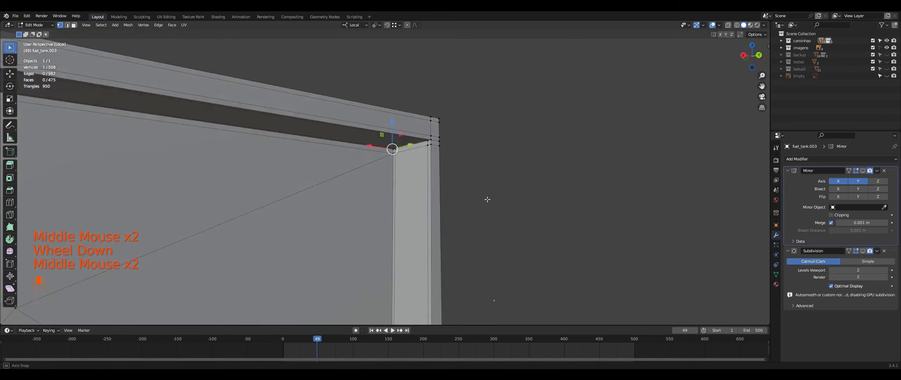
shift+middle_drag(487, 199, 298, 179)
scroll(280, 152, up, 2)
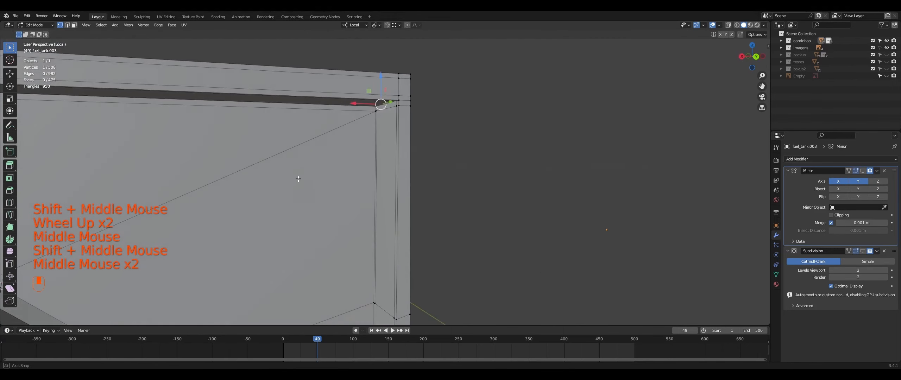
- Select the vertex just below the ledge's inner corner and check the edges meeting there
right_click(374, 111)
middle_drag(374, 111, 444, 102)
scroll(373, 103, down, 2)
key(Tab)
key(Tab)
scroll(450, 105, up, 1)
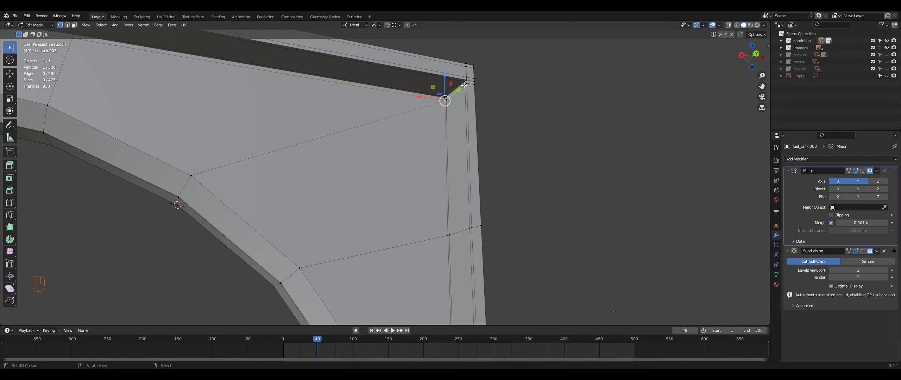
- Try deleting the diagonal edge that runs from the bracket's corner to the arch, and undo the deletion
middle_drag(455, 89, 465, 138)
scroll(444, 95, up, 1)
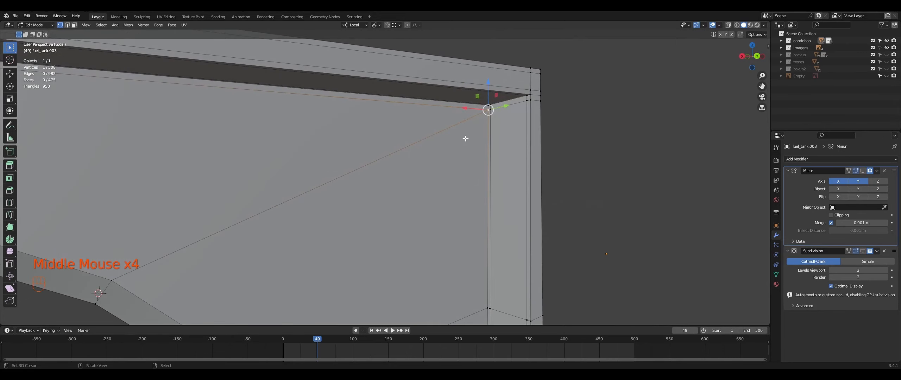
right_click(449, 130)
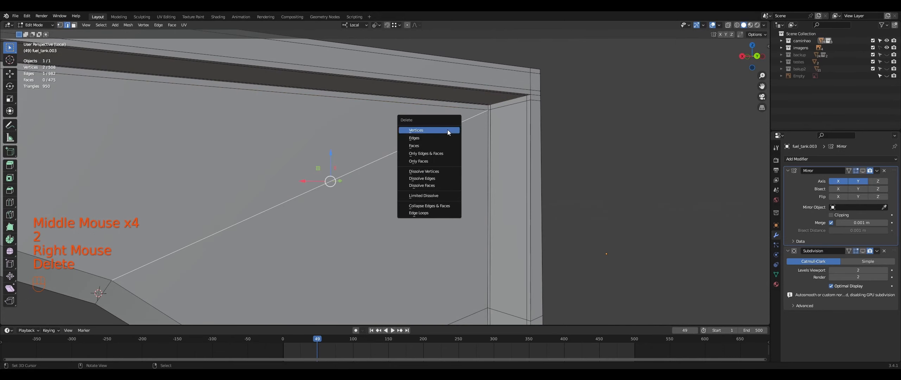
key(Delete)
middle_drag(447, 130, 386, 131)
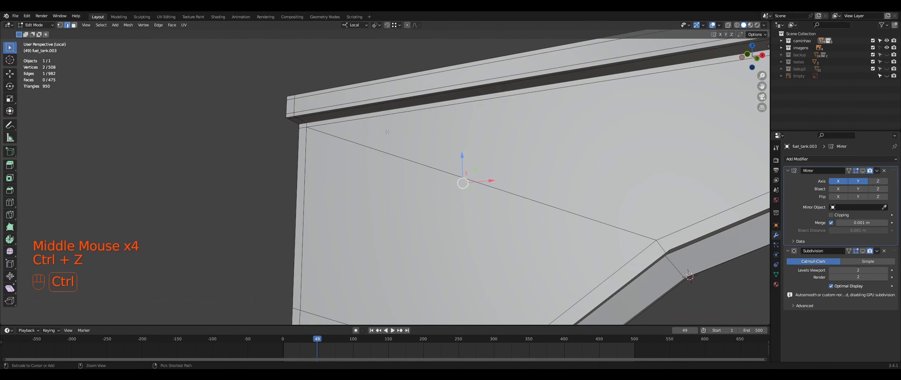
- Turn on the viewport subdivision and compare the corner's smoothing in Object Mode and Edit Mode
click(863, 251)
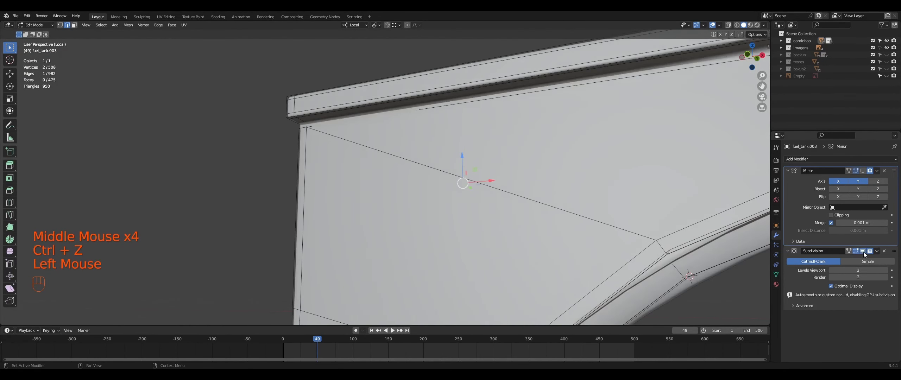
middle_drag(352, 138, 453, 123)
key(Tab)
key(Tab)
key(Tab)
middle_drag(453, 123, 463, 120)
key(Tab)
scroll(489, 112, up, 1)
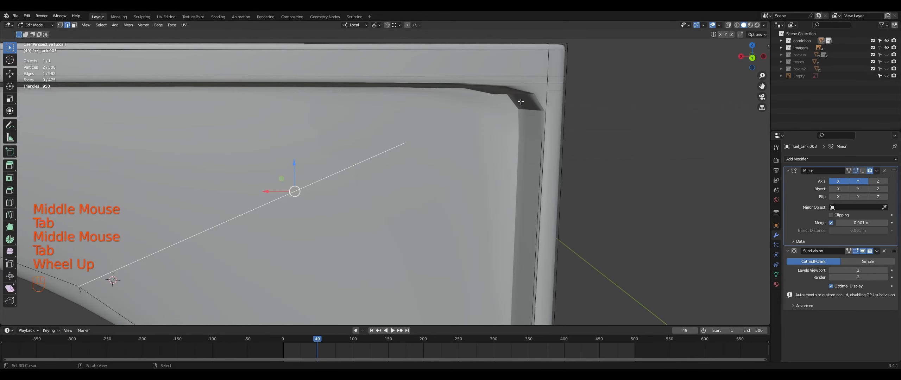
- Select the edge loop running under the rim at the bracket's end corner and slide it along its adjoining edges
shift+middle_drag(521, 101, 414, 105)
key(shift+z)
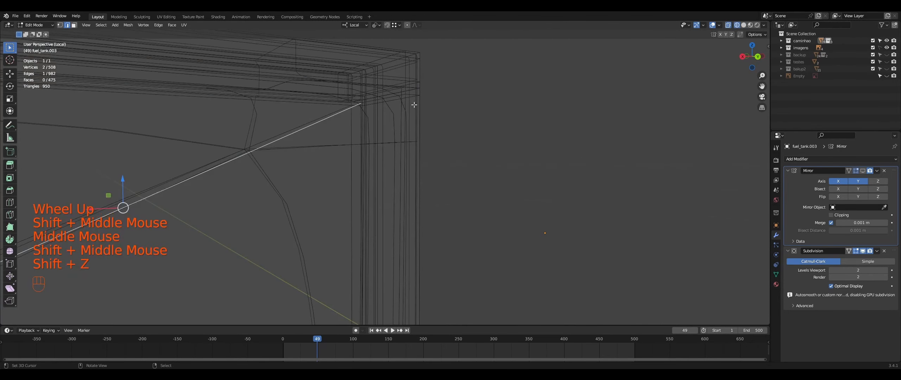
key(shift+z)
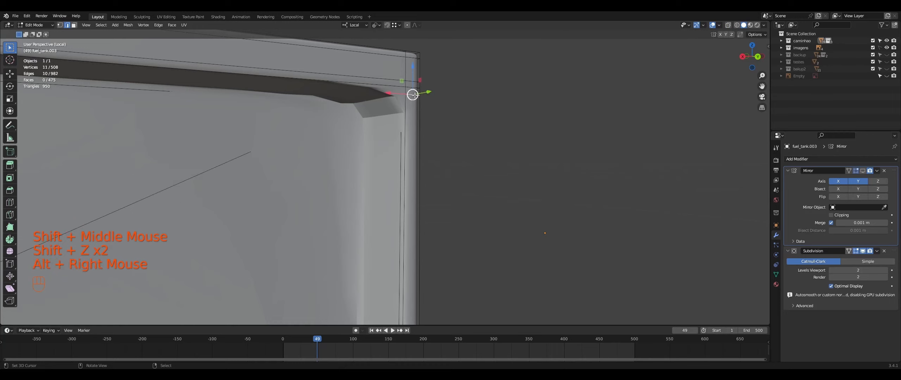
key(shift+z)
mouse_move(414, 94)
middle_down()
mouse_move(436, 91)
mouse_move(420, 102)
middle_up()
key(shift+z)
key(g)
key(g)
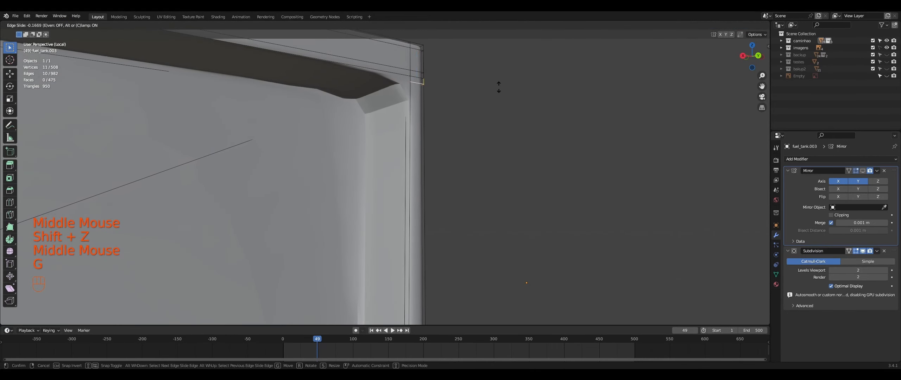
click(493, 52)
- Try a loop cut across the bracket close to its end corner with a slide of about 0.98, and undo it
key(shift+z)
middle_drag(408, 88, 388, 89)
key(shift+z)
scroll(335, 109, down, 2)
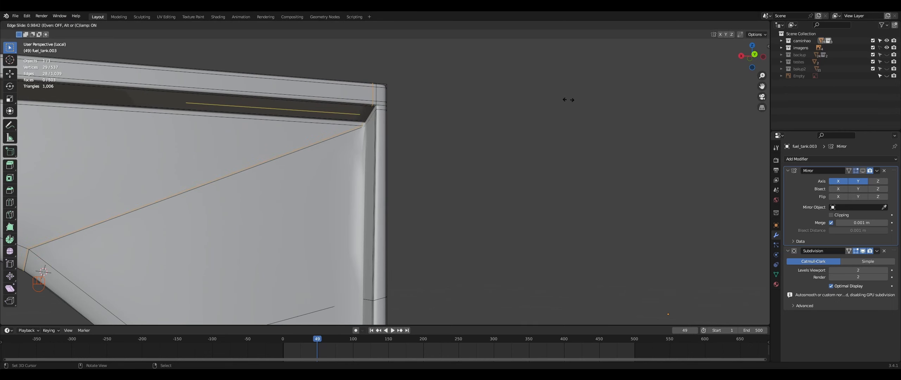
click(568, 100)
key(ctrl+z)
- Examine the smoothed end corner from above and below in wireframe and solid shading with the rim's edge loop selected
middle_drag(565, 99, 610, 100)
scroll(616, 96, down, 1)
key(shift+z)
mouse_move(388, 125)
middle_down()
mouse_move(408, 142)
mouse_move(264, 99)
mouse_move(358, 87)
mouse_move(408, 157)
middle_up()
key(shift+z)
scroll(413, 129, down, 2)
scroll(278, 102, up, 2)
scroll(364, 82, up, 1)
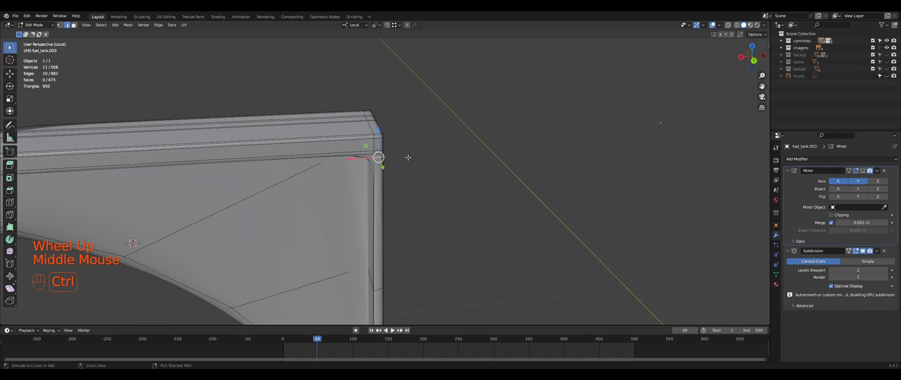
right_click(373, 139)
middle_drag(373, 140, 385, 114)
key(shift+z)
key(shift+z)
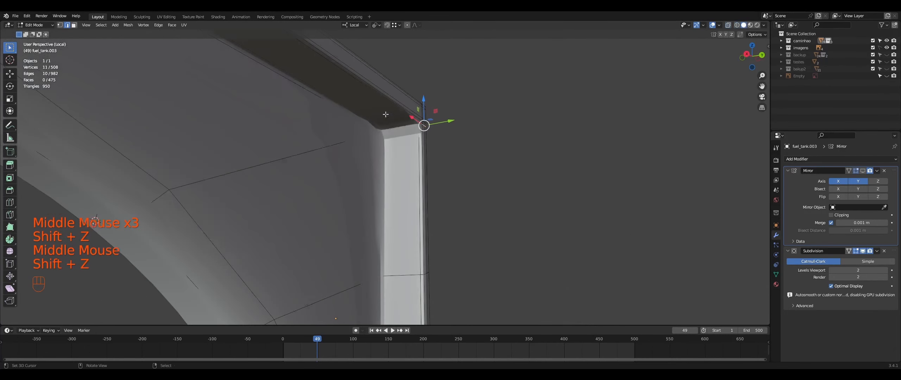
- Turn off the viewport subdivision and examine the faces meeting under the bracket's end corner
click(862, 251)
scroll(535, 160, up, 2)
middle_drag(534, 160, 506, 111)
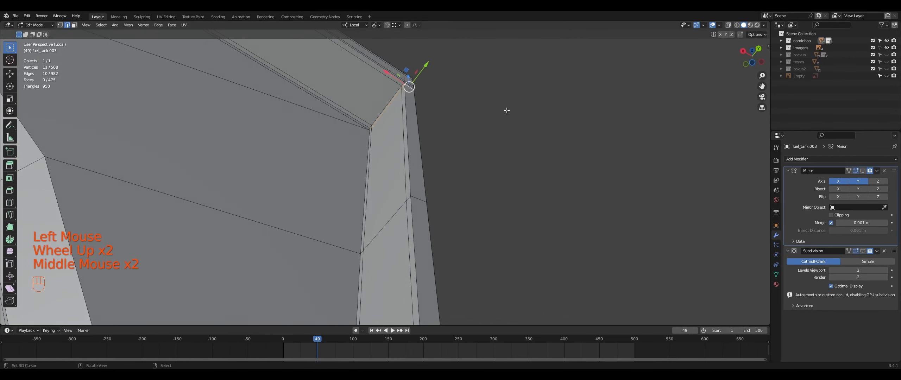
shift+middle_drag(449, 141, 511, 197)
middle_drag(509, 199, 498, 236)
middle_drag(514, 232, 462, 156)
- Select the inner corner vertex beneath the ledge in vertex mode and check its connecting edges up close
scroll(514, 232, up, 3)
key(1)
scroll(523, 229, up, 1)
scroll(489, 151, down, 1)
scroll(471, 141, up, 1)
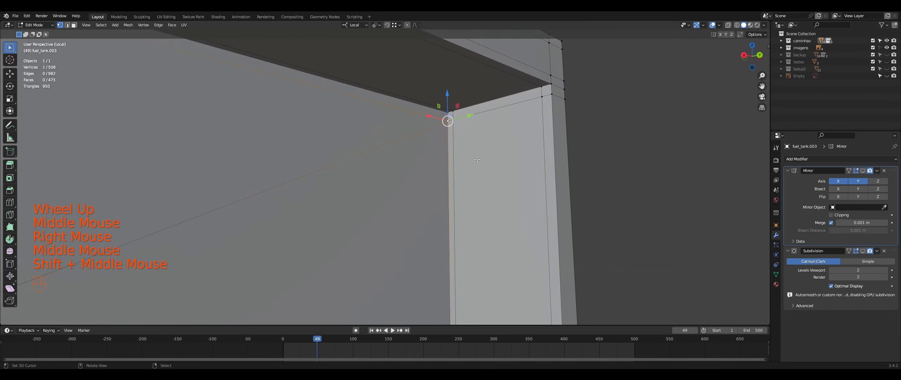
middle_drag(573, 193, 537, 187)
scroll(563, 197, down, 2)
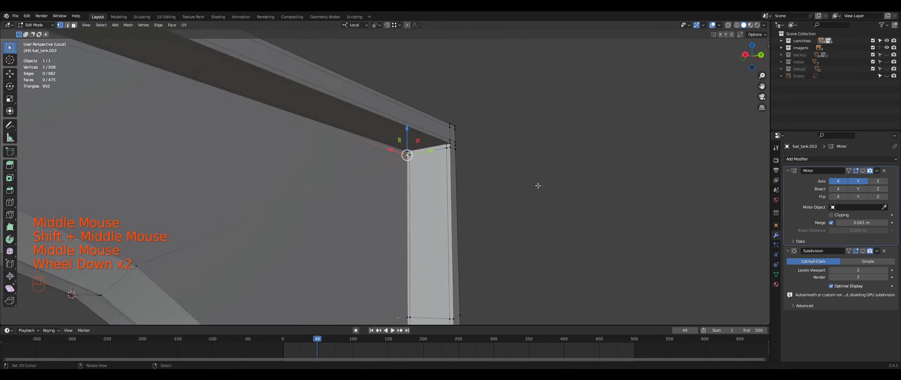
- Turn on the viewport subdivision in Object Mode and inspect the bracket's leg and corner, returning to Edit Mode
scroll(534, 212, down, 1)
shift+middle_drag(534, 213, 534, 110)
shift+middle_drag(511, 156, 464, 155)
key(Tab)
click(863, 250)
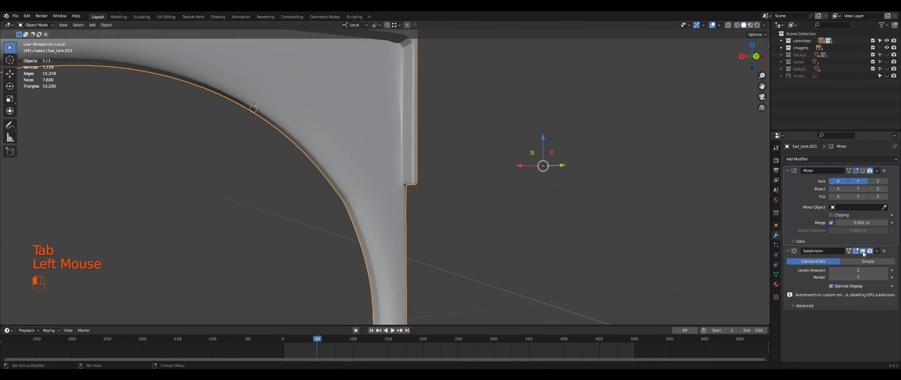
middle_drag(584, 235, 471, 215)
key(Tab)
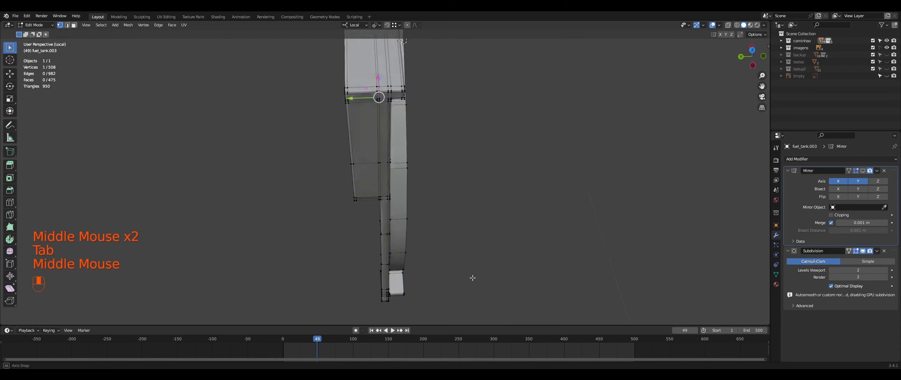
scroll(569, 177, down, 4)
middle_drag(569, 177, 443, 218)
scroll(438, 187, up, 2)
mouse_move(439, 187)
shift+middle_down()
mouse_move(439, 236)
mouse_move(439, 189)
shift+middle_up()
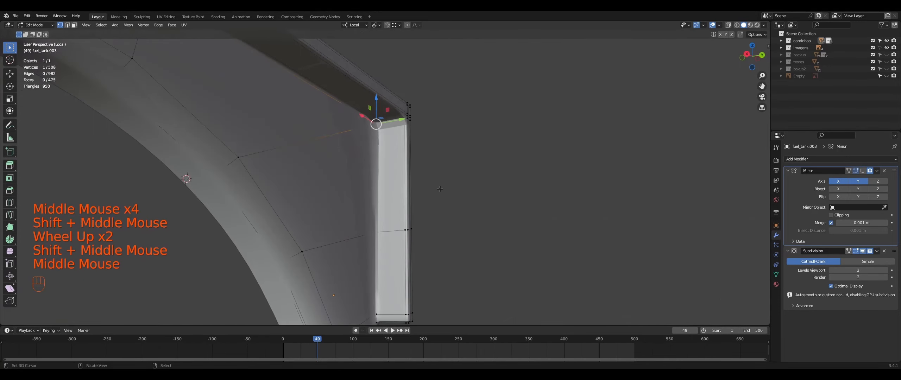
- Turn off the viewport subdivision and check the closely spaced vertices at the ledge's inner corner
click(862, 252)
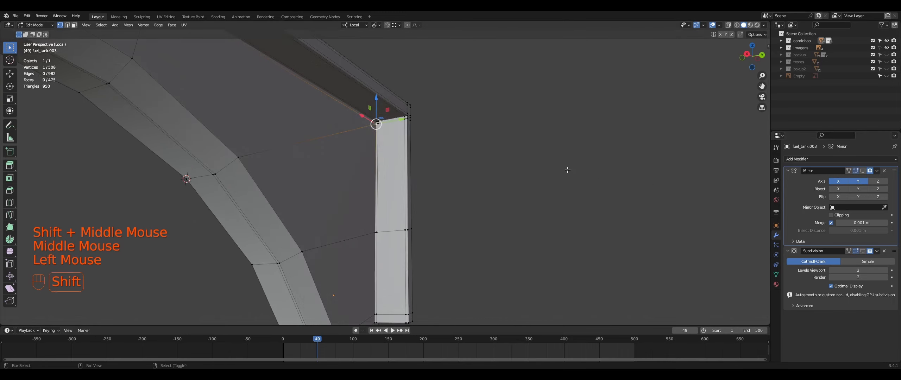
scroll(535, 204, up, 7)
shift+middle_drag(510, 162, 474, 197)
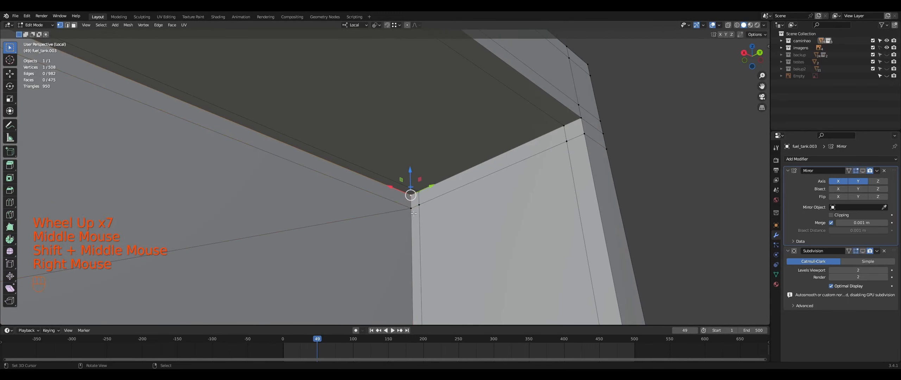
shift+middle_drag(414, 203, 357, 197)
right_click(425, 169)
scroll(448, 183, down, 2)
scroll(451, 188, down, 1)
- Delete the two diagonal edges running from the bracket's corner to the arch, removing the panel faces attached to them
key(2)
right_click(351, 163)
scroll(369, 197, down, 1)
key(Delete)
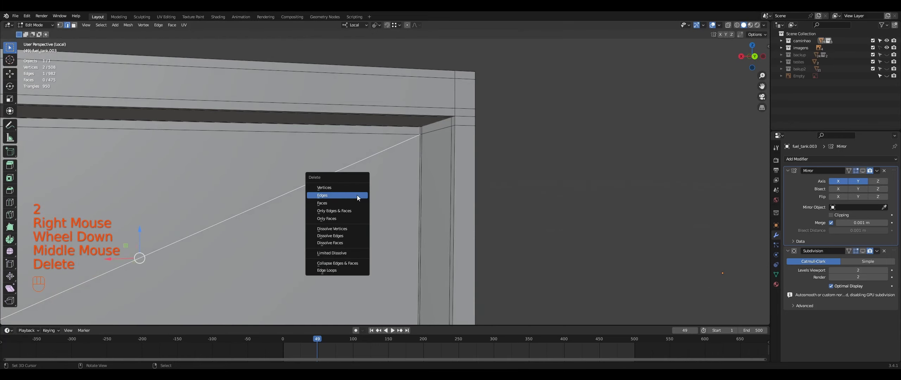
click(339, 195)
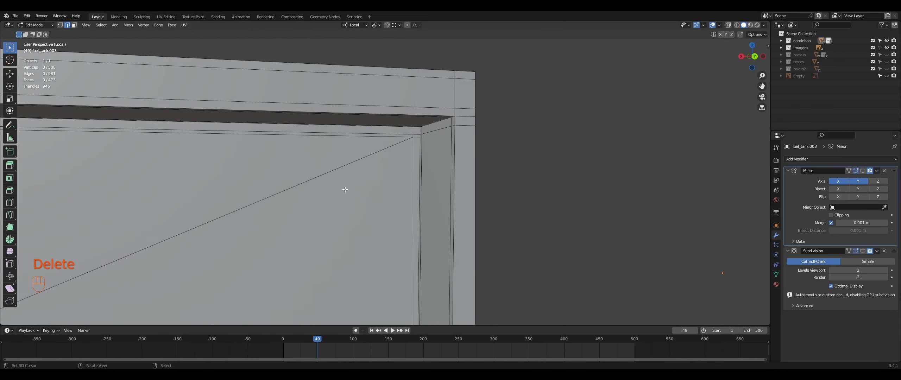
right_click(340, 176)
key(Delete)
click(340, 176)
- Add a loop cut across the bracket's upper bar close to its outer end, with a slide factor of -0.980
middle_drag(380, 178, 386, 200)
scroll(405, 186, down, 1)
key(1)
scroll(373, 211, down, 2)
key(ctrl+r)
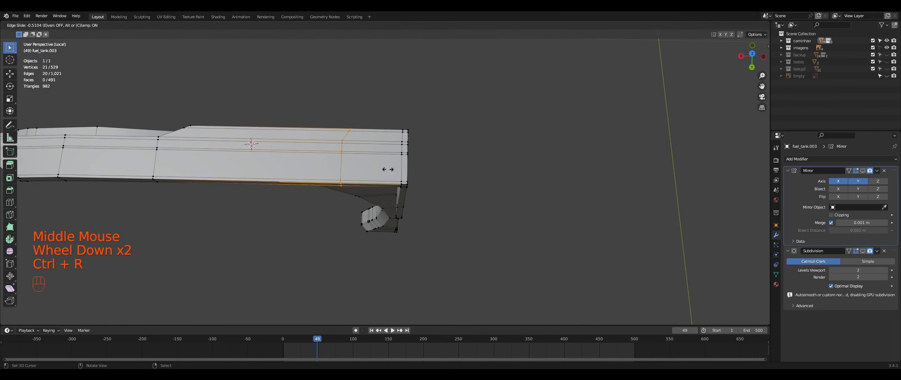
click(444, 159)
- Preview the bracket's opened corner with subdivision on, and turn the viewport subdivision off again
middle_drag(444, 159, 458, 121)
scroll(466, 145, up, 2)
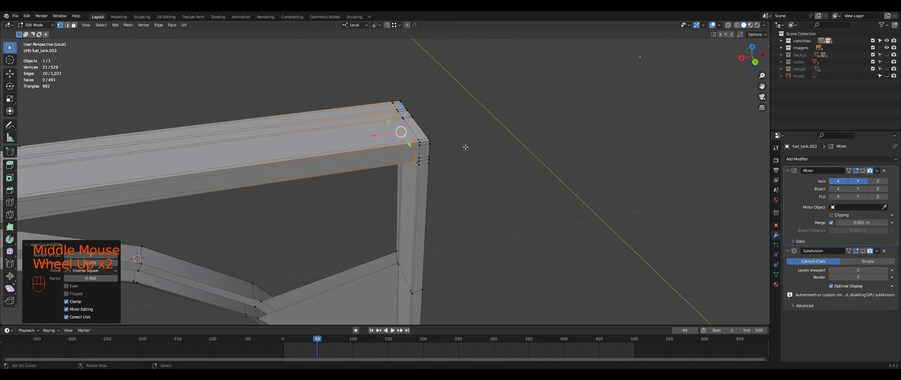
middle_drag(467, 145, 470, 138)
click(863, 251)
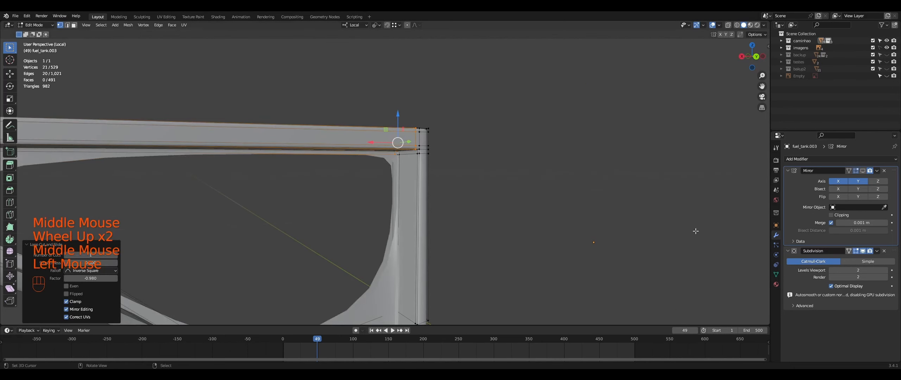
mouse_move(605, 200)
middle_down()
mouse_move(659, 187)
mouse_move(600, 203)
middle_up()
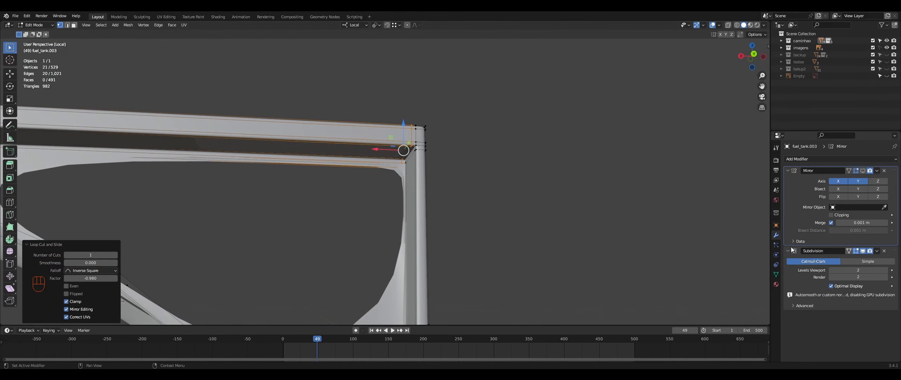
click(862, 251)
- Try to add a lengthwise loop cut through the side panel between the arch and the bracket's outer edge
shift+middle_drag(535, 290, 539, 121)
middle_drag(527, 151, 507, 197)
scroll(519, 170, down, 1)
scroll(497, 219, down, 2)
key(ctrl+r)
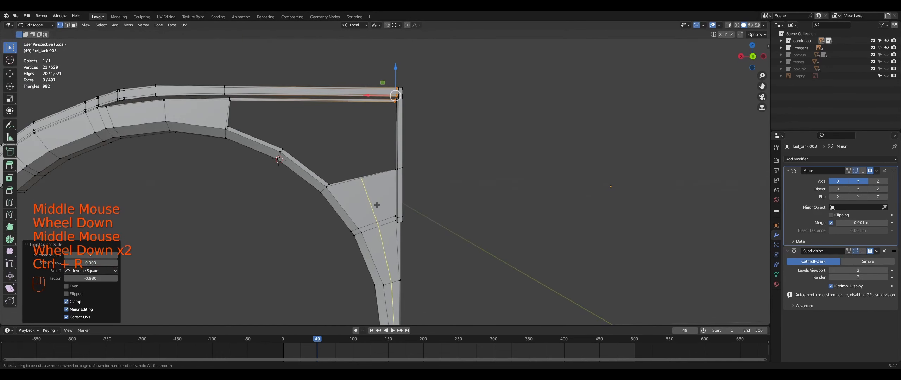
key(ctrl+z)
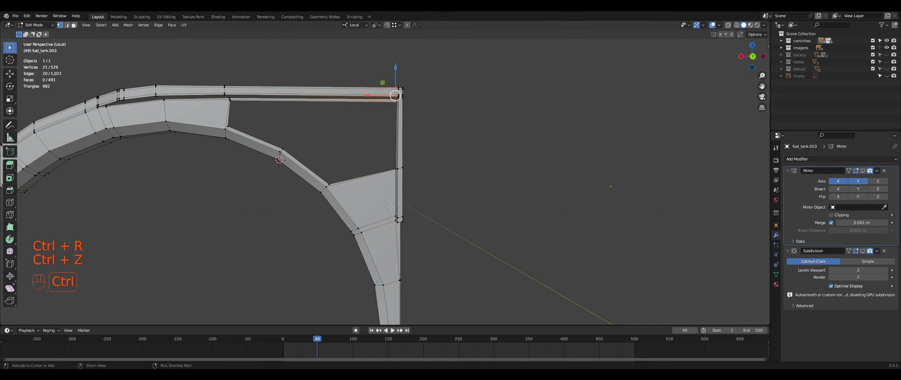
- Inspect the bracket's side panel and lower leg from several angles with subdivision on, and turn the viewport subdivision off again
shift+middle_drag(390, 201, 511, 233)
scroll(383, 162, down, 2)
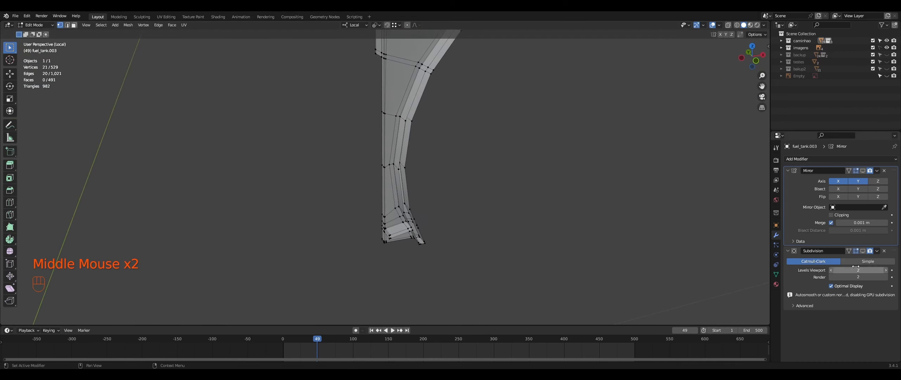
middle_drag(615, 222, 579, 224)
scroll(515, 215, up, 2)
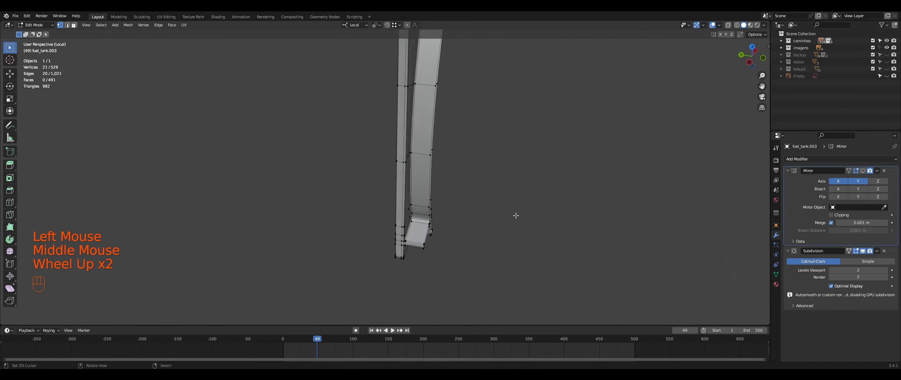
middle_drag(515, 215, 461, 217)
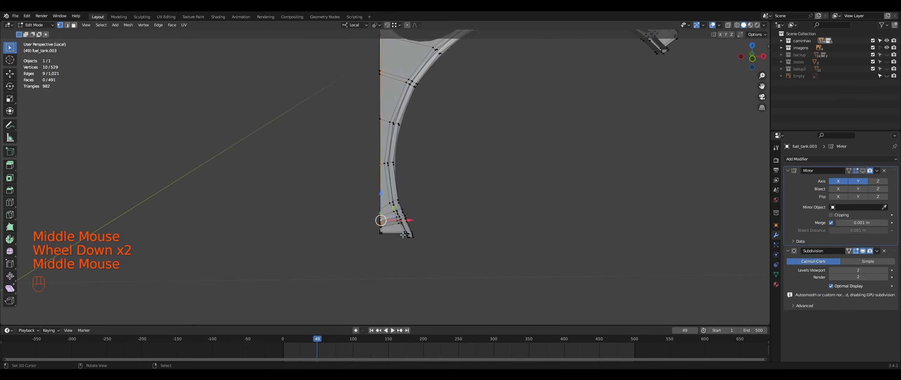
scroll(405, 235, down, 1)
scroll(419, 243, up, 1)
shift+scroll(418, 242, up, 1)
shift+middle_drag(419, 243, 428, 223)
scroll(415, 157, up, 1)
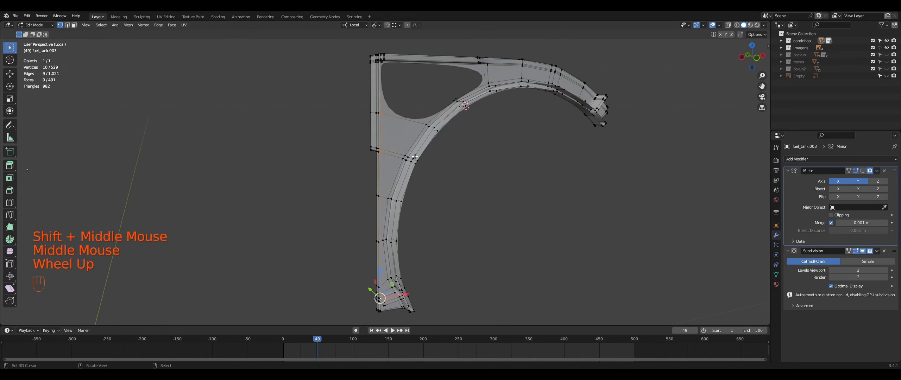
middle_drag(415, 156, 490, 118)
scroll(563, 137, up, 2)
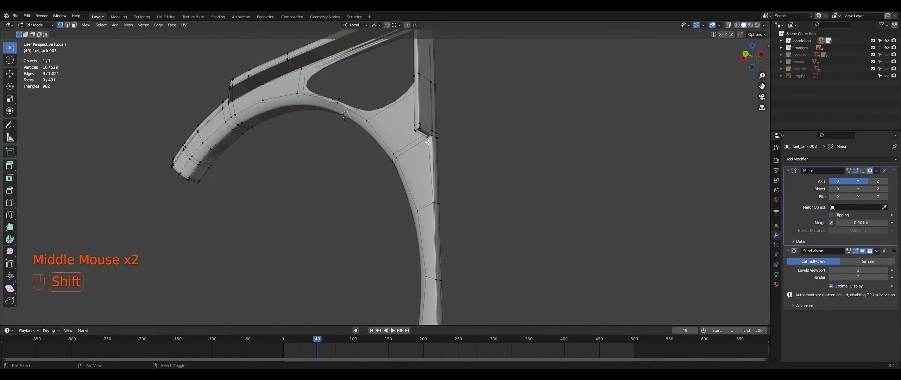
shift+middle_drag(443, 215, 447, 183)
middle_drag(447, 183, 502, 179)
key(shift+z)
key(shift+z)
middle_drag(443, 155, 426, 127)
click(862, 254)
- Select the vertical edge runs along the side panel's outer edge and flatten them with a scale of 0 on local X
shift+middle_drag(537, 112, 516, 186)
scroll(516, 186, up, 2)
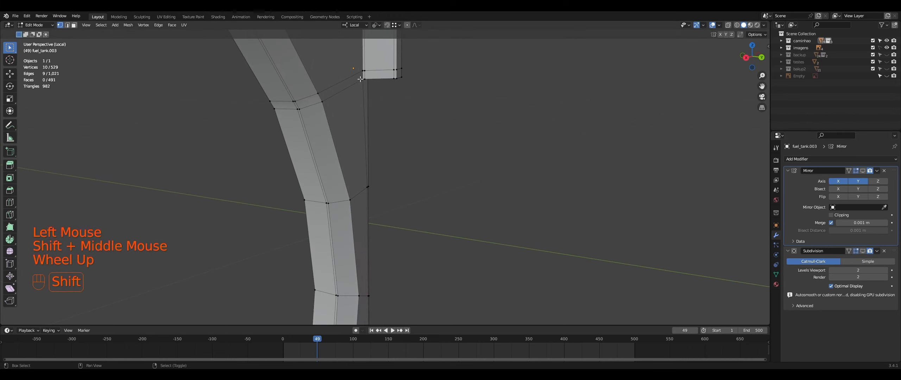
shift+middle_drag(464, 268, 425, 253)
scroll(457, 267, down, 2)
ctrl+right_click(383, 282)
key(ctrl+z)
ctrl+right_click(398, 317)
ctrl+right_click(438, 285)
middle_drag(439, 284, 487, 229)
middle_drag(507, 182, 492, 267)
key(shift+z)
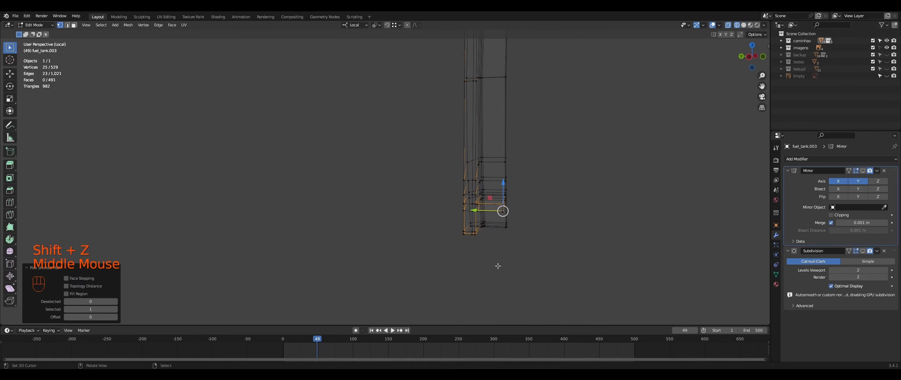
right_click(481, 208)
key(shift+z)
mouse_move(510, 203)
middle_down()
mouse_move(443, 216)
mouse_move(481, 264)
mouse_move(501, 263)
middle_up()
shift+middle_drag(501, 248, 499, 320)
middle_drag(469, 88, 430, 88)
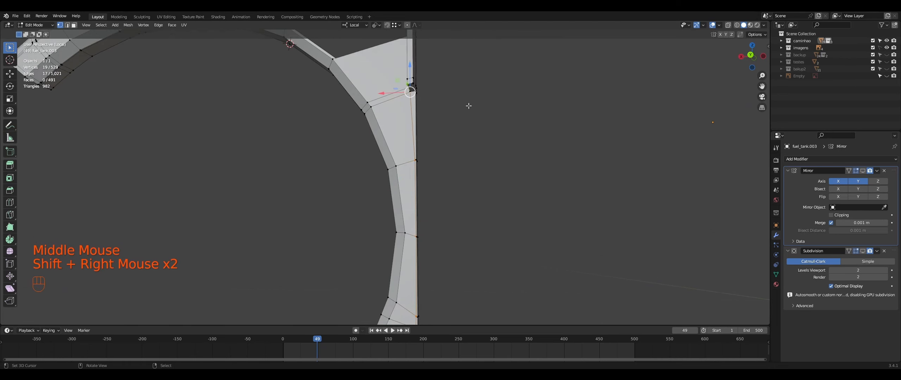
key(s)
key(Return)
scroll(468, 106, down, 3)
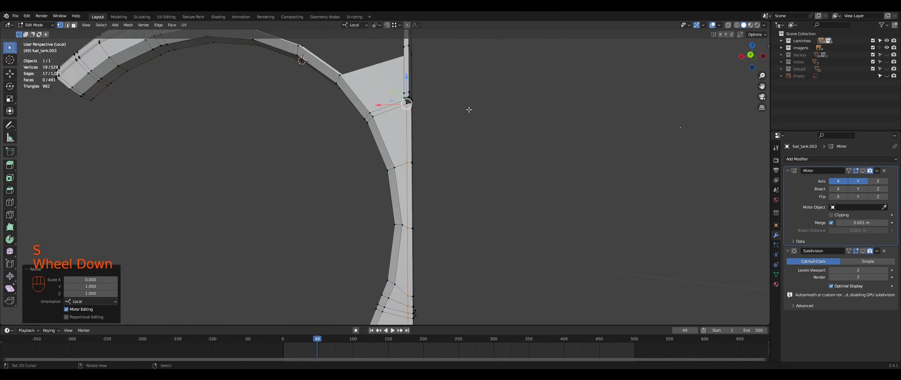
- Preview the straightened outer edge with subdivision on, and turn the viewport subdivision off again
key(Tab)
middle_drag(470, 165, 423, 184)
key(Tab)
key(Tab)
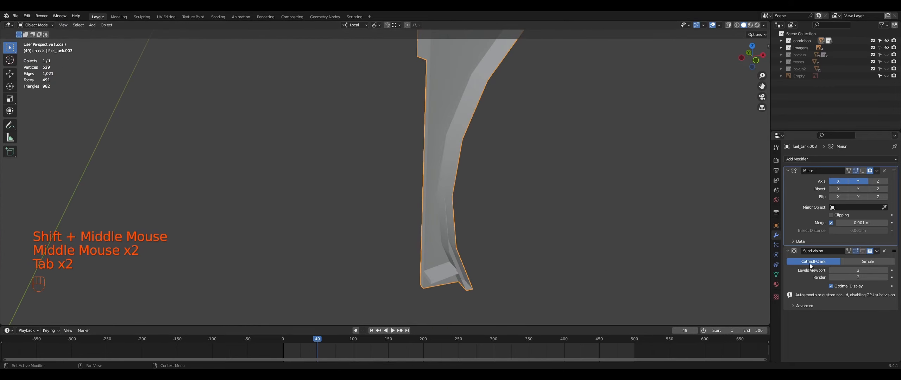
click(862, 251)
middle_drag(514, 229, 473, 207)
scroll(491, 193, down, 1)
key(Tab)
shift+middle_drag(425, 183, 456, 218)
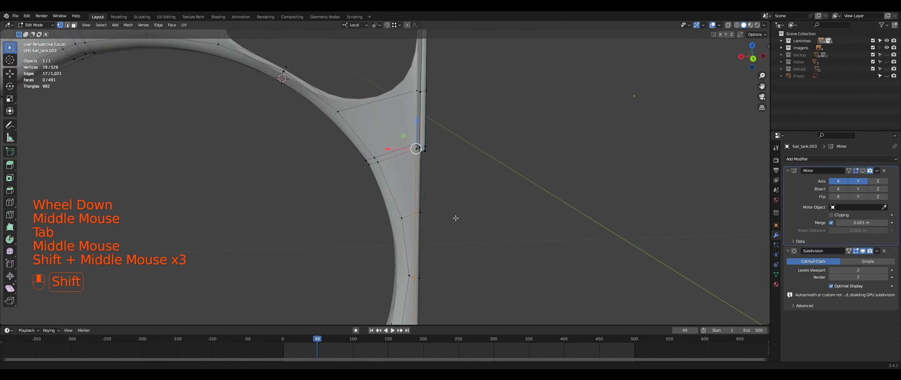
click(863, 251)
- Add a lengthwise loop cut through the side panel close to its outer edge, with a slide factor of -0.949
shift+middle_drag(404, 158, 424, 163)
scroll(424, 164, up, 4)
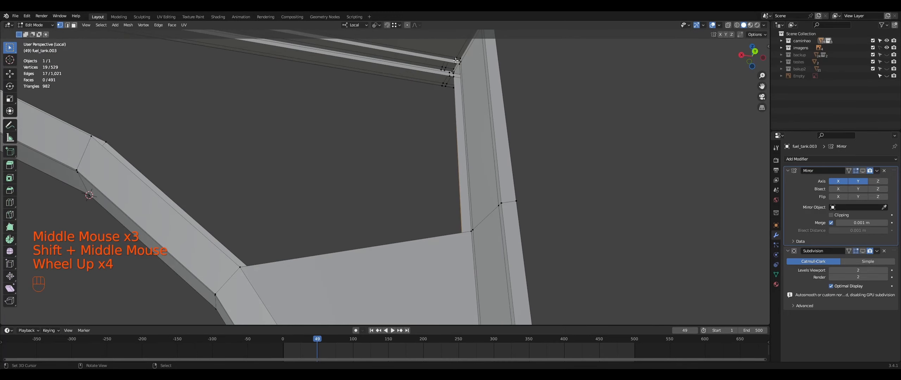
key(KP_Decimal)
scroll(473, 87, down, 4)
middle_drag(473, 88, 446, 189)
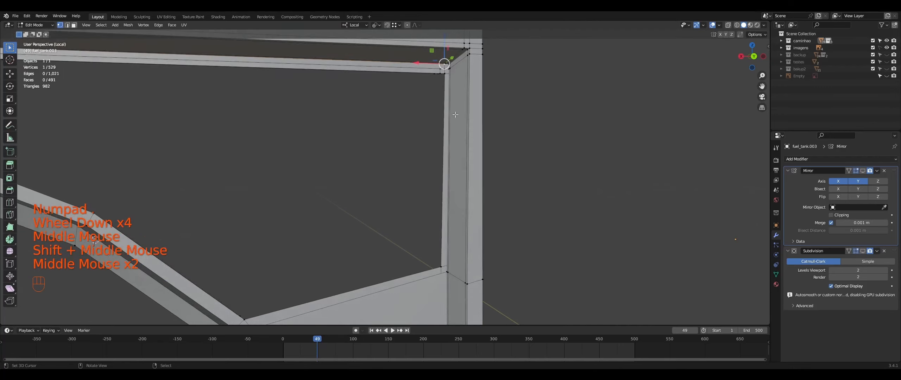
scroll(446, 189, down, 1)
shift+middle_drag(427, 221, 387, 211)
middle_drag(387, 211, 356, 225)
scroll(399, 203, down, 1)
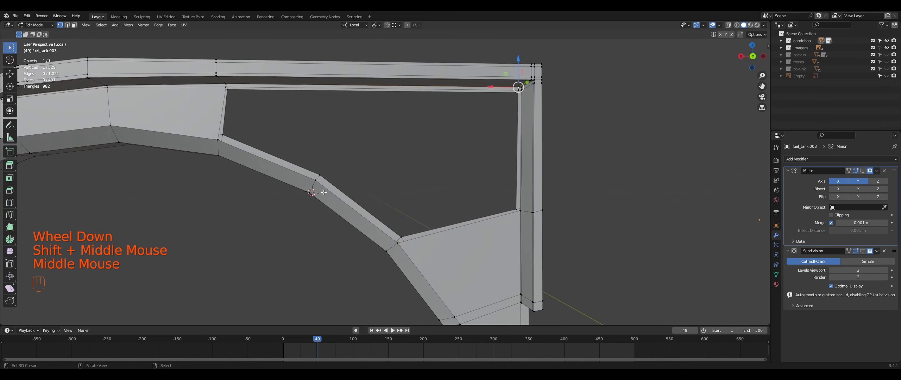
ctrl+right_click(519, 93)
middle_drag(518, 93, 512, 119)
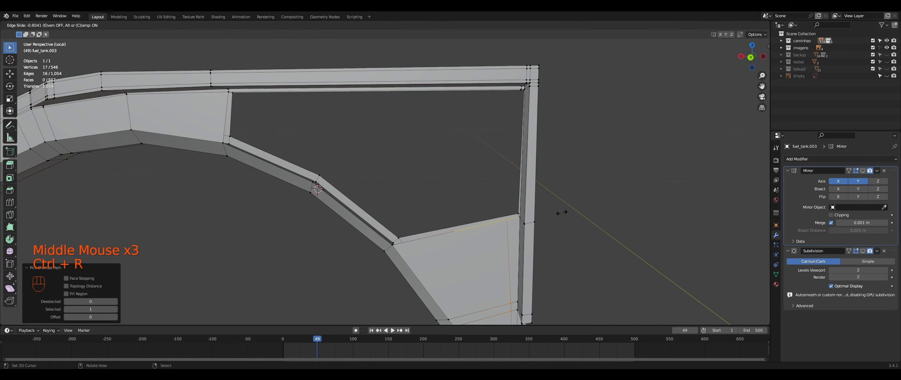
click(553, 197)
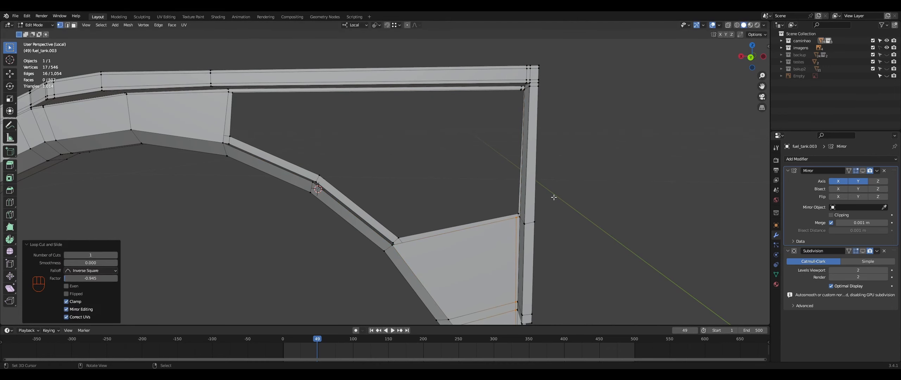
- Fill the opening between the arch and the bracket's inner corner with three faces, including the narrow strip along the upright
right_click(522, 88)
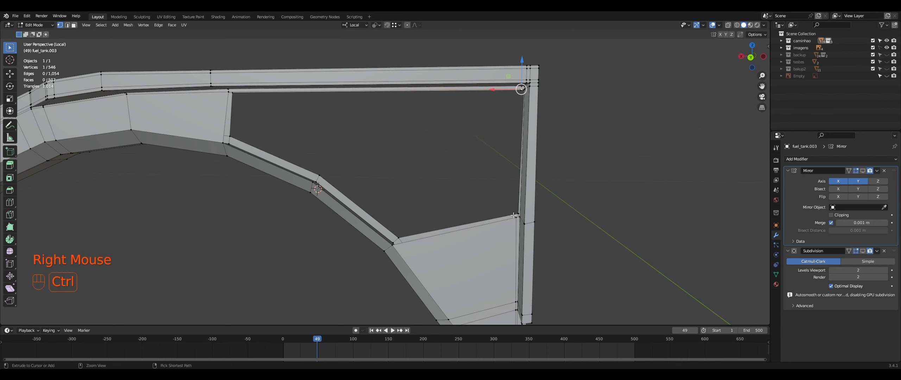
ctrl+right_click(514, 217)
key(f)
mouse_move(514, 231)
middle_down()
mouse_move(526, 236)
mouse_move(510, 240)
middle_up()
middle_drag(405, 253, 387, 259)
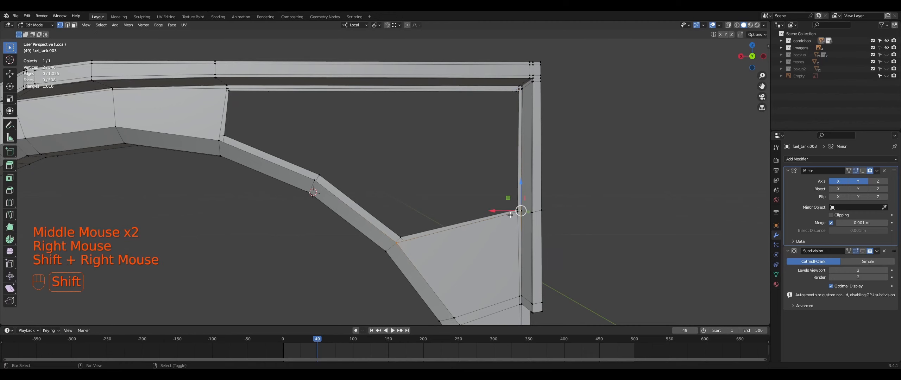
shift+right_click(398, 246)
key(f)
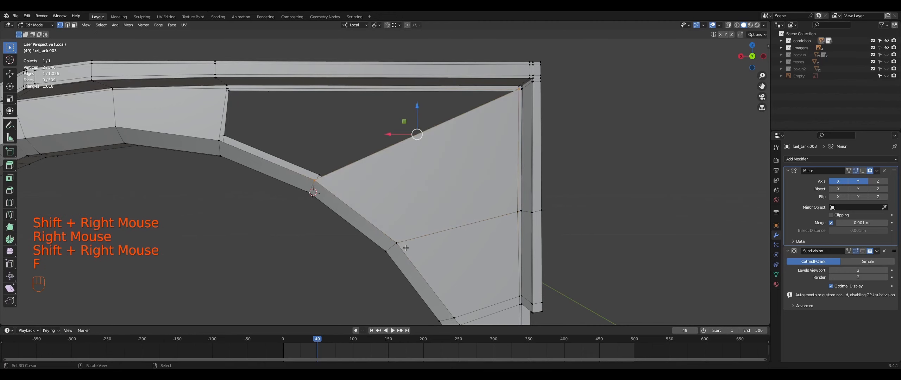
key(f)
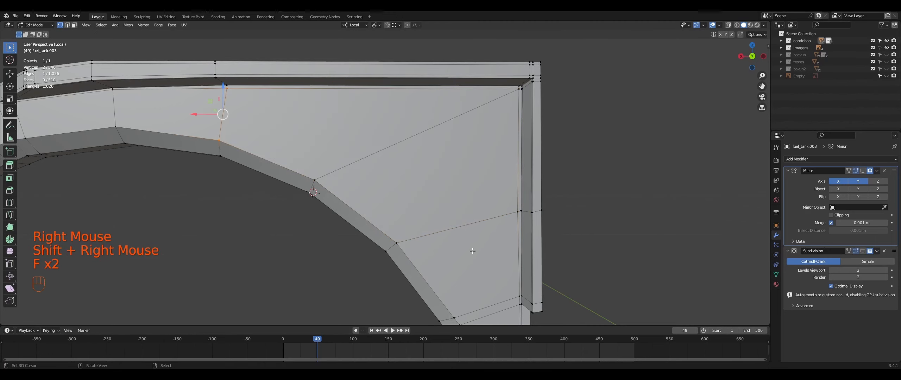
- Check the filled side panel from both sides with subdivision on, and turn the viewport subdivision off again
click(863, 251)
scroll(585, 247, down, 1)
key(Tab)
middle_drag(585, 247, 503, 165)
scroll(608, 248, down, 2)
key(Tab)
middle_drag(502, 165, 380, 242)
shift+middle_drag(380, 243, 346, 265)
scroll(500, 258, down, 1)
middle_drag(499, 258, 517, 251)
click(862, 252)
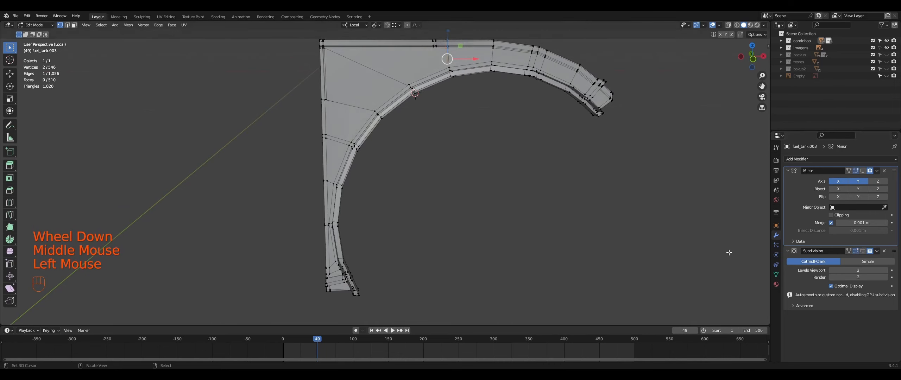
- Slide the lengthwise edge run in the bracket's lower leg toward the arch with a factor of -0.394
scroll(363, 186, up, 2)
shift+middle_drag(362, 186, 528, 186)
scroll(530, 185, up, 1)
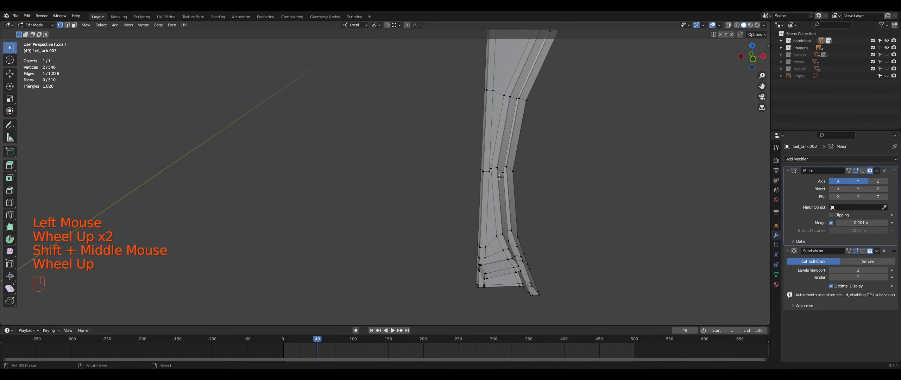
scroll(514, 183, up, 2)
scroll(576, 200, down, 1)
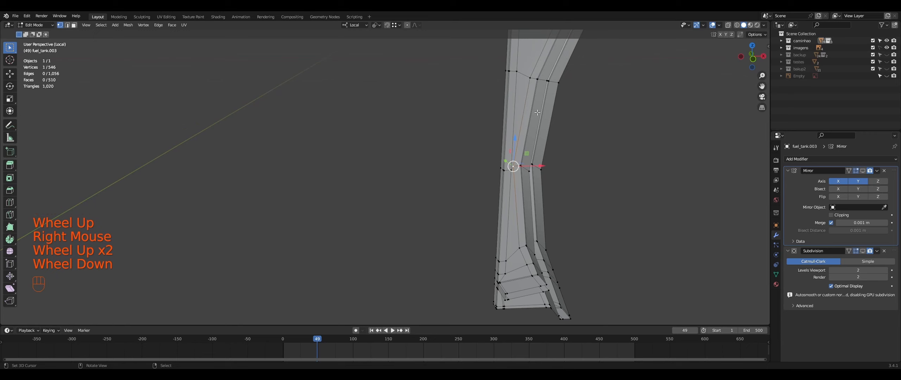
ctrl+right_click(517, 248)
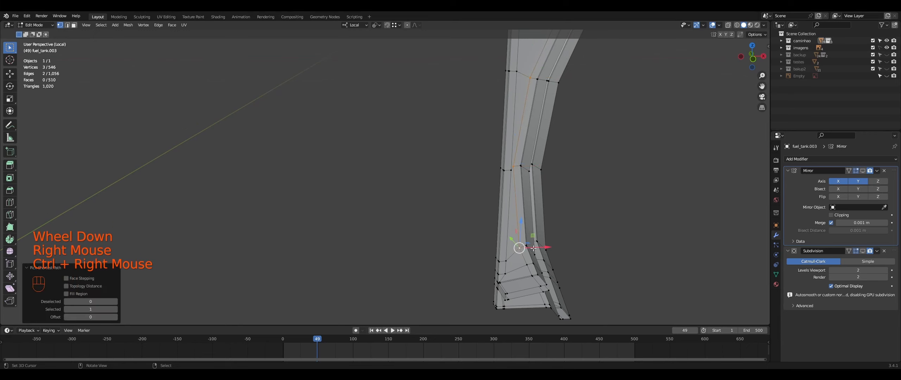
key(g)
key(g)
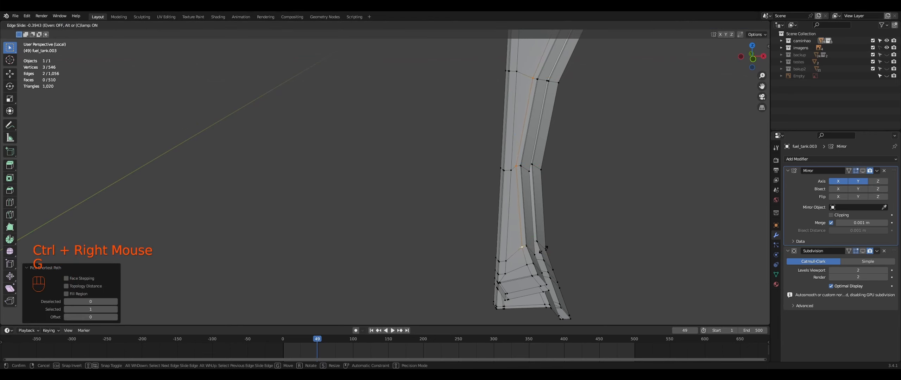
click(544, 250)
- Add a loop cut on the panel's other side near the outer edge, factor -0.882, and edge slide it by -0.438
shift+middle_drag(542, 169, 533, 272)
middle_drag(538, 225, 526, 222)
shift+middle_drag(533, 189, 481, 295)
key(ctrl+r)
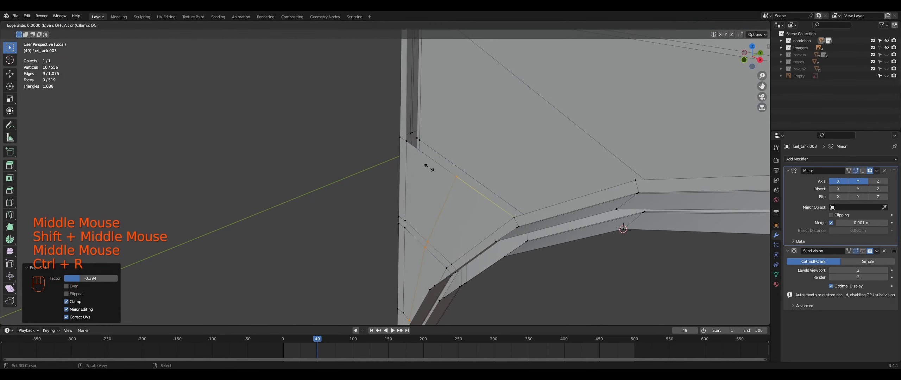
click(376, 141)
scroll(375, 142, down, 5)
shift+middle_drag(510, 155, 549, 226)
scroll(536, 245, up, 2)
key(g)
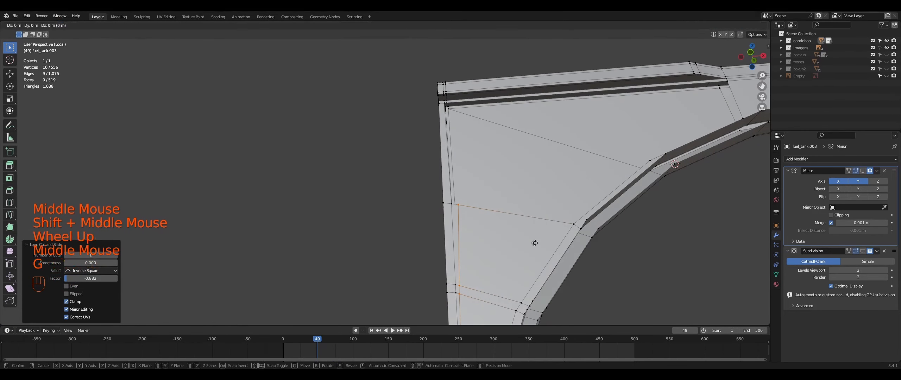
click(508, 239)
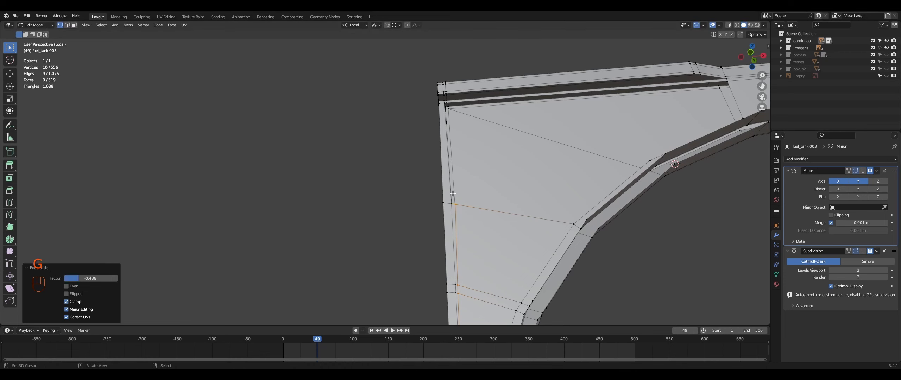
- Fill the opening on the panel's other side with three faces, from the strip along the upright to the upper bar
right_click(453, 207)
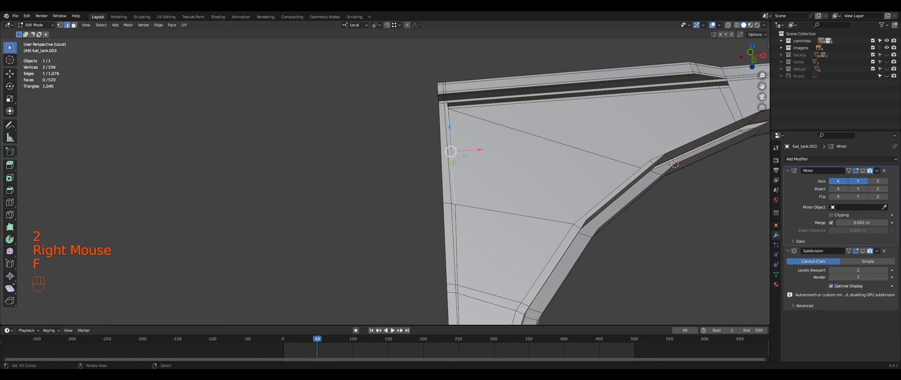
middle_drag(454, 163, 530, 250)
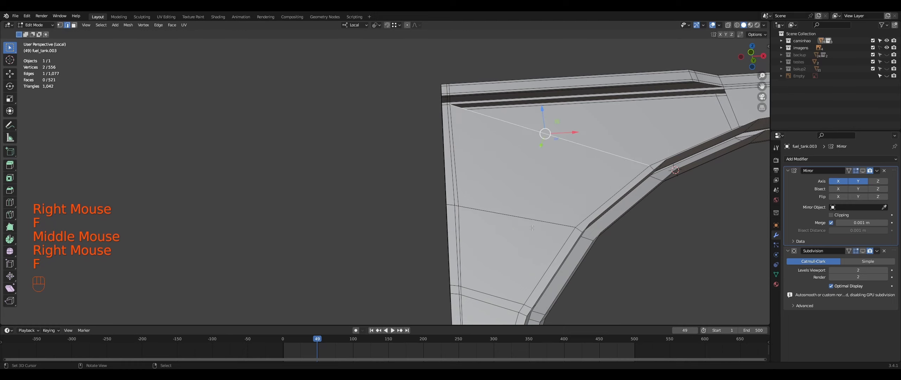
key(f)
- Turn on the viewport subdivision for the closed bracket and save the file as TRUCK.blend
key(Tab)
middle_drag(542, 230, 453, 220)
click(863, 250)
scroll(575, 301, down, 1)
scroll(557, 294, down, 1)
scroll(492, 291, down, 2)
key(ctrl+s)
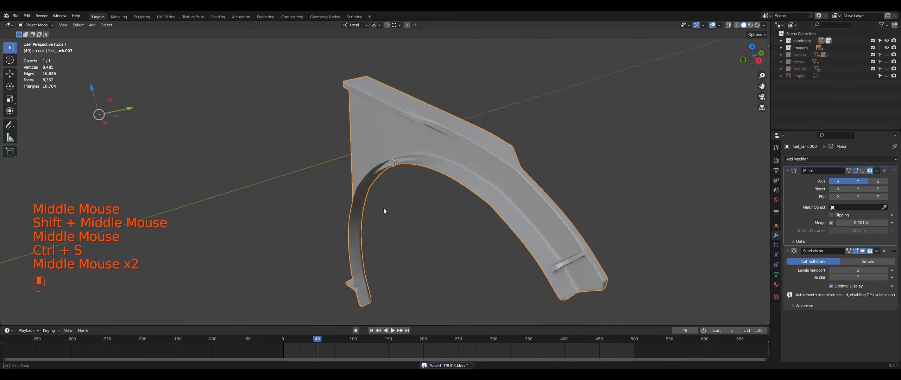
- Inspect the subdivided bracket's lower leg and its edge layout
scroll(473, 184, up, 1)
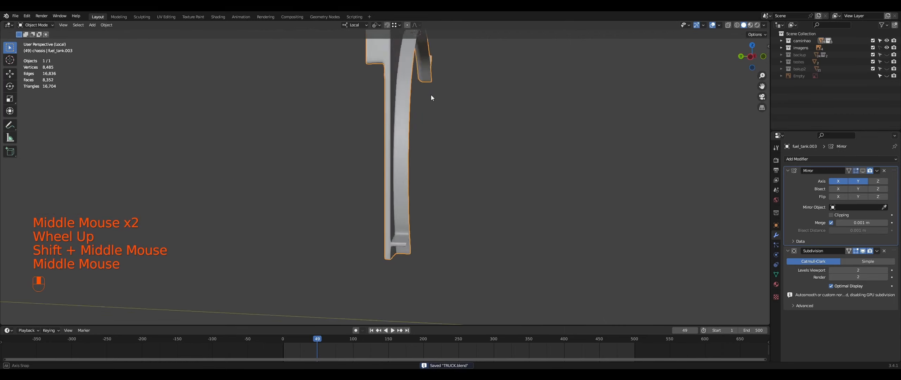
key(Tab)
scroll(380, 105, up, 1)
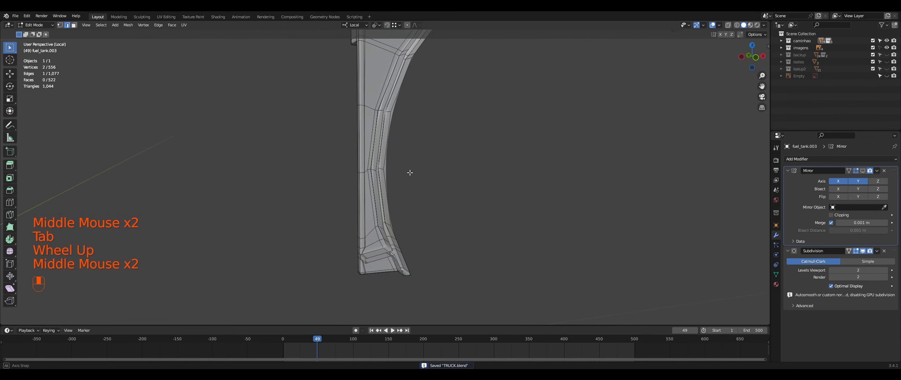
key(Tab)
scroll(390, 192, down, 1)
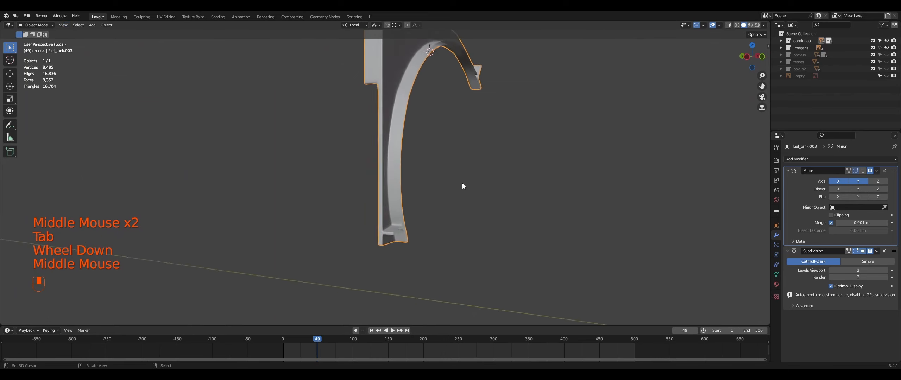
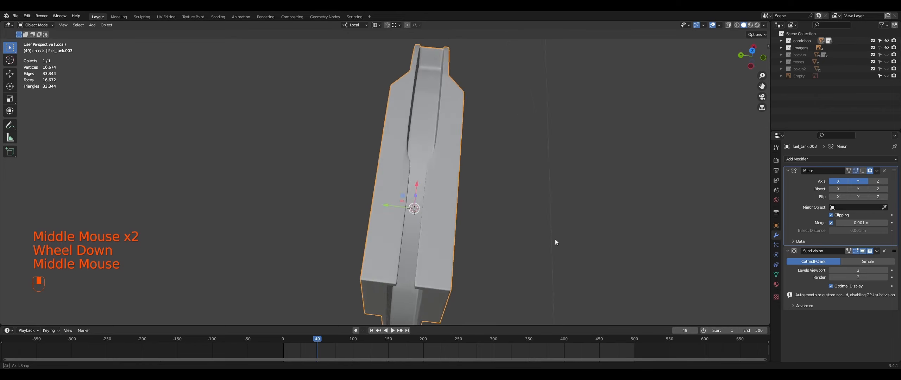
- Inspect the subdivided bracket's upper bars and central gap in Object Mode and Edit Mode
scroll(555, 239, up, 1)
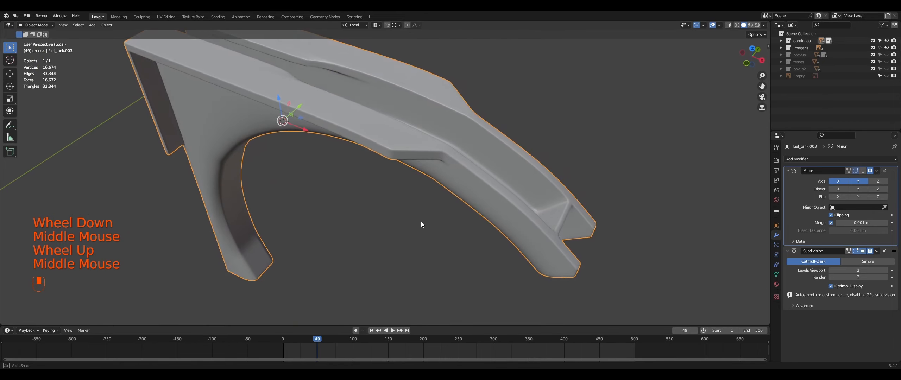
scroll(423, 207, up, 1)
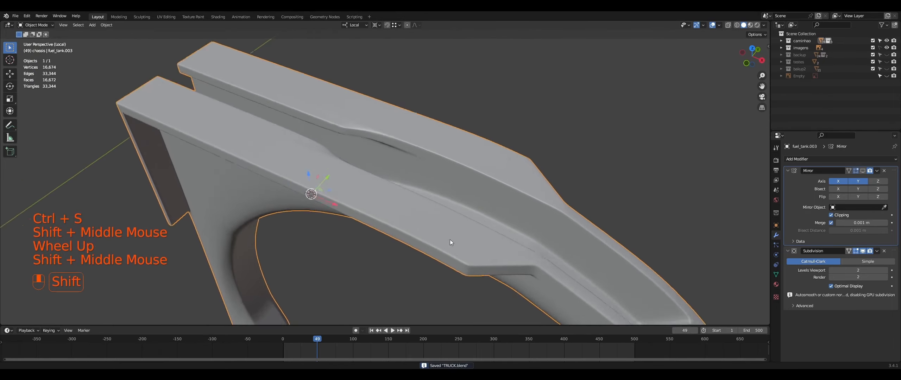
key(Tab)
scroll(388, 256, up, 1)
scroll(374, 301, up, 1)
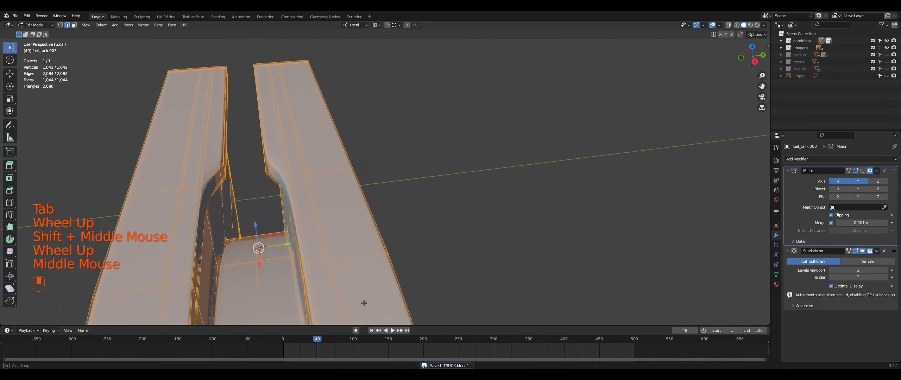
scroll(312, 268, up, 2)
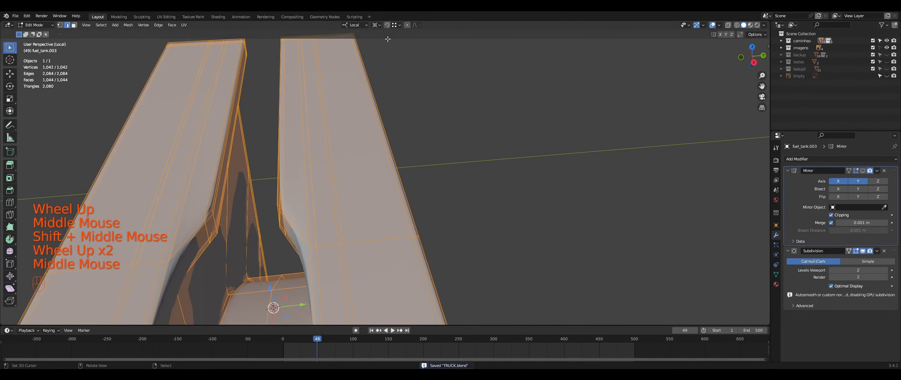
middle_drag(387, 39, 499, 150)
scroll(457, 141, down, 1)
key(Tab)
scroll(505, 149, down, 1)
scroll(499, 137, down, 1)
scroll(515, 149, up, 1)
middle_drag(662, 165, 604, 153)
scroll(622, 168, down, 1)
- Undo the recent edits back to the single bracket half before mirroring and select its whole mesh
key(ctrl+z)
key(ctrl+z)
key(ctrl+z)
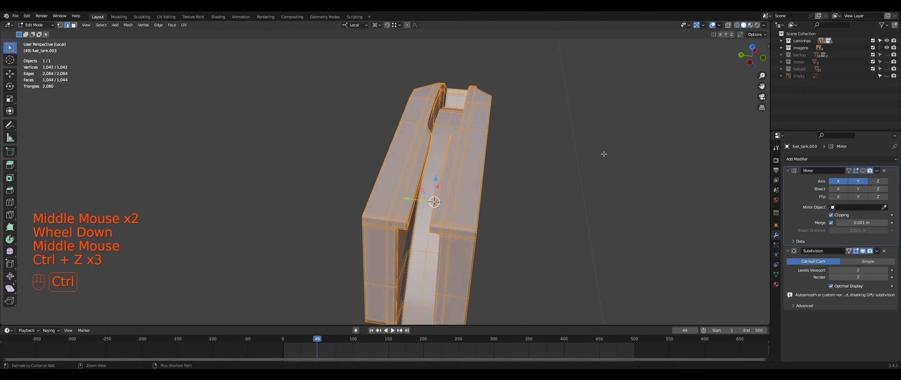
key(ctrl+z)
key(ctrl+z)
key(ctrl+z)
key(ctrl+z)
key(ctrl+z)
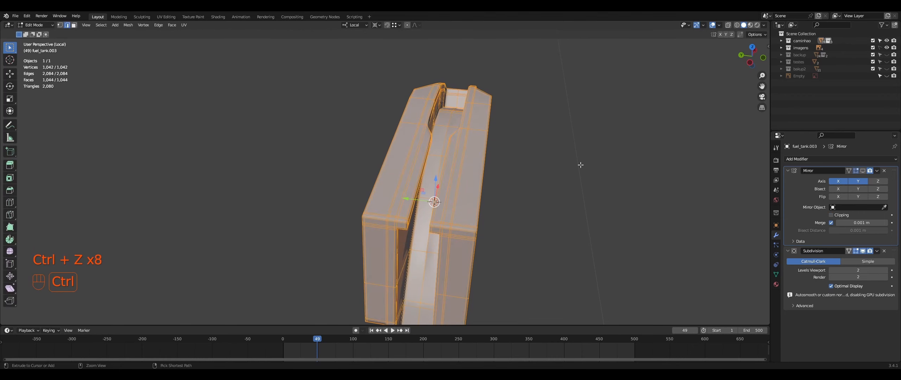
key(ctrl+z)
key(ctrl+z)
key(ctrl+z)
key(ctrl+z)
key(ctrl+z)
middle_drag(577, 164, 495, 186)
key(ctrl+z)
key(Tab)
scroll(505, 222, down, 1)
key(Tab)
key(a)
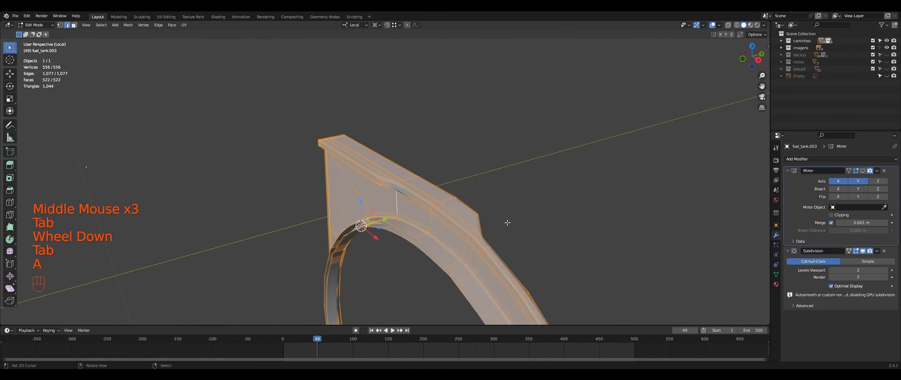
right_click(455, 224)
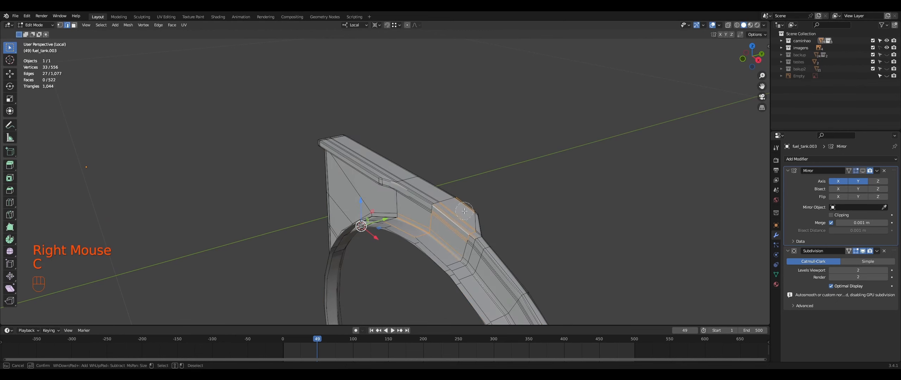
key(g)
right_click(540, 170)
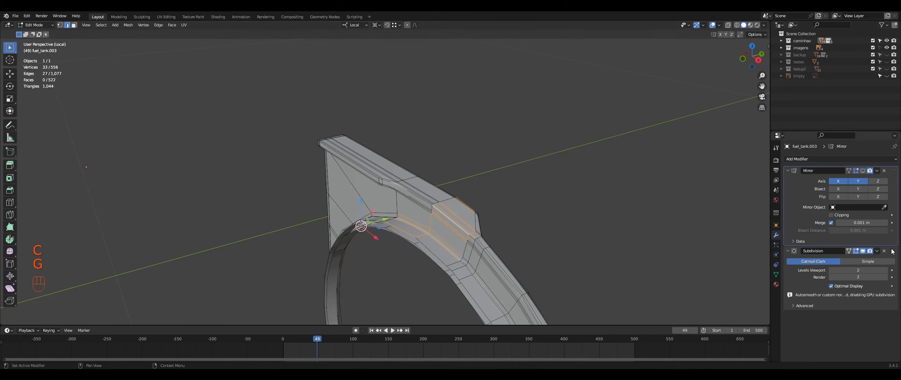
- Inspect the single half's upper bar and inner lip, comparing the smoothed surface with its edge layout
middle_drag(468, 154, 460, 147)
scroll(468, 158, up, 1)
key(Tab)
scroll(474, 171, up, 1)
middle_drag(475, 171, 462, 152)
scroll(445, 166, up, 1)
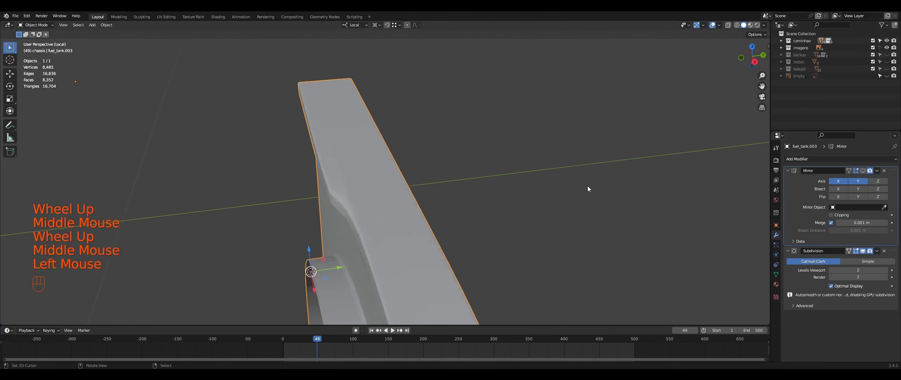
scroll(587, 186, up, 2)
middle_drag(588, 187, 533, 171)
key(Tab)
scroll(309, 229, down, 1)
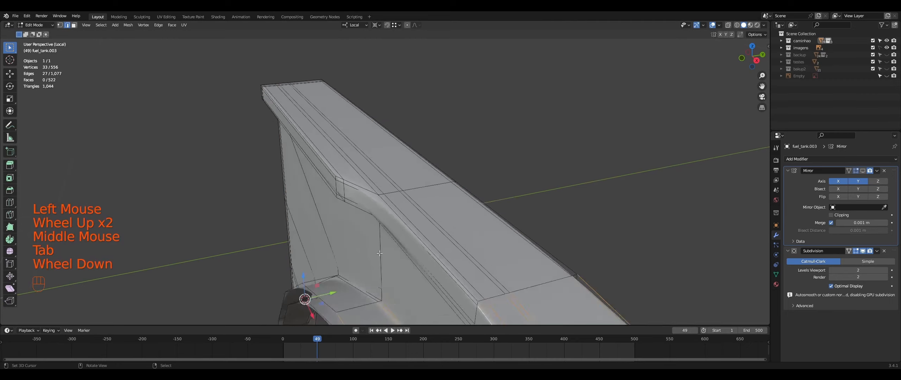
- Dissolve the surplus edge loop running along the upper bar's inner lip
middle_drag(310, 232, 428, 252)
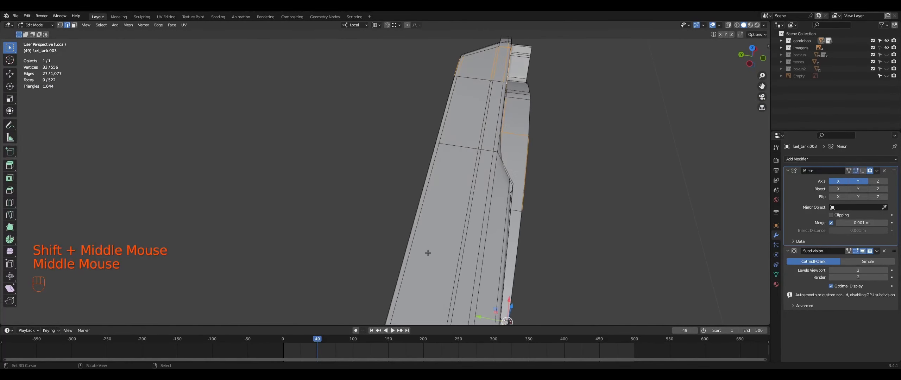
middle_drag(500, 229, 485, 200)
middle_drag(485, 200, 483, 180)
scroll(477, 185, down, 2)
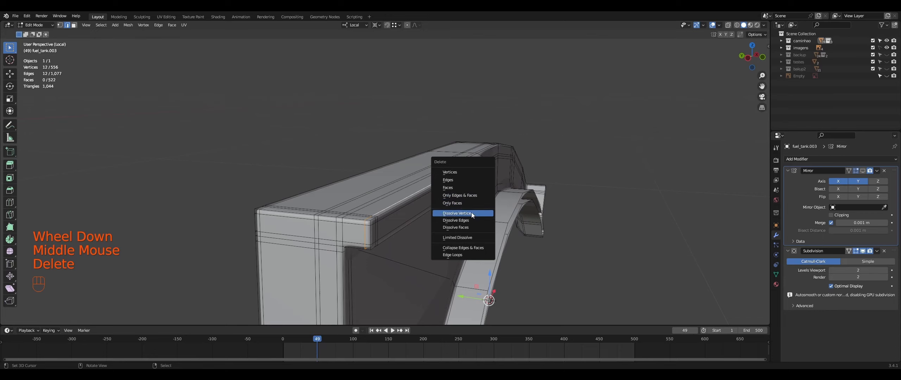
click(468, 223)
middle_drag(468, 222, 402, 251)
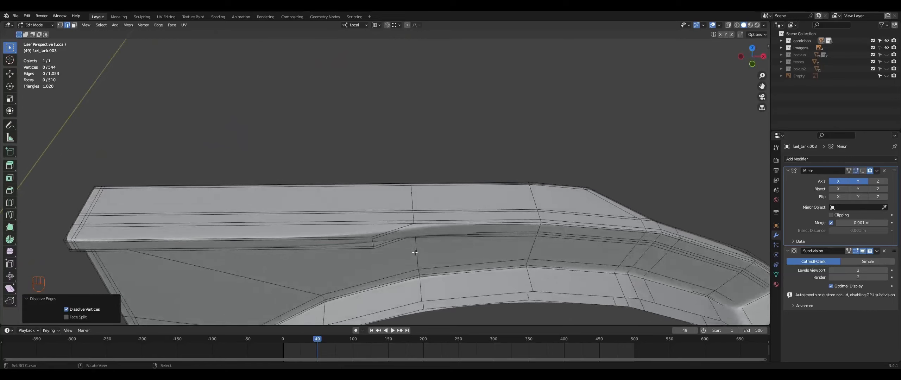
scroll(410, 248, down, 2)
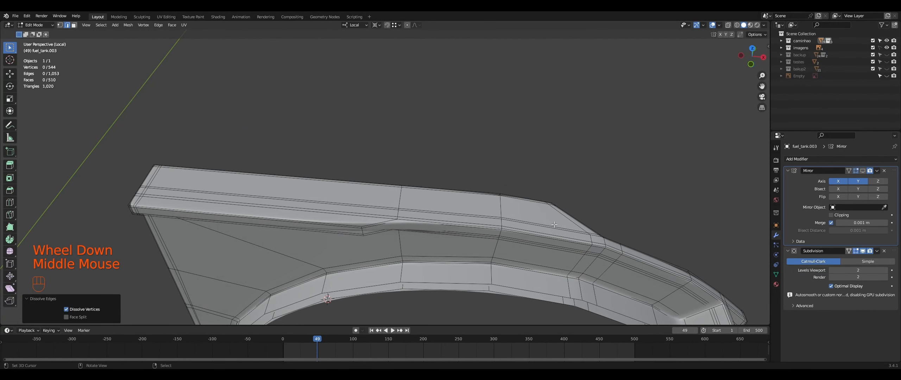
- Select the face strip along the upper bar's inner lip and bevel its edges with a width of 0.000441 m
click(862, 251)
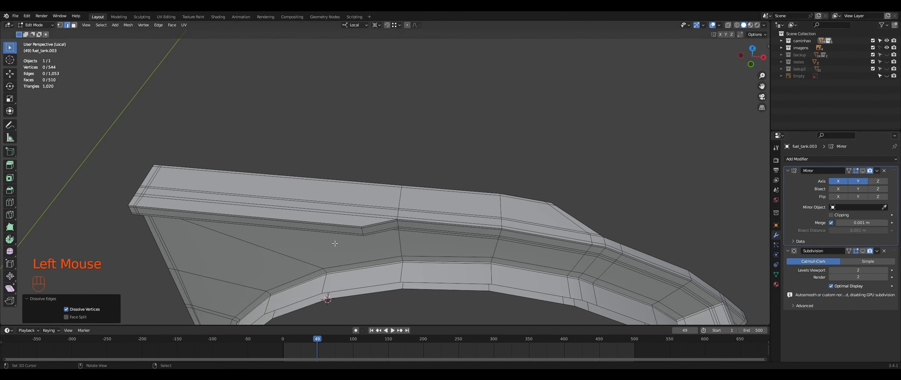
middle_drag(357, 244, 323, 224)
scroll(354, 227, up, 1)
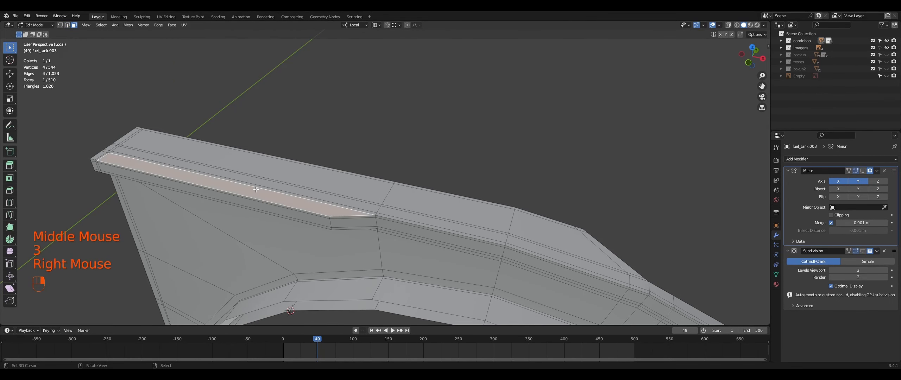
shift+middle_drag(256, 189, 338, 222)
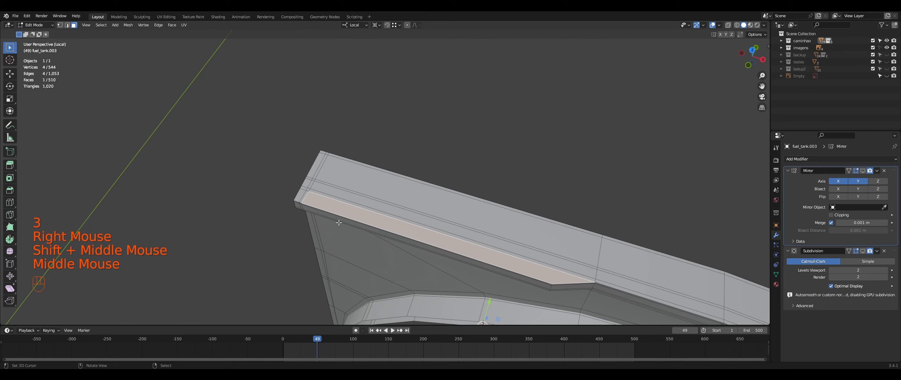
ctrl+right_click(301, 198)
middle_drag(302, 198, 450, 225)
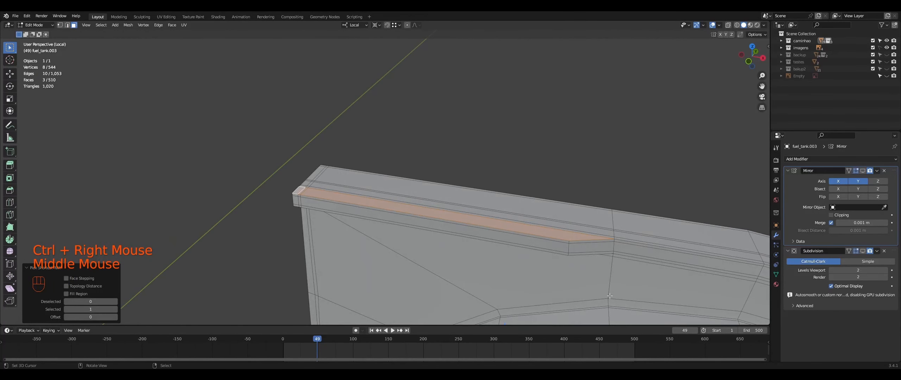
ctrl+right_click(566, 242)
middle_drag(566, 242, 524, 278)
shift+click(600, 272)
shift+middle_drag(525, 278, 498, 188)
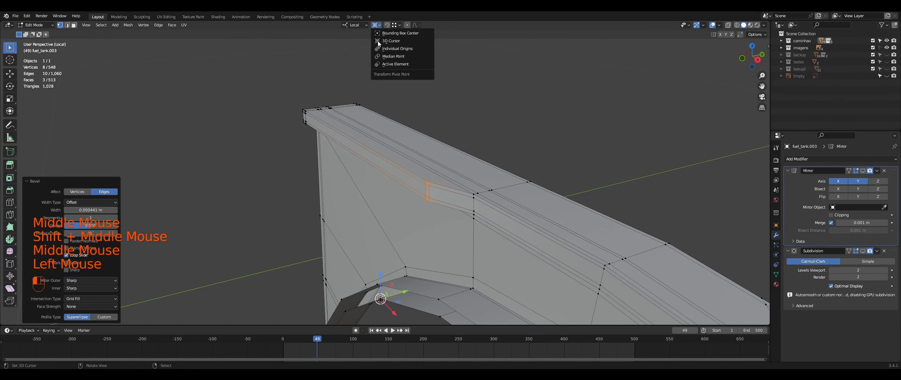
- Set the transform pivot point to Median Point and undo the lip bevel
click(384, 58)
middle_drag(506, 223, 493, 239)
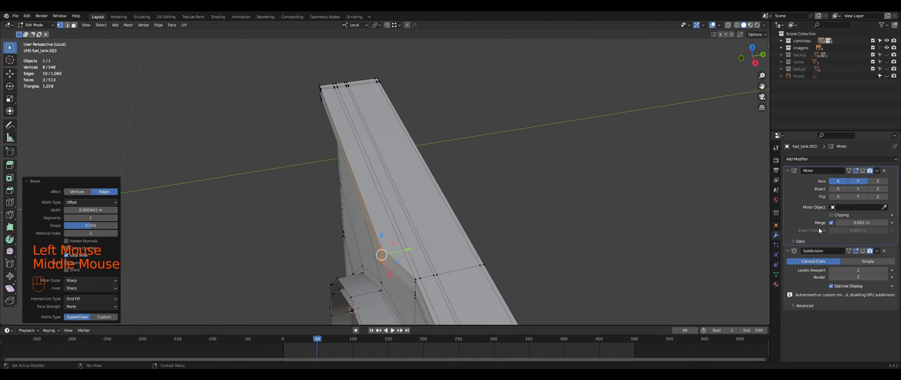
middle_drag(757, 253, 527, 253)
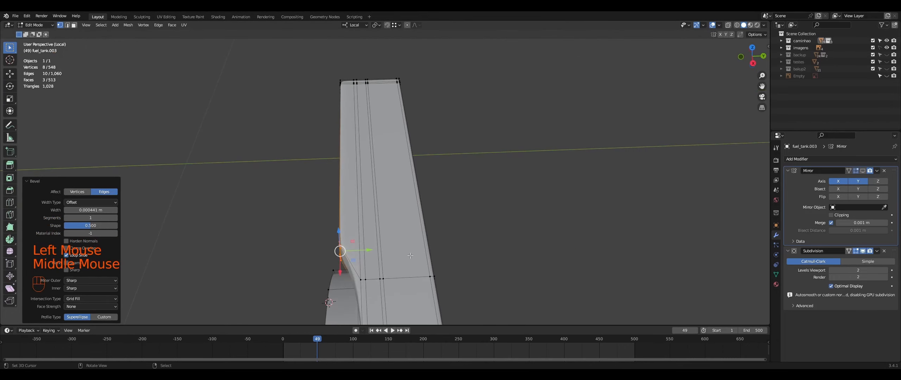
middle_drag(410, 256, 419, 199)
key(ctrl+z)
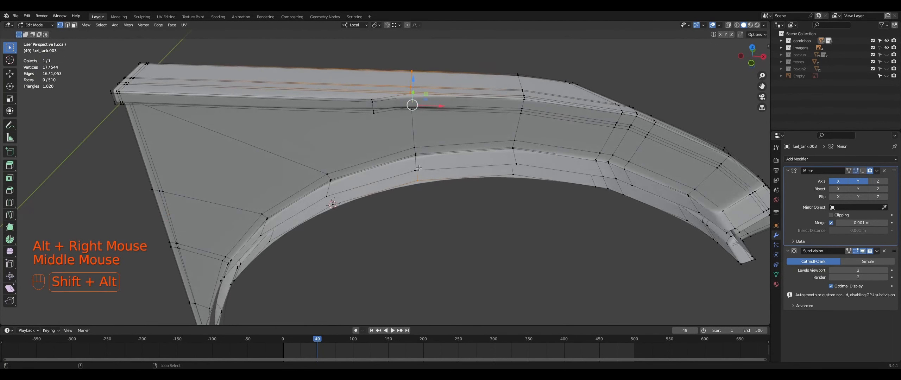
- Bevel the edge loop crossing the upper bar, side panel and arch rim beside the lip's notch, using one segment
mouse_move(418, 169)
middle_down()
mouse_move(413, 147)
mouse_move(408, 182)
mouse_move(422, 141)
mouse_move(417, 125)
mouse_move(452, 158)
middle_up()
key(shift+z)
key(shift+z)
key(shift+z)
key(shift+z)
key(shift+z)
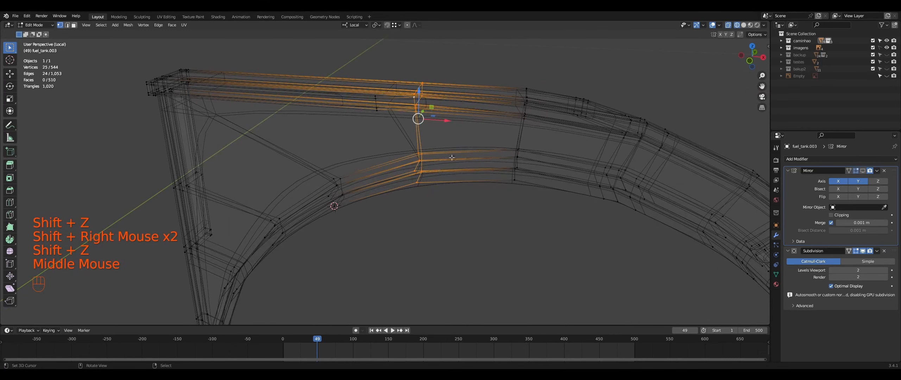
click(862, 251)
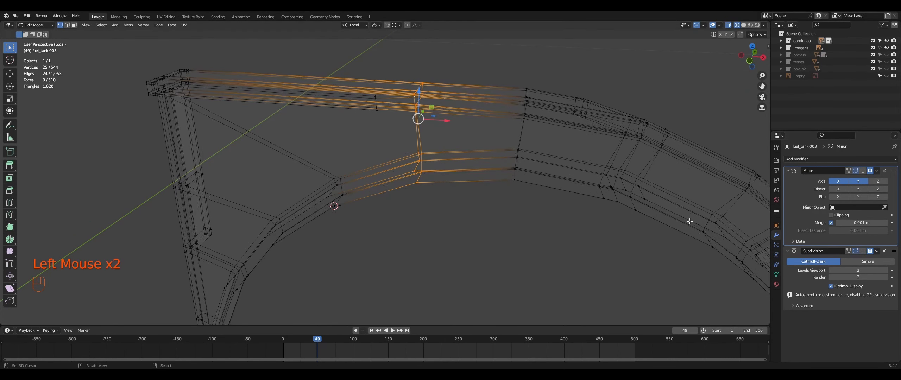
key(shift+z)
middle_drag(412, 123, 385, 162)
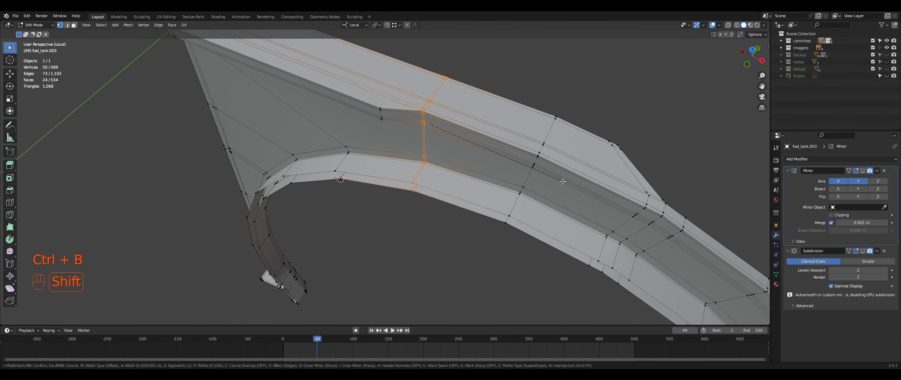
- Turn the viewport subdivision back on and check the bevelled loop in Object Mode
key(Tab)
middle_drag(546, 175, 589, 194)
key(Tab)
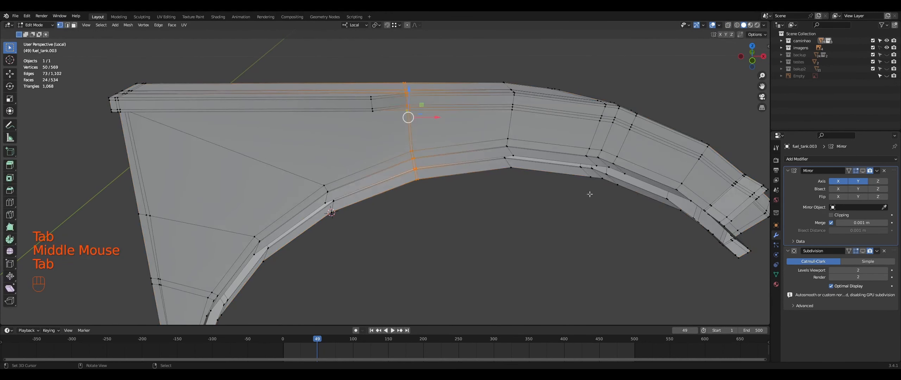
click(863, 251)
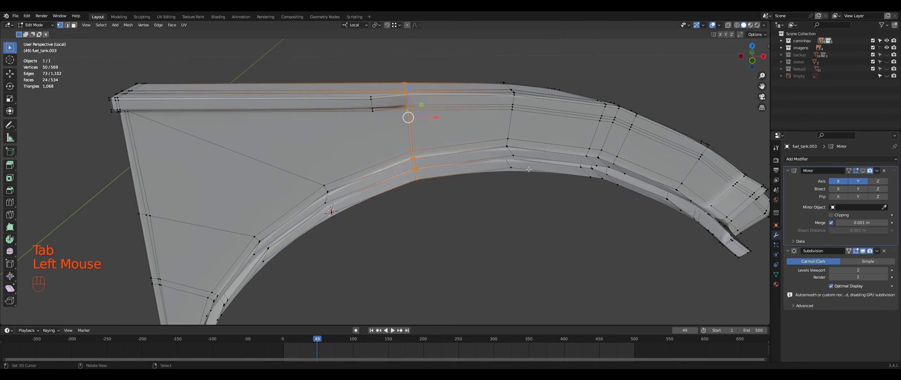
key(Tab)
middle_drag(486, 169, 516, 181)
key(Tab)
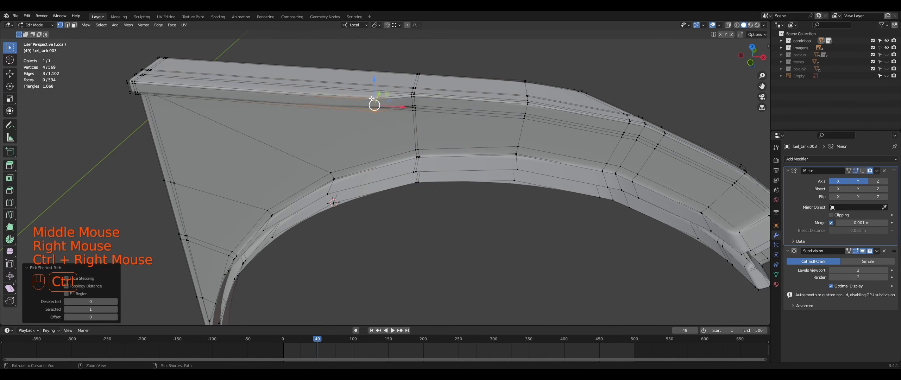
- Bevel the selected edge chain along the lip's underside at the notch and check the smoothed result
middle_drag(372, 99, 415, 138)
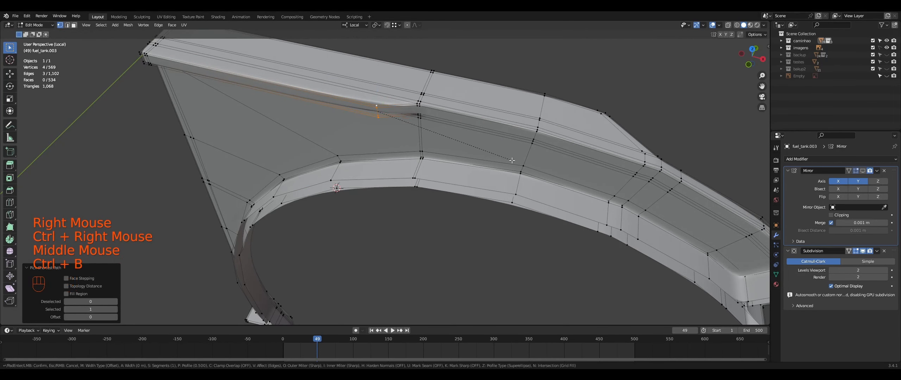
key(Tab)
middle_drag(524, 165, 434, 154)
key(Tab)
- Examine in wireframe the vertices and edge paths where the bevelled loop meets the arch rim
scroll(466, 151, up, 1)
scroll(421, 151, up, 1)
scroll(421, 151, down, 1)
scroll(422, 151, up, 2)
scroll(436, 154, up, 1)
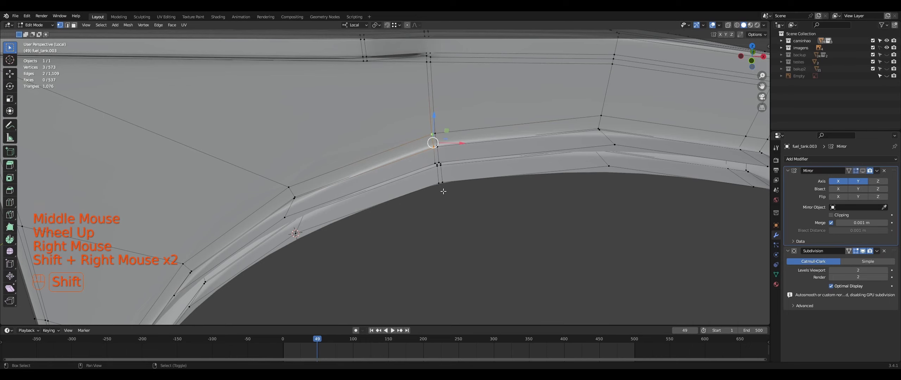
middle_drag(443, 191, 332, 176)
scroll(433, 199, up, 2)
key(shift+z)
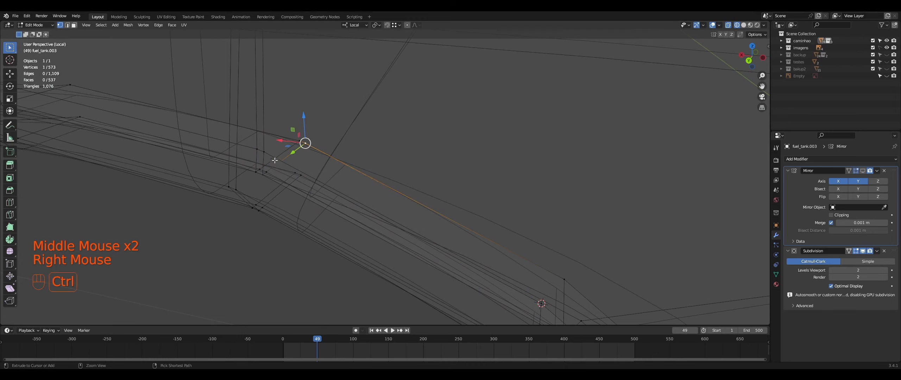
ctrl+right_click(264, 152)
middle_drag(266, 154, 276, 149)
shift+right_click(297, 183)
middle_drag(295, 182, 360, 175)
ctrl+right_click(281, 177)
key(shift+z)
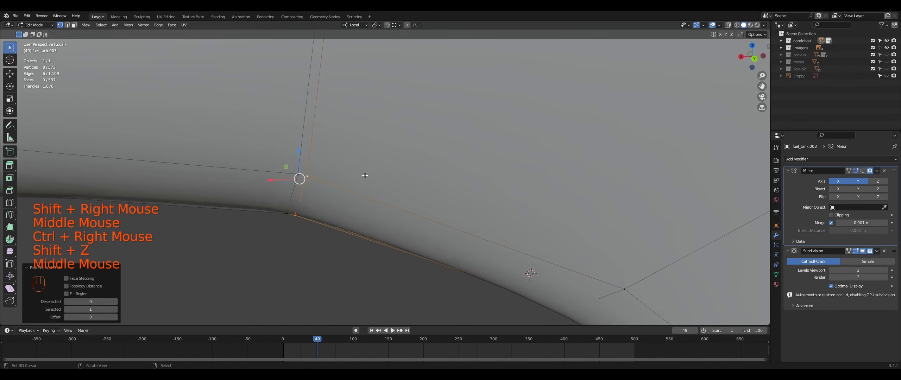
- Merge all the bracket's vertices by distance, using 0.0001 m
key(a)
click(314, 205)
scroll(322, 219, down, 3)
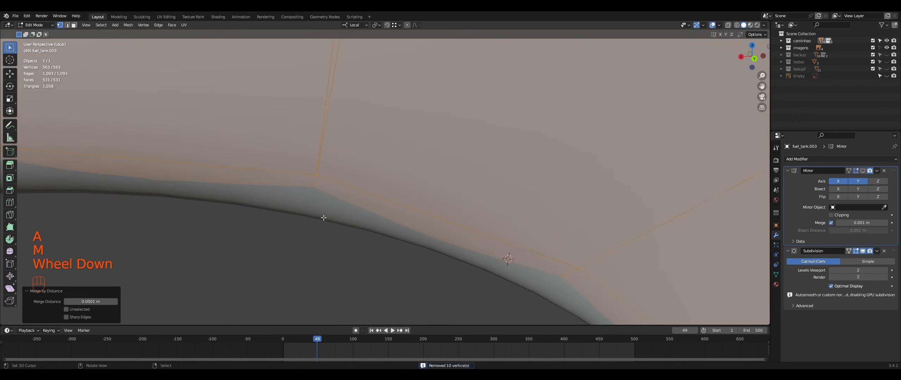
- Inspect the merged bracket's lip and arch rim in Object Mode and in Edit Mode with face selection
key(Tab)
scroll(322, 219, down, 1)
middle_drag(322, 219, 433, 226)
key(Tab)
key(Tab)
middle_drag(433, 226, 351, 160)
key(Tab)
scroll(406, 235, up, 3)
key(3)
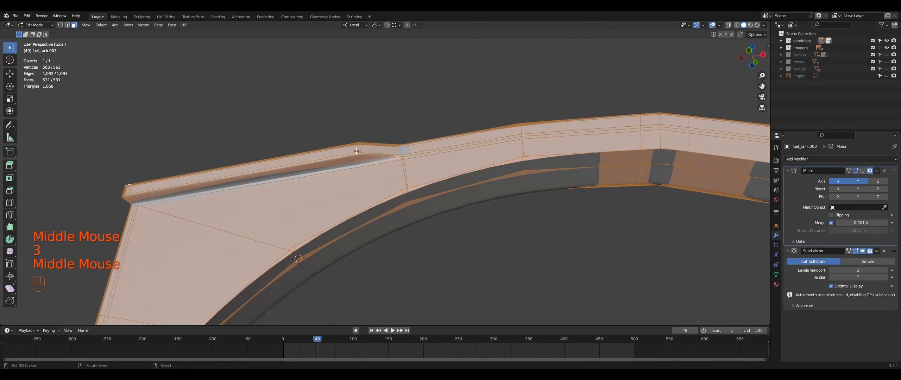
- Delete the two long narrow faces along the lip's underside beside the notch, with the edit-mode subdivision preview switched off
right_click(351, 161)
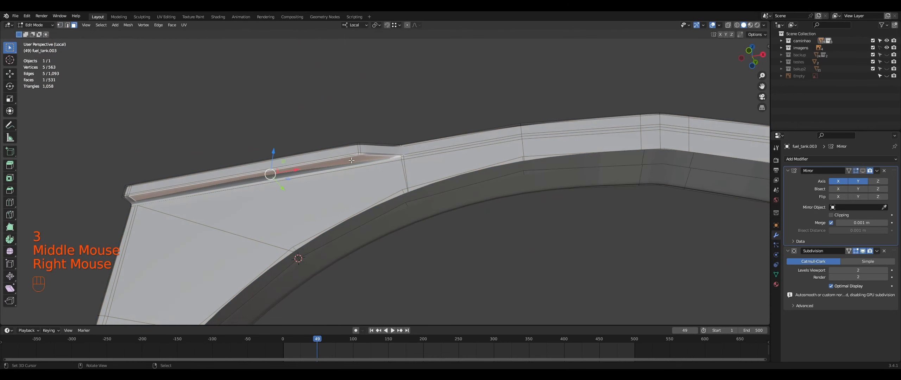
click(862, 254)
middle_drag(384, 27, 431, 118)
middle_drag(431, 118, 394, 110)
shift+right_click(396, 136)
click(376, 77)
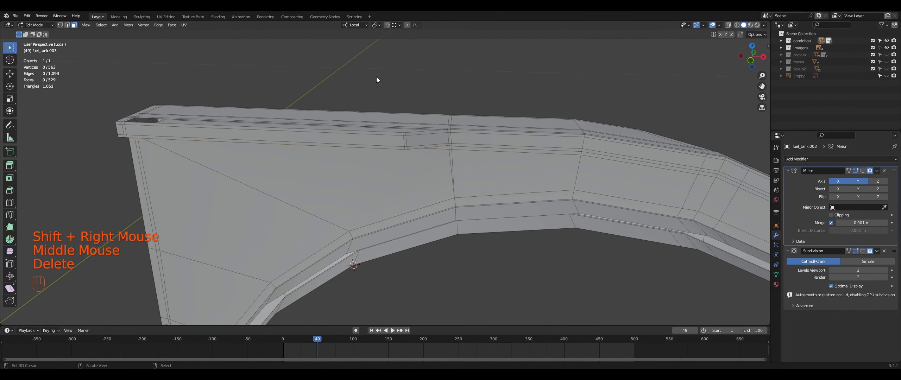
- Add an edge loop across the lip, starting from the open gap left by the deleted faces
middle_drag(376, 78, 408, 149)
scroll(408, 150, up, 2)
middle_drag(408, 150, 446, 106)
scroll(413, 143, up, 1)
right_click(422, 126)
scroll(446, 107, down, 1)
middle_drag(447, 106, 473, 119)
scroll(456, 113, down, 1)
middle_drag(465, 121, 510, 147)
middle_drag(510, 146, 402, 164)
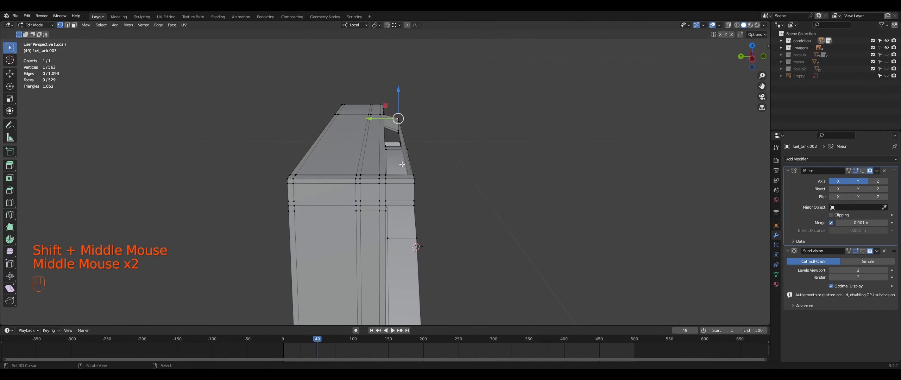
click(416, 182)
middle_drag(416, 182, 417, 208)
right_click(417, 258)
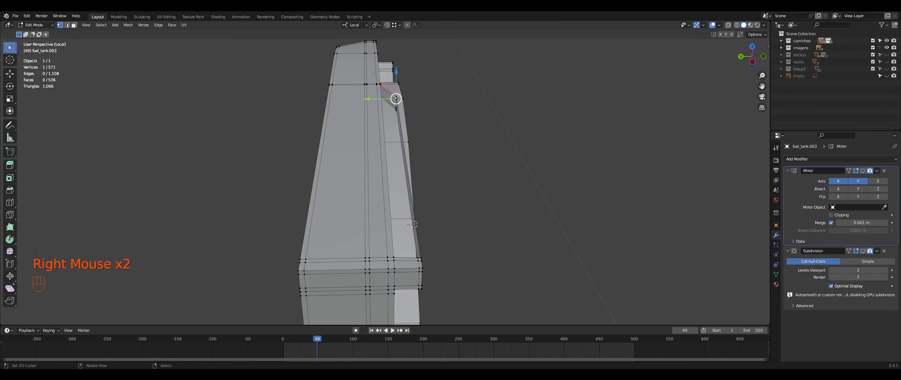
- Fill the first two faces of the long gap along the lip from its boundary vertices
middle_drag(397, 115, 405, 162)
scroll(399, 116, down, 2)
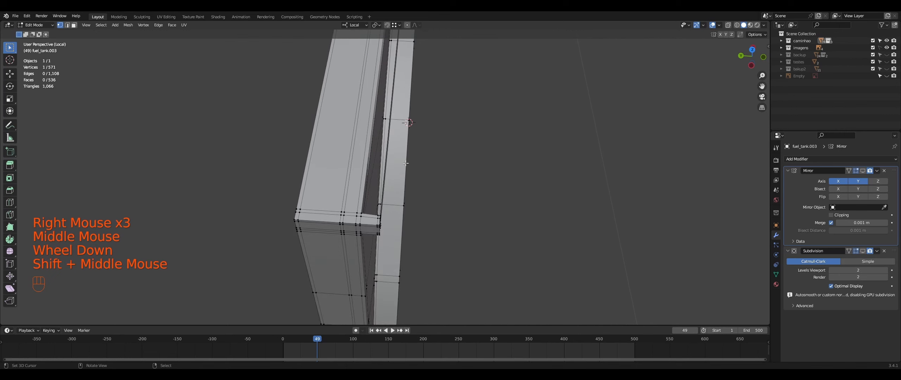
ctrl+right_click(377, 216)
key(f)
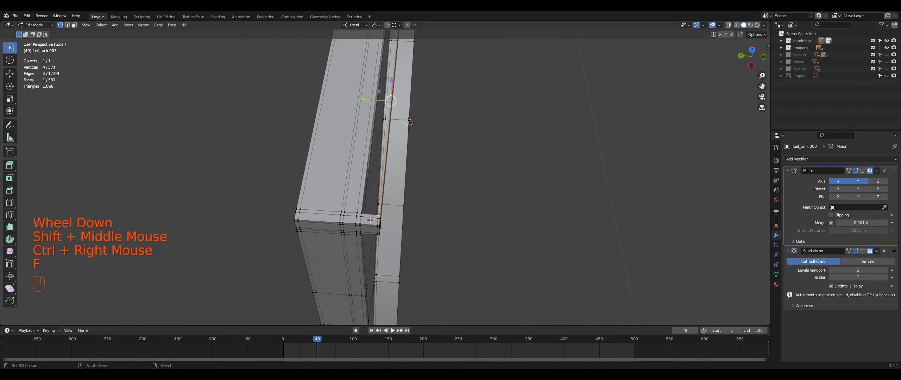
shift+middle_drag(392, 165, 399, 244)
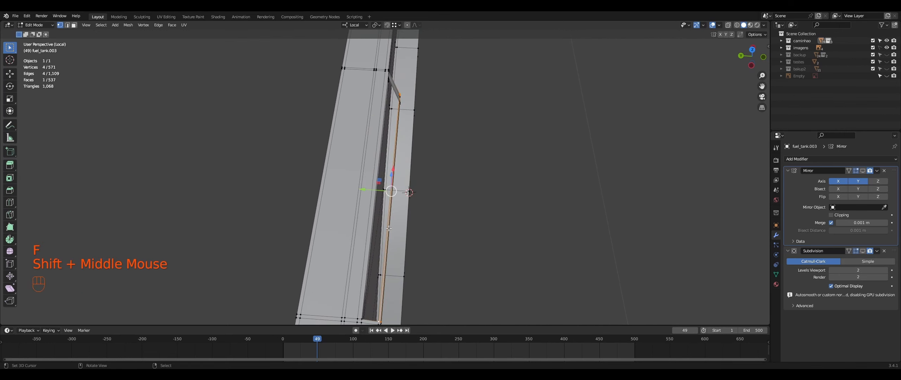
key(f)
- Close the remaining part of the lip's gap with two more faces built from its boundary edges
mouse_move(388, 219)
middle_down()
mouse_move(371, 216)
mouse_move(397, 209)
middle_up()
scroll(321, 124, up, 1)
middle_drag(320, 124, 323, 176)
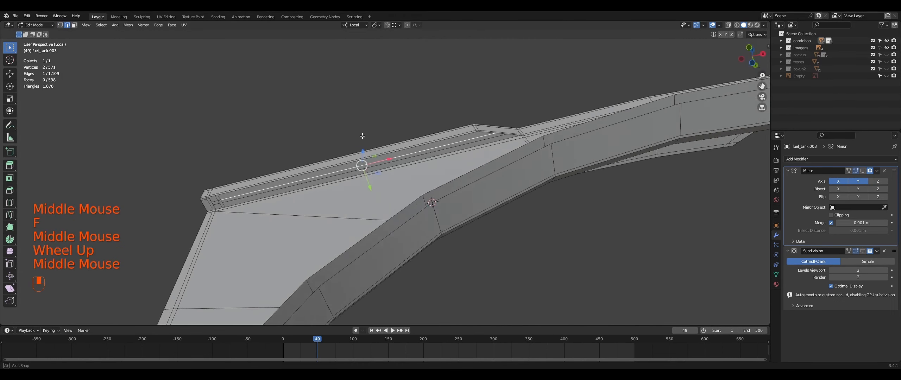
scroll(324, 176, up, 2)
right_click(319, 157)
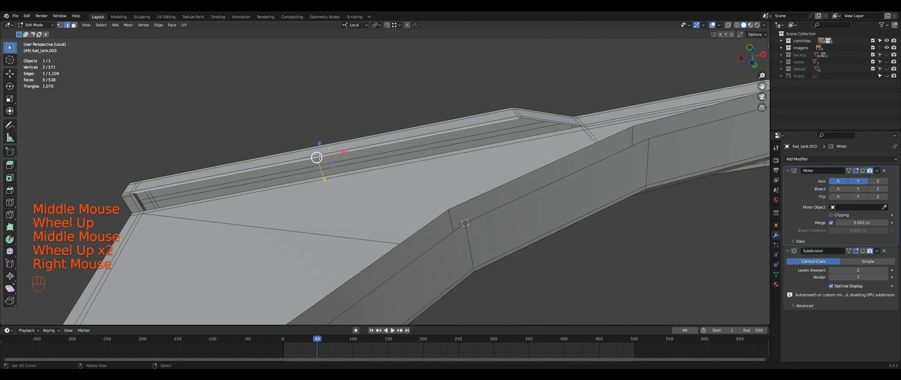
key(f)
key(f)
key(Tab)
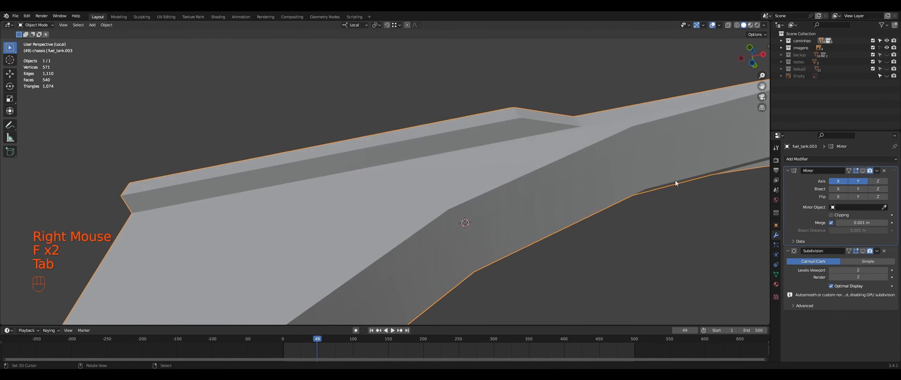
- Recalculate the normals of the whole bracket and check the subdivided lip around the notch
click(863, 250)
middle_drag(577, 190, 536, 170)
key(Tab)
key(a)
key(shift+n)
key(Tab)
key(Tab)
middle_drag(536, 170, 399, 172)
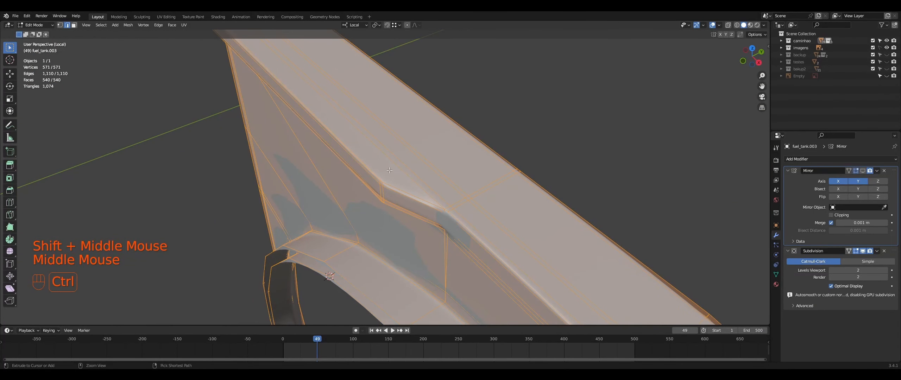
- Insert an edge loop across the lip beside the notch and check the smoothed shape
key(ctrl+r)
click(388, 169)
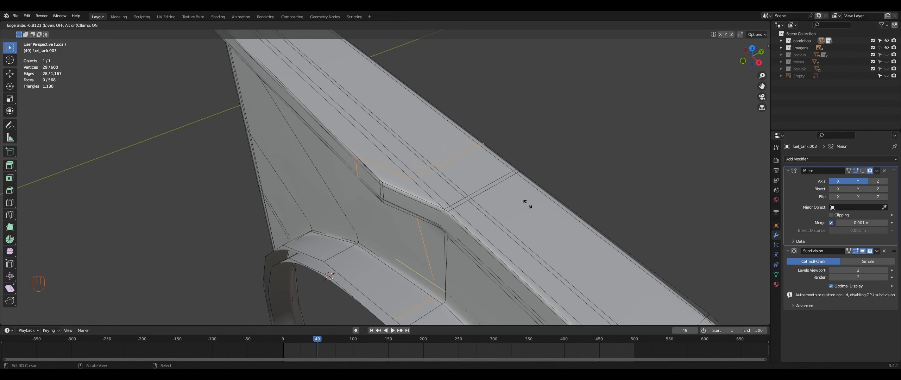
click(537, 209)
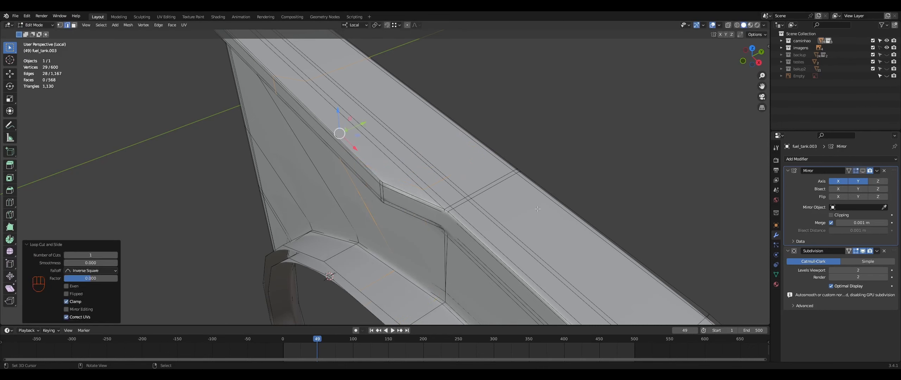
scroll(537, 209, down, 1)
middle_drag(537, 209, 592, 219)
- Undo the lip's face deletion, refilled faces and loop cuts, restoring the merged bracket mesh
key(ctrl+z)
key(ctrl+z)
key(ctrl+z)
key(ctrl+z)
key(ctrl+z)
key(ctrl+z)
key(ctrl+z)
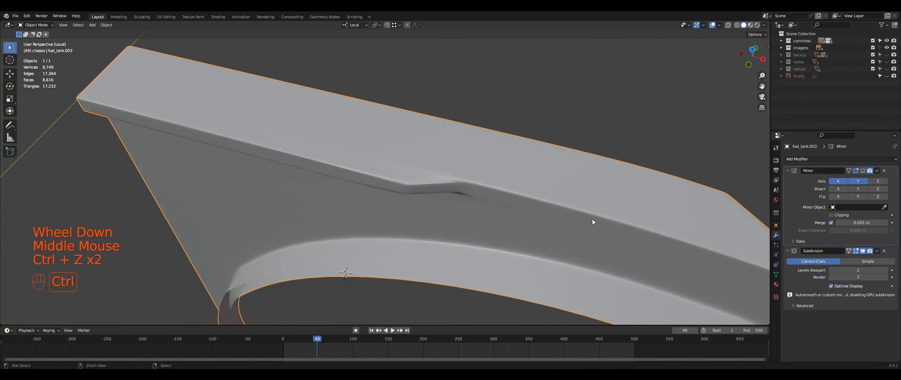
key(ctrl+z)
key(ctrl+z)
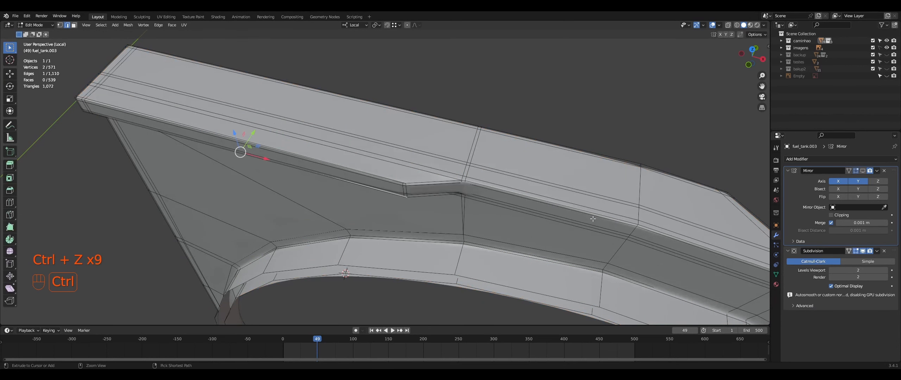
key(ctrl+z)
key(ctrl+z)
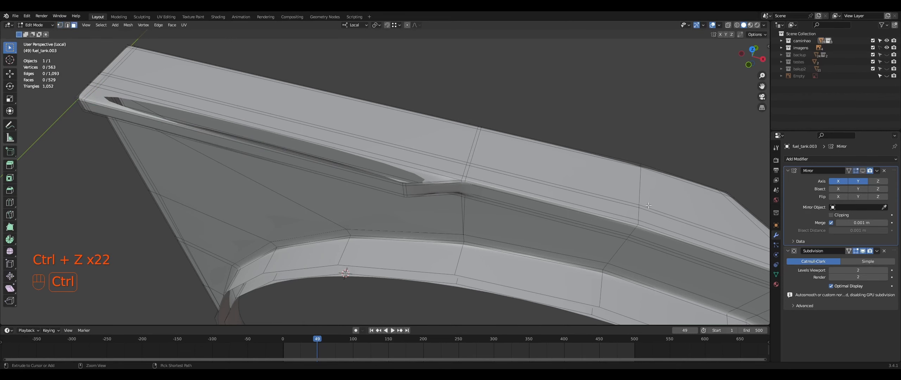
key(ctrl+z)
middle_drag(648, 205, 556, 187)
key(ctrl+z)
key(ctrl+z)
key(ctrl+z)
key(ctrl+z)
key(ctrl+z)
key(ctrl+z)
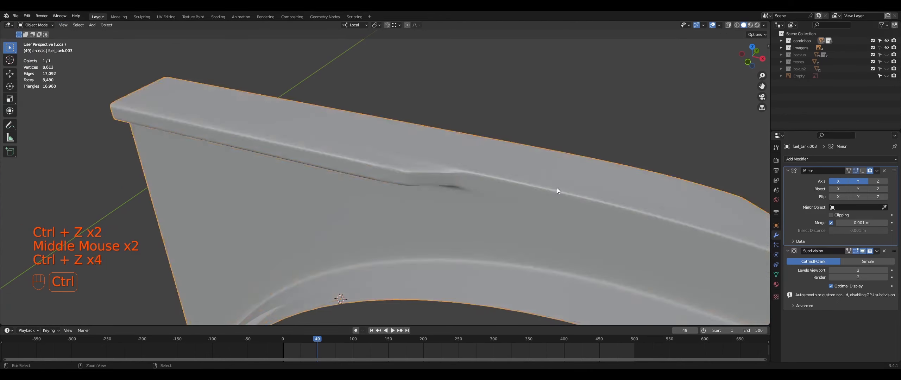
key(ctrl+z)
key(ctrl+z)
key(ctrl+z)
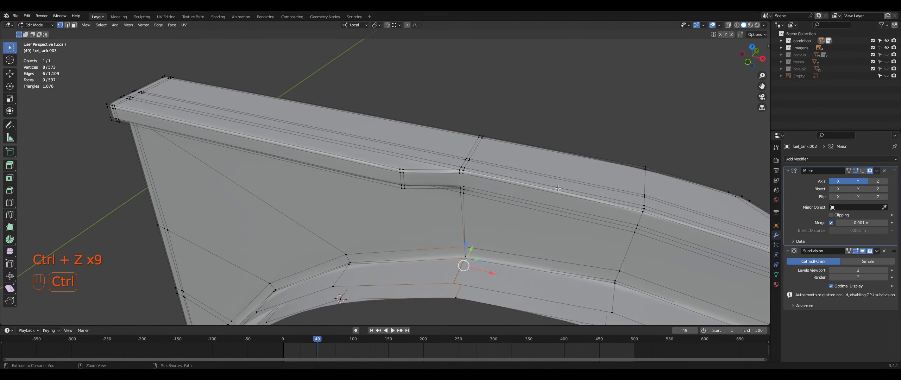
middle_drag(557, 188, 456, 187)
key(ctrl+shift+z)
key(ctrl+shift+z)
- Examine the bracket's notch, lip and arch from both sides with the subdivision preview off and on
key(Tab)
click(862, 251)
scroll(454, 188, up, 1)
right_click(453, 199)
scroll(519, 184, down, 1)
scroll(526, 197, down, 1)
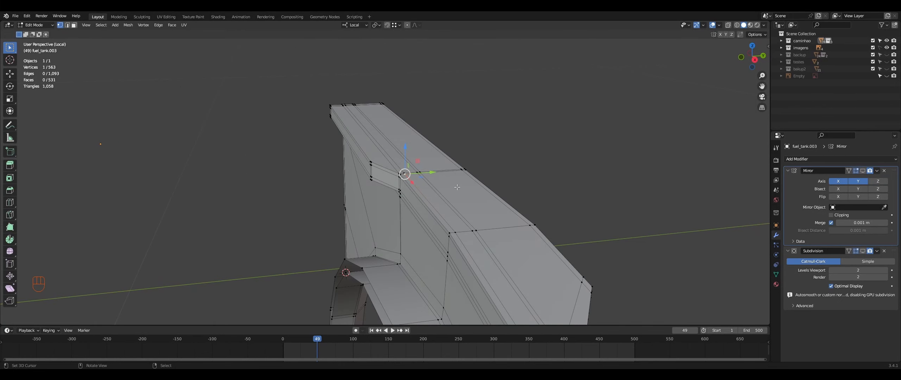
scroll(457, 187, down, 2)
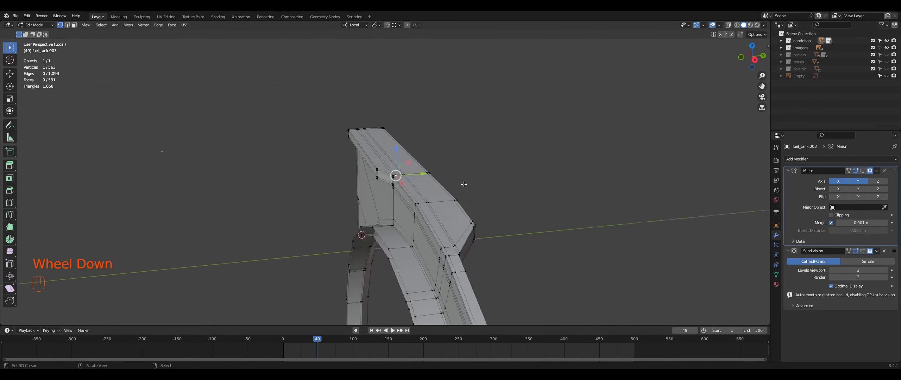
middle_drag(457, 187, 397, 193)
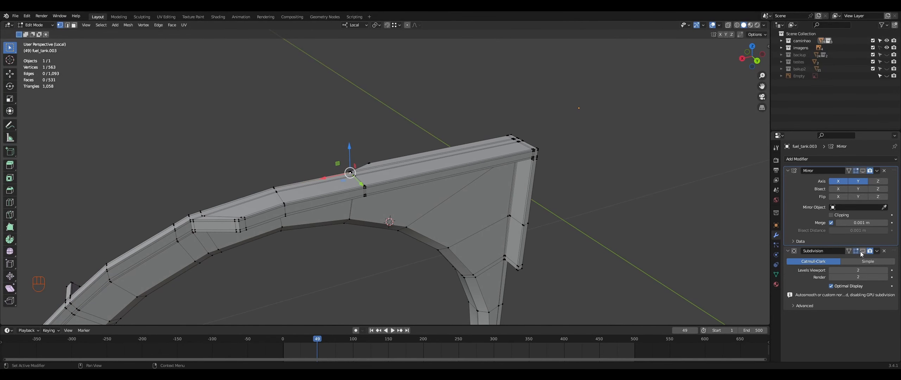
click(862, 250)
mouse_move(517, 230)
middle_down()
mouse_move(508, 240)
mouse_move(524, 226)
mouse_move(505, 230)
mouse_move(605, 228)
mouse_move(510, 220)
middle_up()
key(Tab)
key(Tab)
scroll(510, 220, up, 1)
middle_drag(510, 220, 486, 220)
middle_drag(486, 219, 440, 166)
scroll(423, 228, up, 2)
- Slide the edge chain at the notch's lip-side corner onto the neighbouring edges and merge all vertices by distance
ctrl+right_click(405, 180)
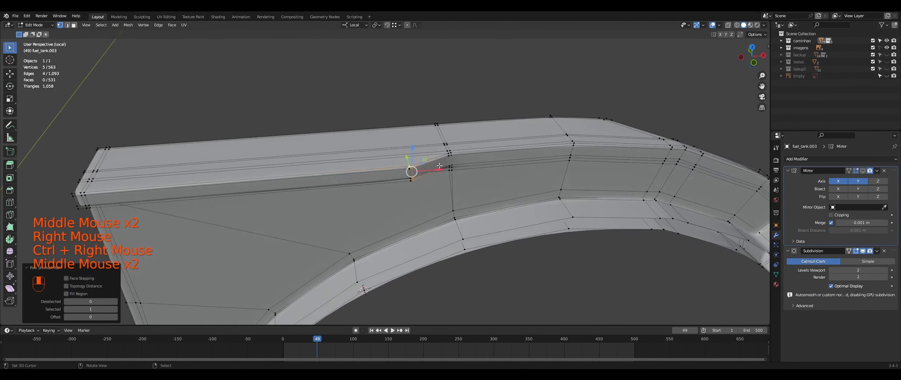
shift+right_click(442, 171)
key(g)
key(g)
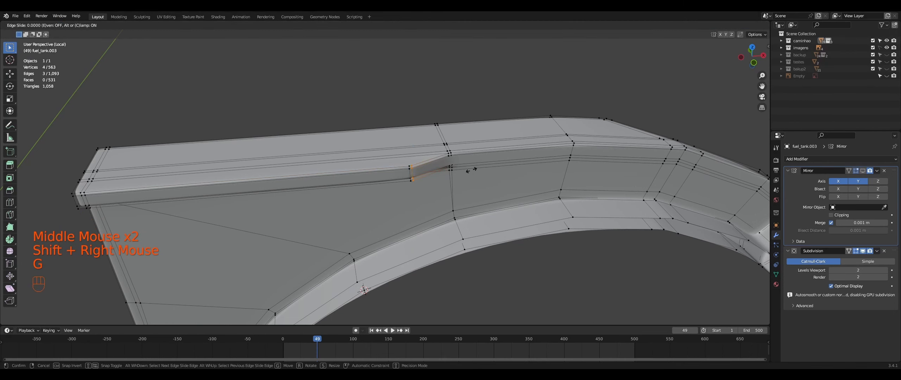
click(376, 196)
scroll(357, 199, up, 2)
middle_drag(357, 198, 349, 163)
key(ctrl+z)
key(g)
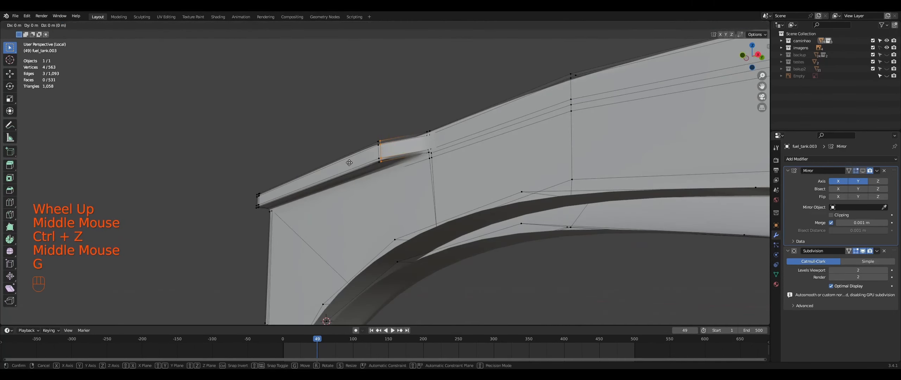
click(269, 164)
key(a)
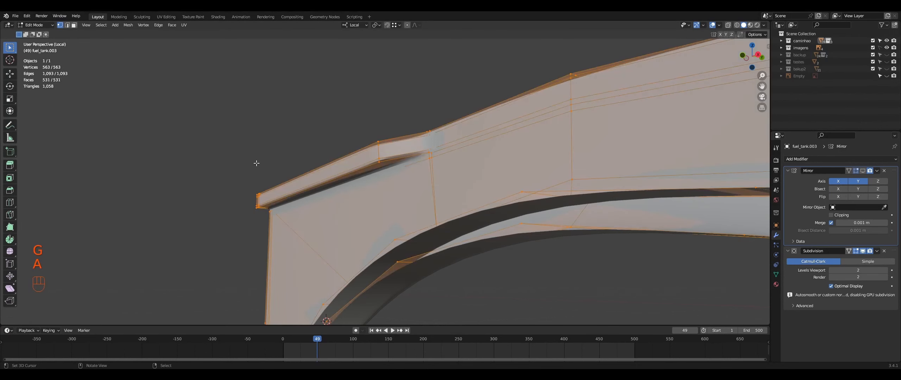
key(m)
click(256, 163)
- Select the edge loop running around the bracket at the notch's arch-side end and slide it onto the adjacent loop
middle_drag(256, 163, 495, 178)
alt+right_click(463, 154)
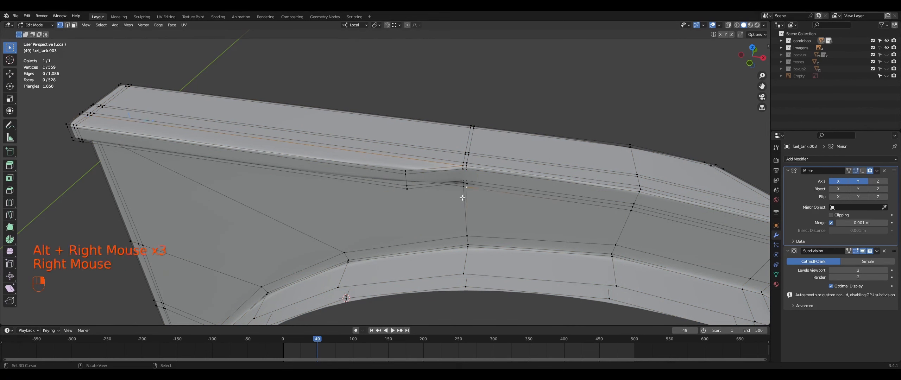
ctrl+right_click(462, 164)
ctrl+right_click(463, 168)
middle_drag(463, 168, 594, 116)
middle_drag(548, 141, 574, 109)
ctrl+right_click(311, 179)
middle_drag(311, 178, 326, 155)
middle_drag(493, 176, 491, 198)
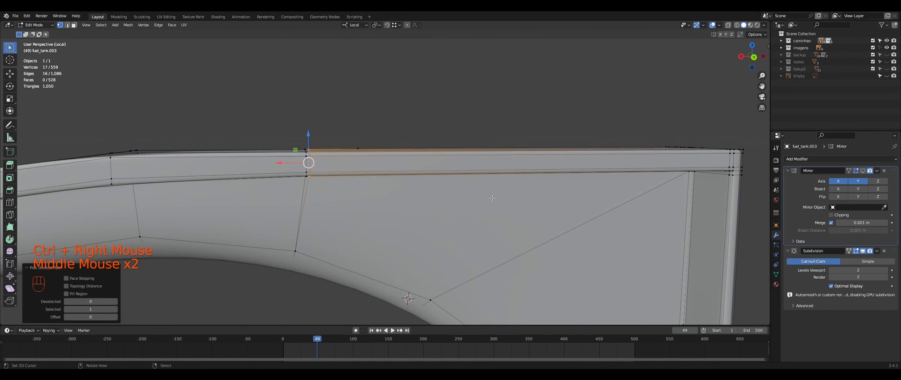
key(g)
key(g)
click(90, 214)
middle_drag(246, 225, 381, 233)
key(g)
key(g)
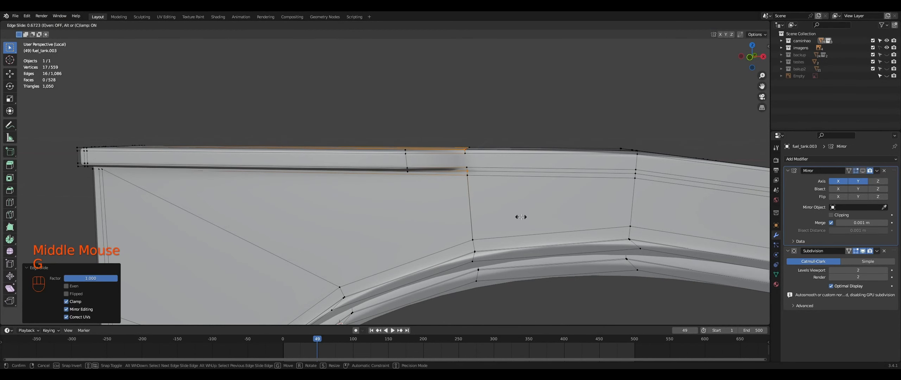
click(520, 217)
- Merge all the bracket's vertices by distance and check the smoothed notch in Object Mode
key(a)
key(m)
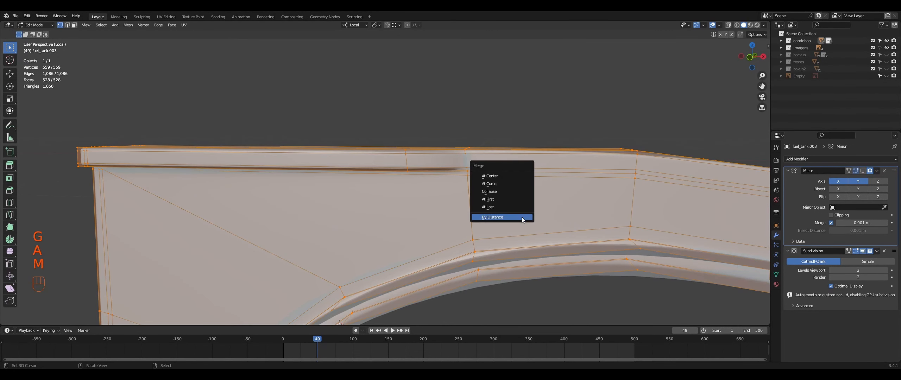
click(521, 216)
key(Tab)
mouse_move(520, 217)
middle_down()
mouse_move(534, 268)
mouse_move(530, 253)
mouse_move(507, 245)
mouse_move(509, 223)
middle_up()
key(Tab)
- Add supporting edge loops close to both sides of the notch's end loop, the arch-side one at factor 0.924
scroll(531, 253, down, 1)
key(ctrl+e)
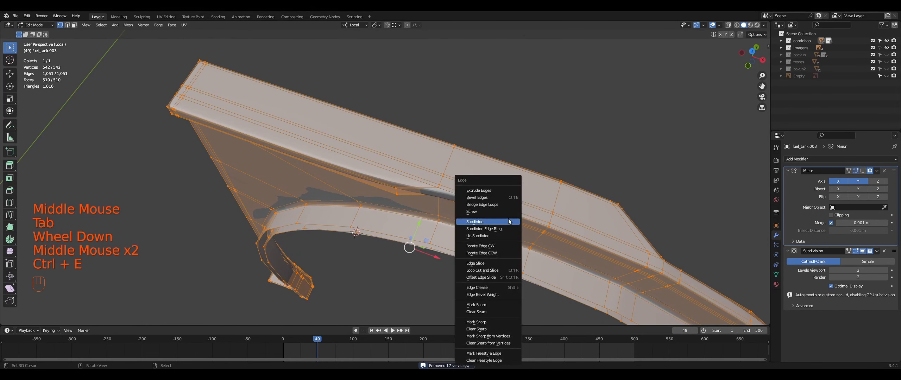
key(ctrl+r)
click(516, 198)
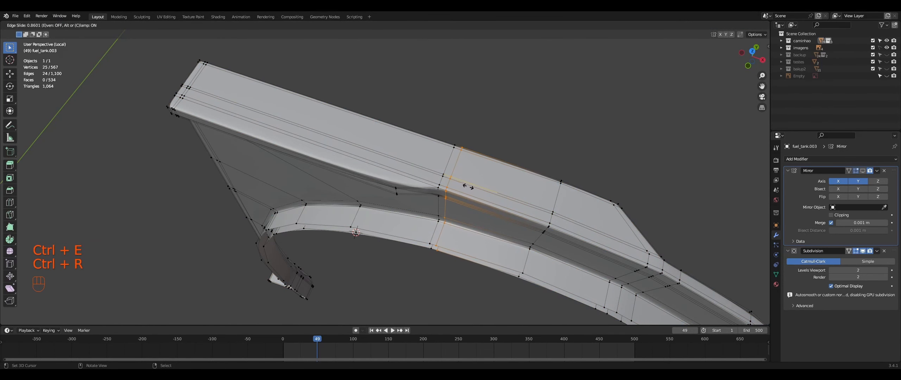
click(464, 185)
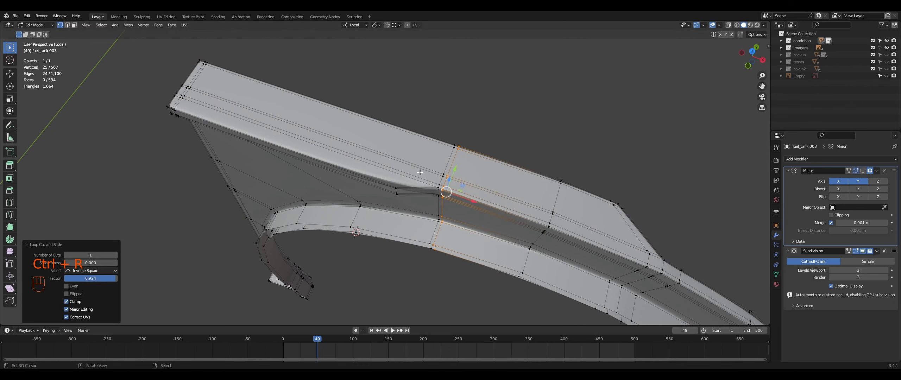
click(382, 144)
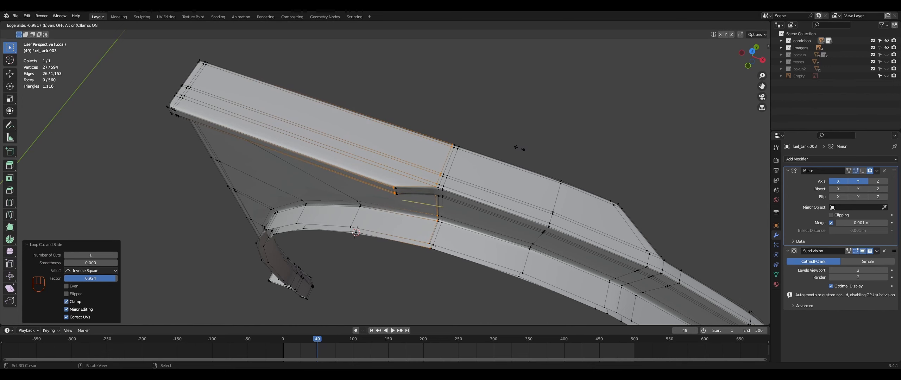
- Inspect the smoothed notch and its new supporting loops in Object Mode and Edit Mode
scroll(515, 148, up, 2)
middle_drag(515, 148, 447, 229)
key(Tab)
key(Tab)
key(Tab)
scroll(508, 106, down, 1)
key(Tab)
- Select the vertex path crossing the arch rim below the notch
right_click(458, 255)
ctrl+right_click(457, 232)
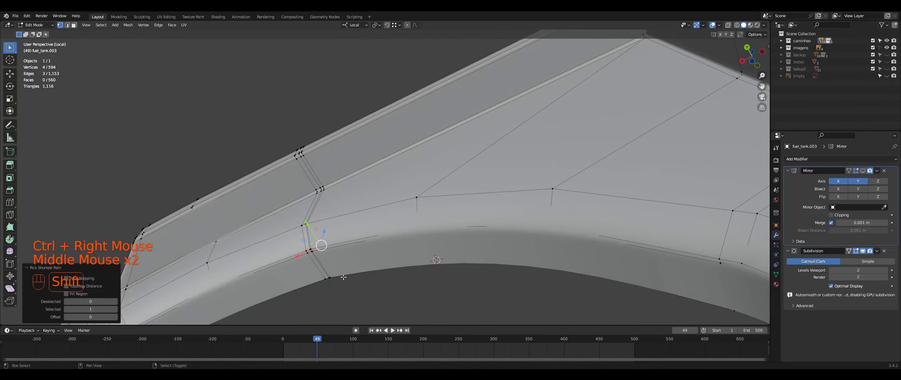
- Edge-slide the short edge strip across the arch's inner rim fully onto the neighbouring edges and merge the mesh by distance at 0.0001 m
shift+right_click(330, 277)
middle_drag(329, 278, 437, 220)
ctrl+right_click(309, 213)
key(g)
key(g)
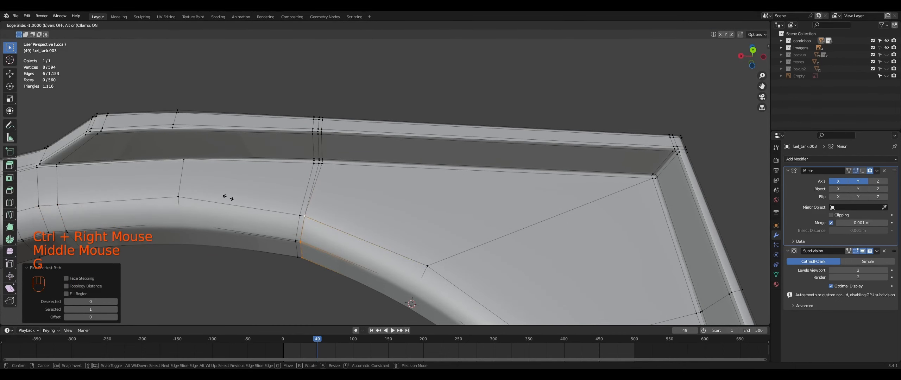
click(228, 197)
key(a)
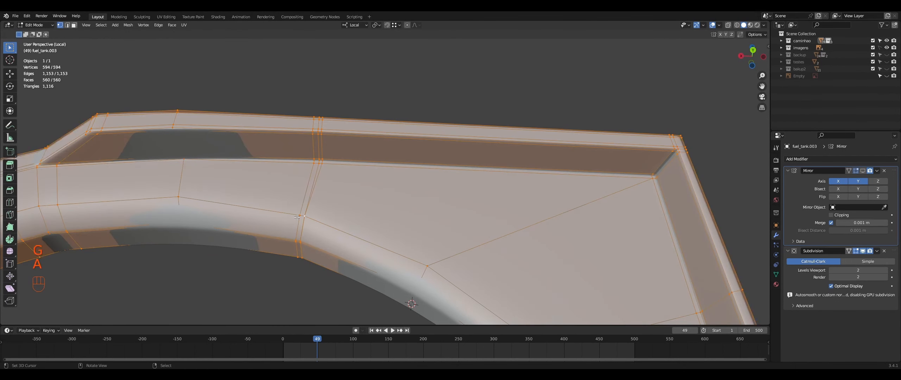
key(m)
click(297, 218)
middle_drag(297, 217, 482, 246)
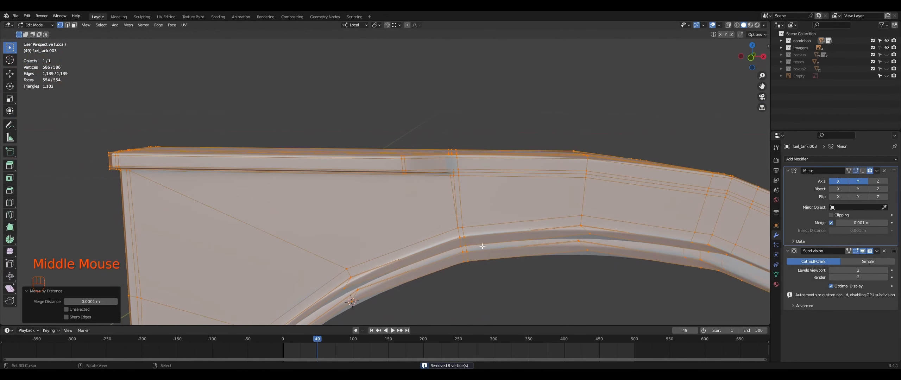
right_click(457, 230)
ctrl+right_click(467, 268)
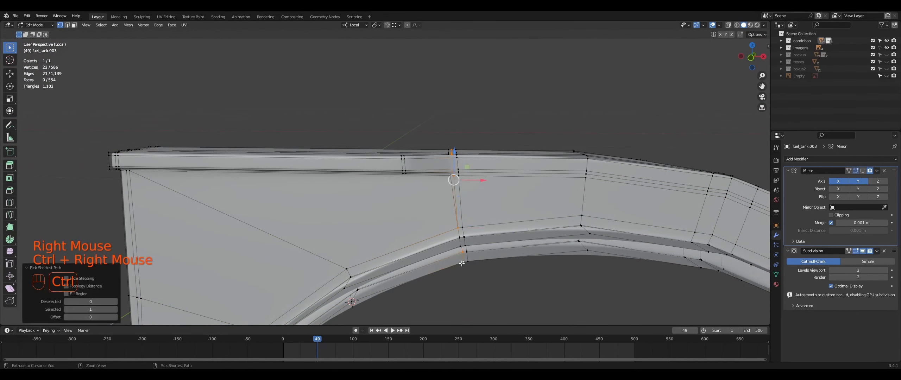
right_click(466, 262)
ctrl+right_click(519, 230)
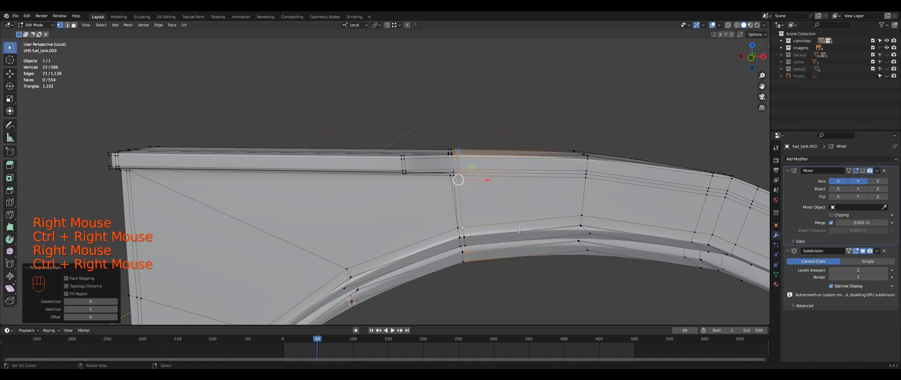
- Select the matching short edge paths on the opposite side of the arch's rim and edge-slide them fully onto the neighbouring edges
right_click(464, 229)
ctrl+right_click(465, 229)
key(shift+z)
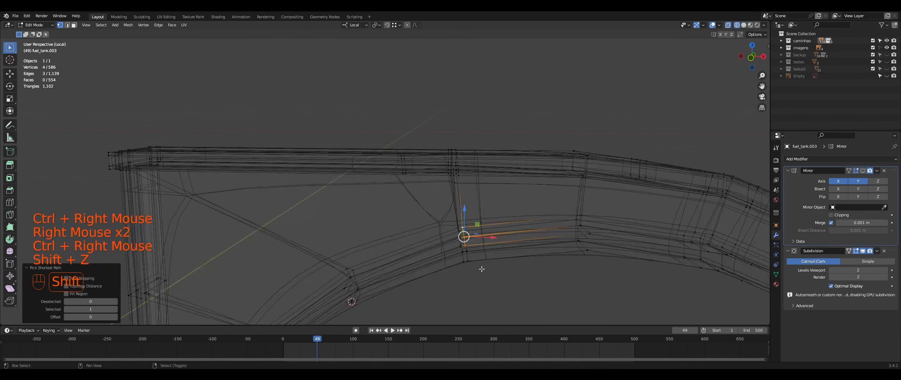
shift+right_click(465, 246)
middle_drag(465, 247, 486, 239)
ctrl+right_click(440, 255)
key(ctrl+z)
ctrl+right_click(463, 252)
key(shift+z)
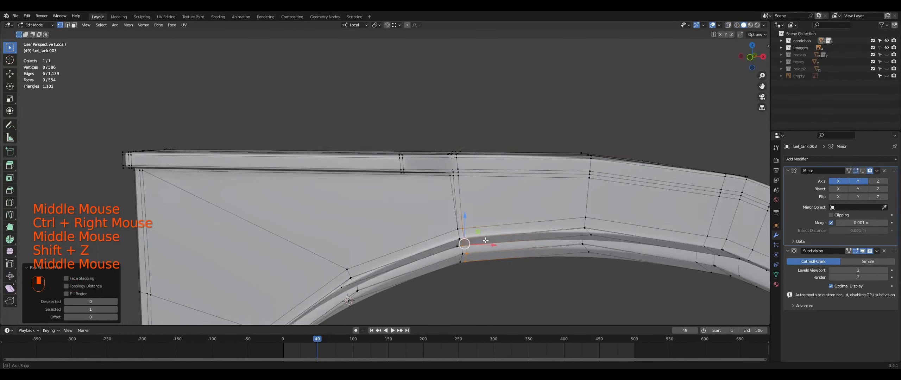
key(g)
key(g)
click(354, 250)
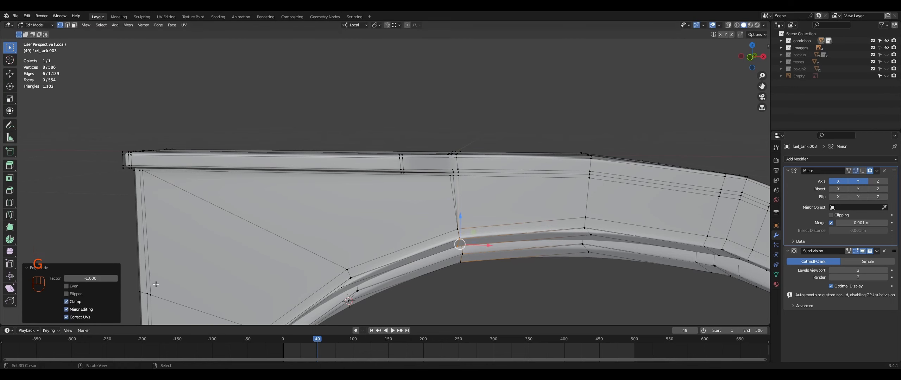
- Merge all of the mesh's vertices by distance at 0.0001 m and save the file
key(a)
key(m)
click(367, 229)
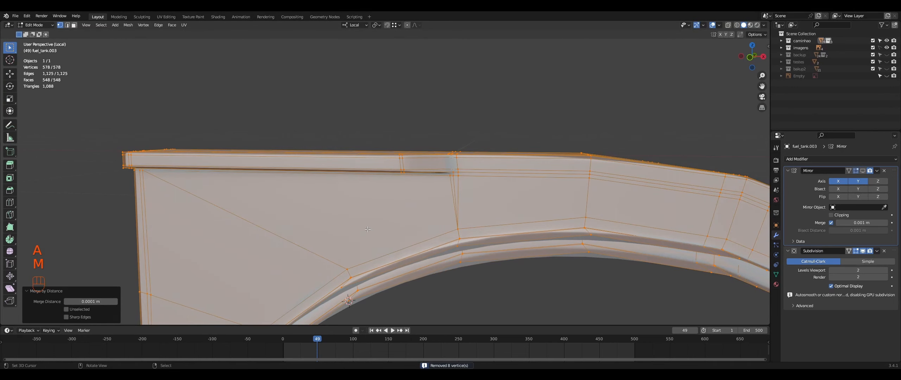
key(Tab)
middle_drag(413, 221, 371, 238)
scroll(458, 214, down, 2)
key(ctrl+s)
- Turn off the Subdivision modifier's viewport display and set the transform pivot point to the 3D Cursor
middle_drag(363, 189, 313, 207)
scroll(384, 196, down, 1)
scroll(532, 215, down, 1)
key(Tab)
scroll(314, 208, down, 1)
middle_drag(380, 211, 343, 219)
click(863, 251)
middle_drag(492, 226, 577, 235)
click(377, 25)
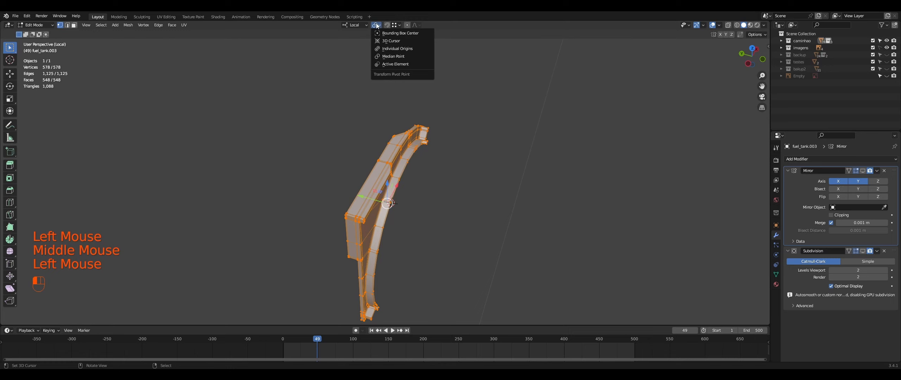
click(380, 41)
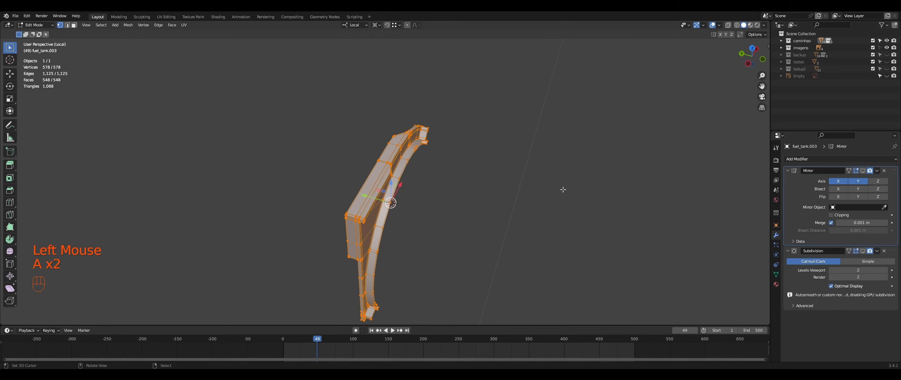
- Recalculate the half bracket's normals, then duplicate its mesh in place and mirror the copy along global Y
key(shift+n)
key(shift+d)
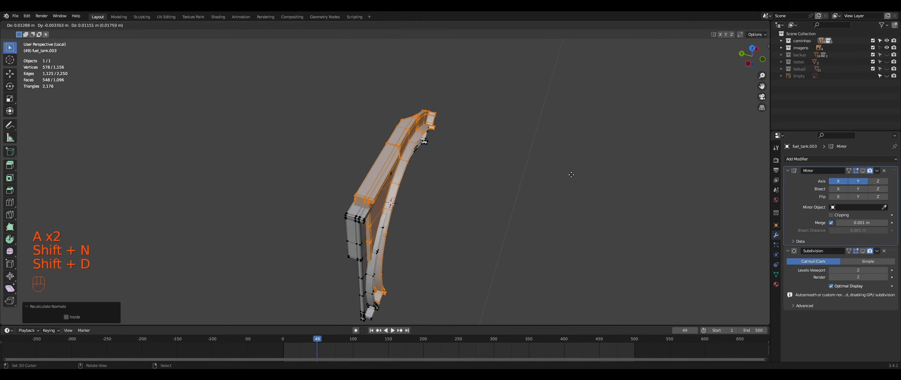
right_click(526, 150)
click(127, 25)
mouse_move(166, 41)
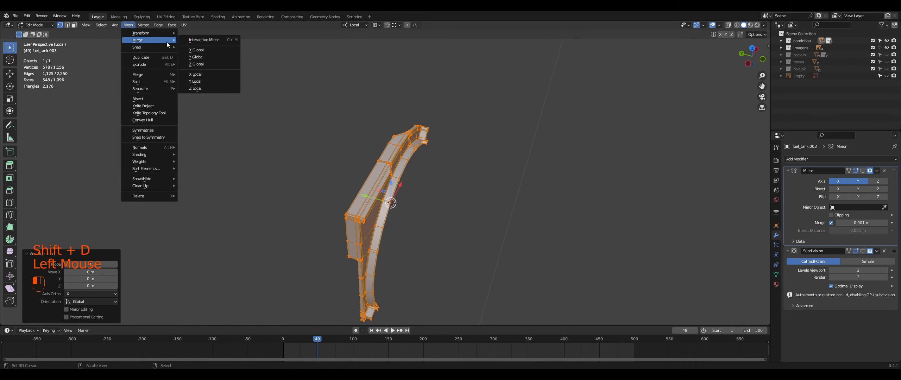
click(196, 57)
- Merge the two bracket halves by distance and recalculate the normals of the whole mesh
middle_drag(352, 159, 410, 157)
key(a)
key(m)
click(410, 157)
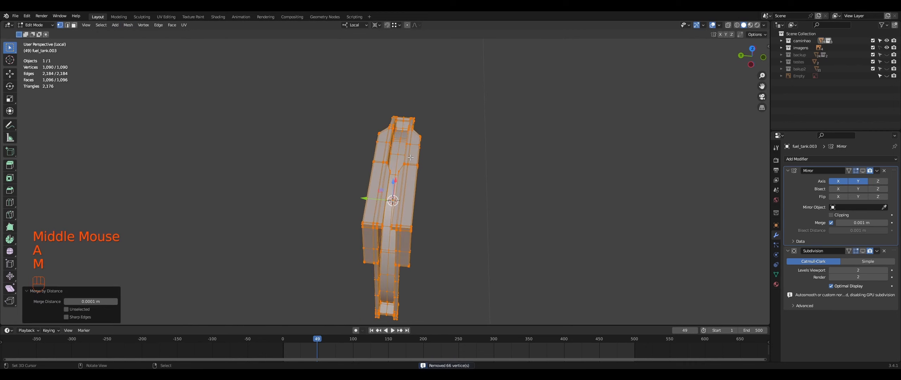
key(shift+n)
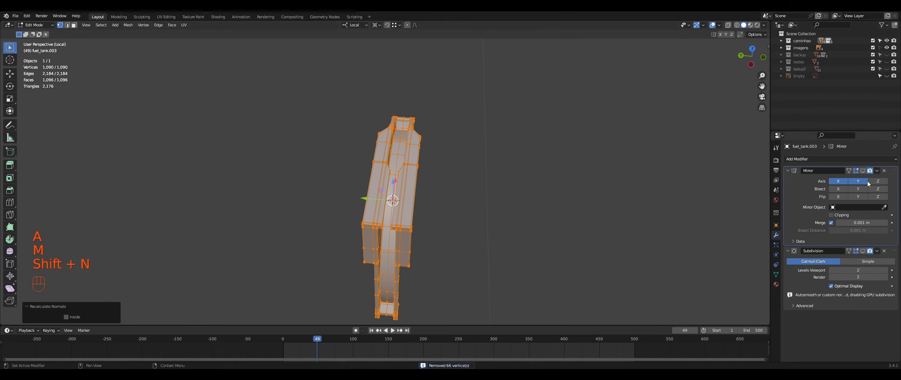
key(Tab)
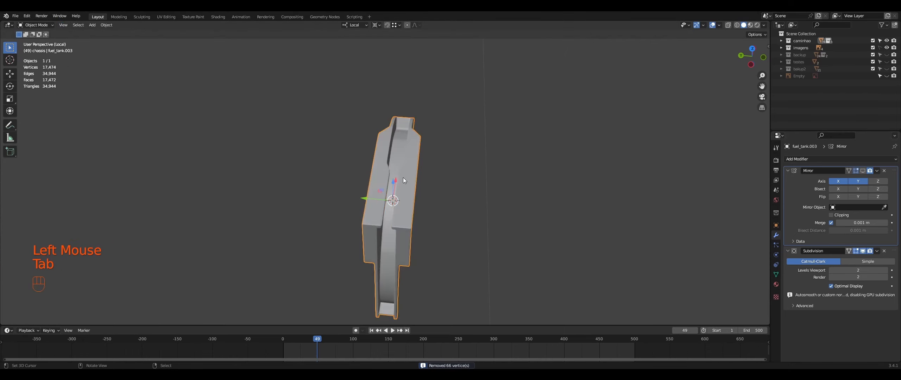
- Inspect the mirrored bracket and undo the duplication, mirroring and merging back to the single half
middle_drag(402, 177, 358, 146)
scroll(412, 141, down, 1)
scroll(416, 93, up, 1)
shift+scroll(397, 128, up, 1)
scroll(459, 93, up, 2)
key(Tab)
key(ctrl+z)
key(ctrl+z)
key(ctrl+z)
key(ctrl+z)
key(ctrl+z)
scroll(458, 124, down, 2)
key(ctrl+z)
key(ctrl+z)
key(ctrl+z)
scroll(350, 163, up, 2)
key(g)
scroll(368, 161, up, 1)
right_click(340, 117)
scroll(347, 123, up, 2)
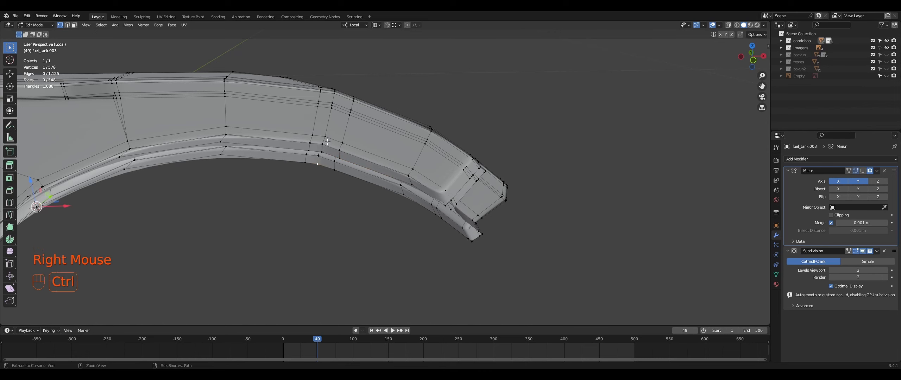
ctrl+right_click(336, 91)
middle_drag(336, 92, 336, 79)
right_click(324, 151)
- Select the short edge paths across the rim near the arch's narrow end and edge-slide them onto the neighbouring edges
middle_drag(324, 151, 455, 171)
right_click(329, 144)
ctrl+right_click(326, 152)
key(shift+z)
shift+right_click(450, 154)
ctrl+right_click(446, 147)
key(shift+z)
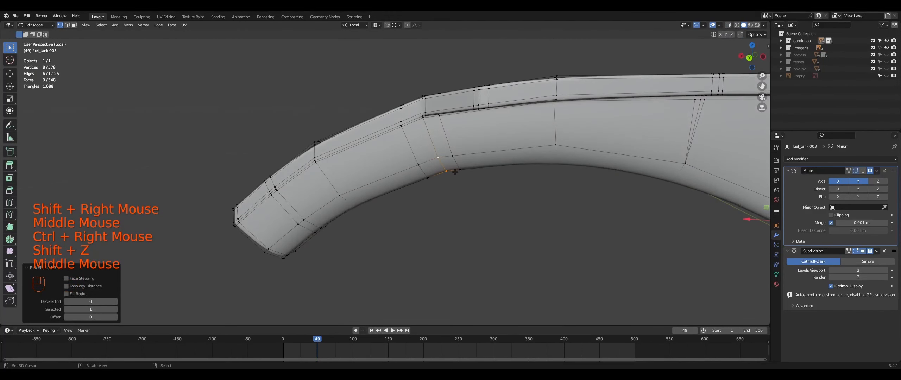
key(g)
key(g)
click(583, 162)
middle_drag(583, 161, 528, 149)
- Merge the half bracket's overlapping vertices by distance, check the smoothed shape in Object Mode and save the file
key(a)
key(m)
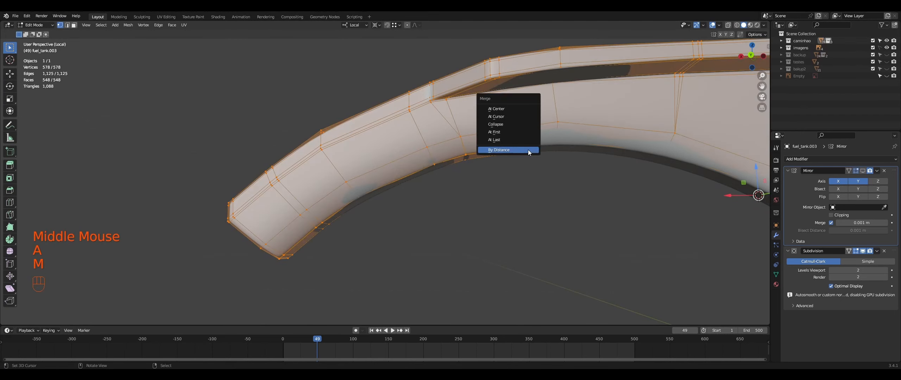
click(529, 152)
key(Tab)
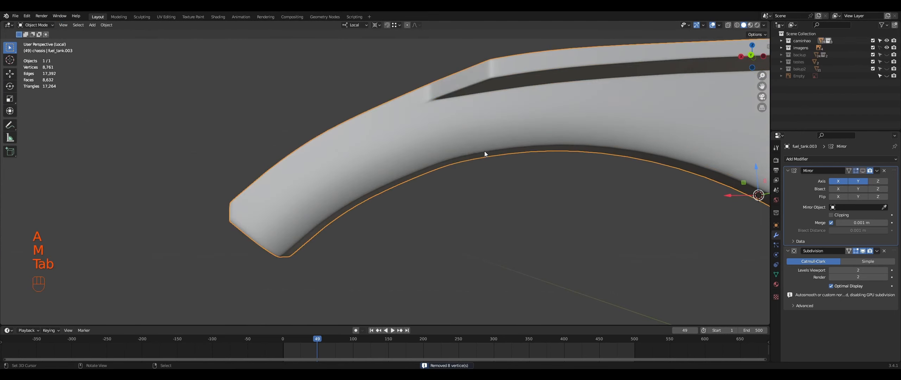
middle_drag(484, 151, 558, 177)
key(Tab)
key(Tab)
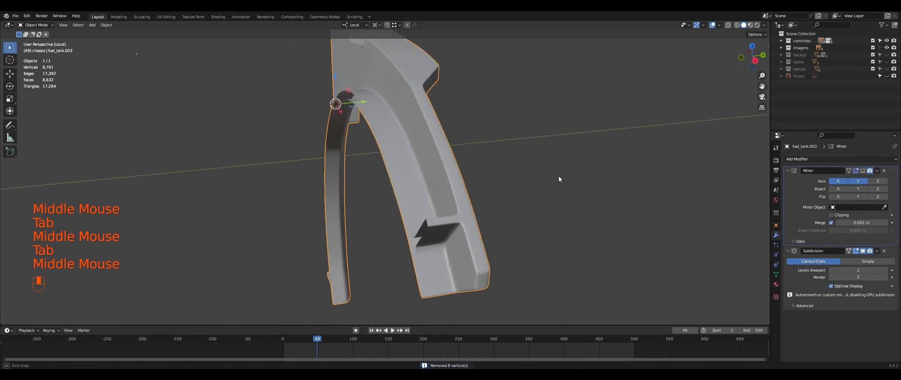
key(ctrl+s)
- Duplicate the entire half bracket mesh in place and mirror the copy along global Y about the 3D cursor
scroll(411, 140, down, 2)
scroll(414, 142, down, 1)
middle_drag(413, 142, 468, 153)
scroll(479, 161, down, 1)
scroll(445, 137, down, 1)
key(Tab)
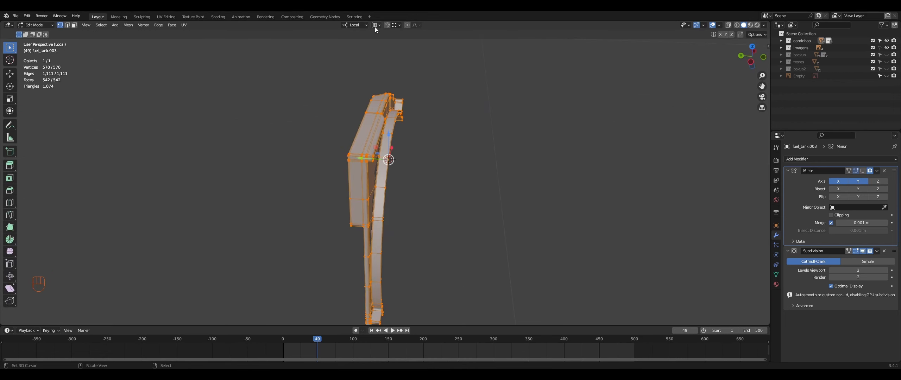
middle_drag(350, 141, 355, 148)
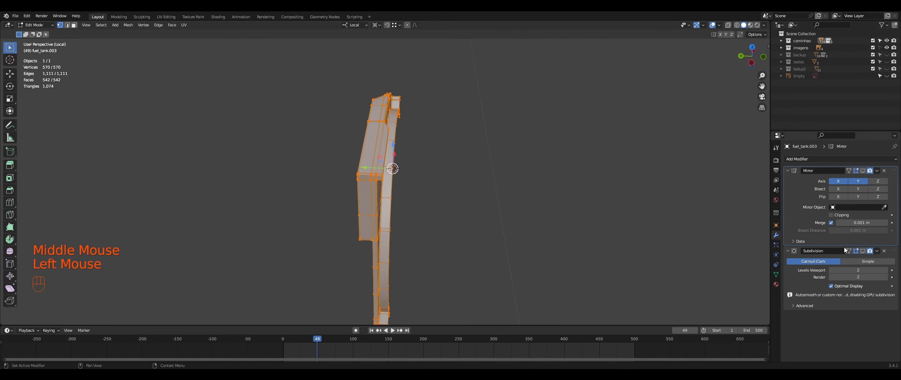
key(shift+d)
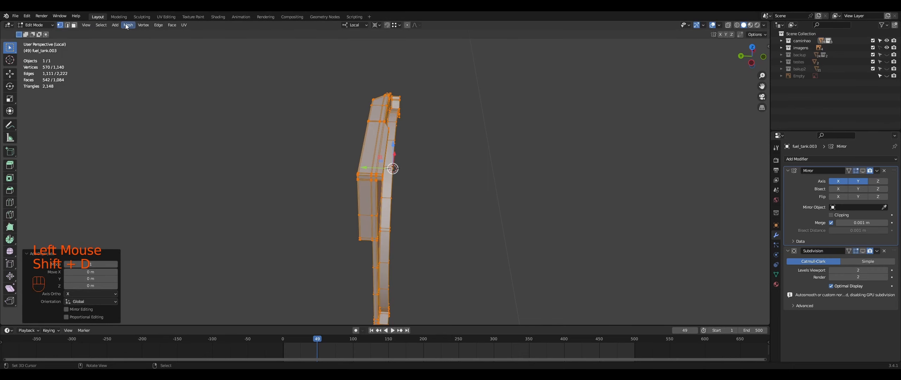
click(127, 25)
mouse_move(142, 41)
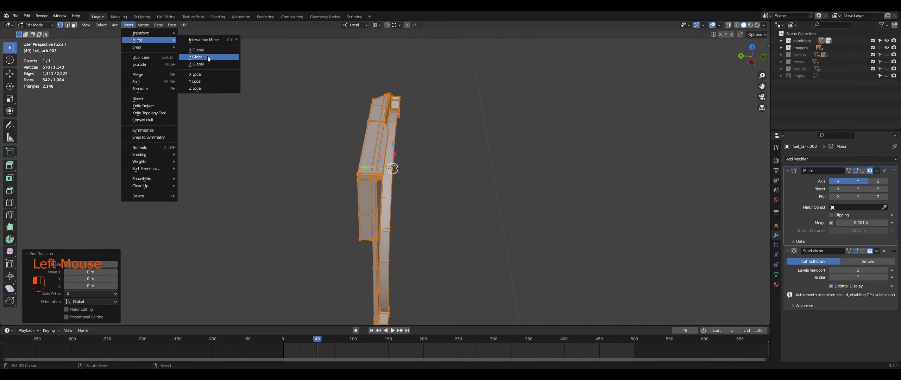
click(208, 58)
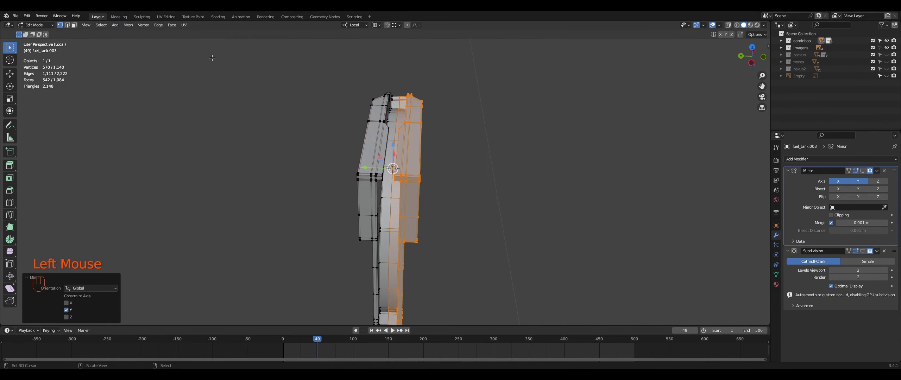
- Merge the original and mirrored halves by distance and recalculate the normals of the joined bracket
key(a)
key(m)
click(463, 144)
key(Tab)
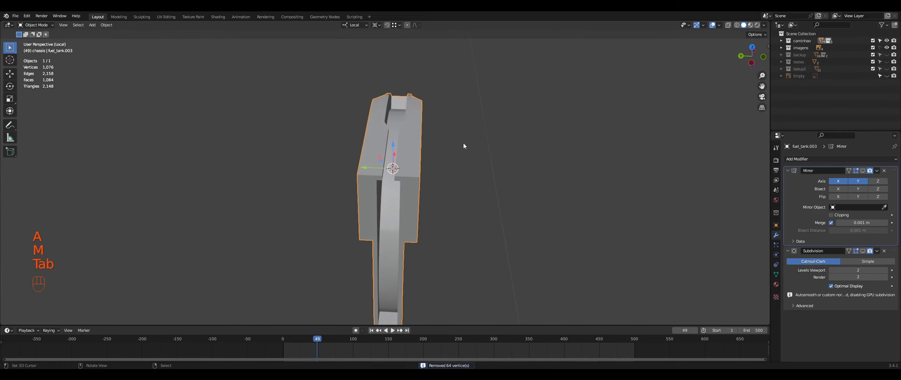
key(Tab)
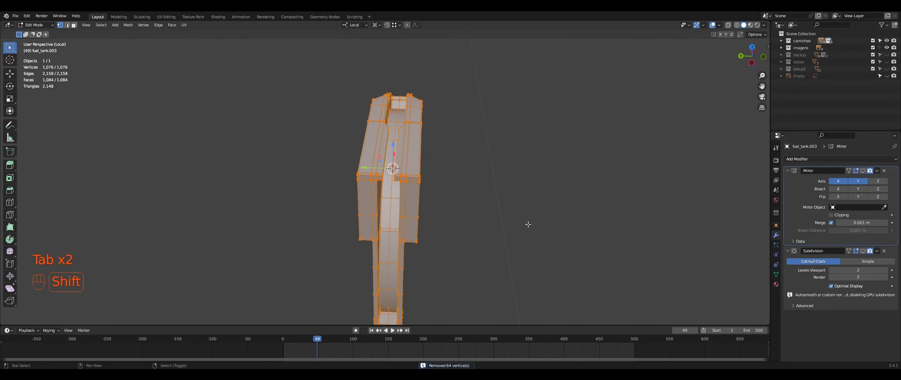
key(shift+n)
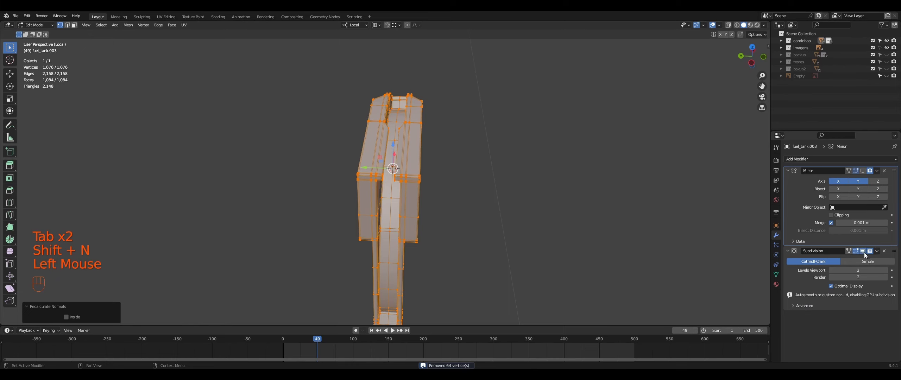
key(Tab)
- Save the file with the completed bracket and leave local view to show the whole truck chassis
middle_drag(498, 228, 405, 151)
scroll(388, 226, up, 1)
right_click(470, 160)
middle_drag(470, 160, 415, 169)
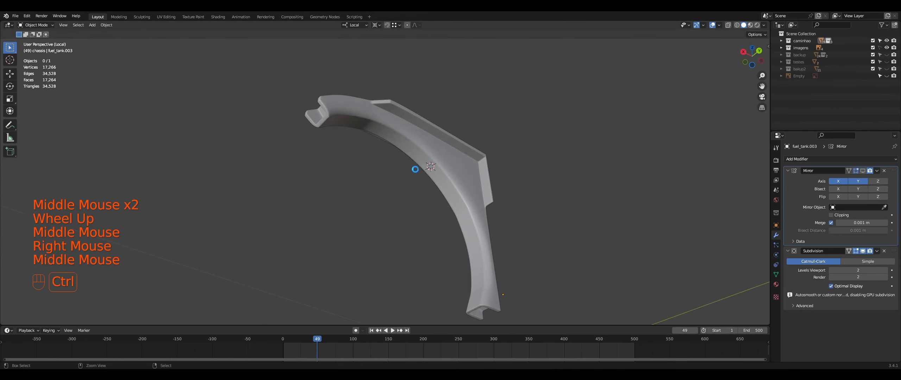
key(ctrl+s)
middle_drag(412, 130, 386, 151)
key(KP_Divide)
- Select the tank brackets together with their straps, the fuel tank body and the filler cap in wireframe display
scroll(439, 151, down, 1)
scroll(446, 152, up, 2)
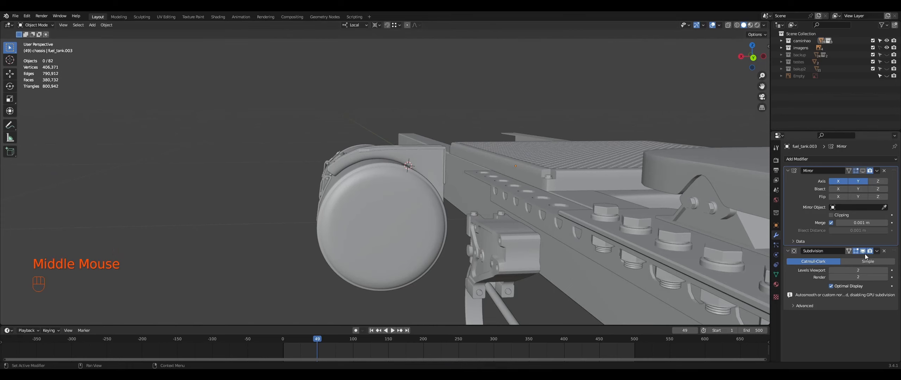
scroll(404, 207, up, 3)
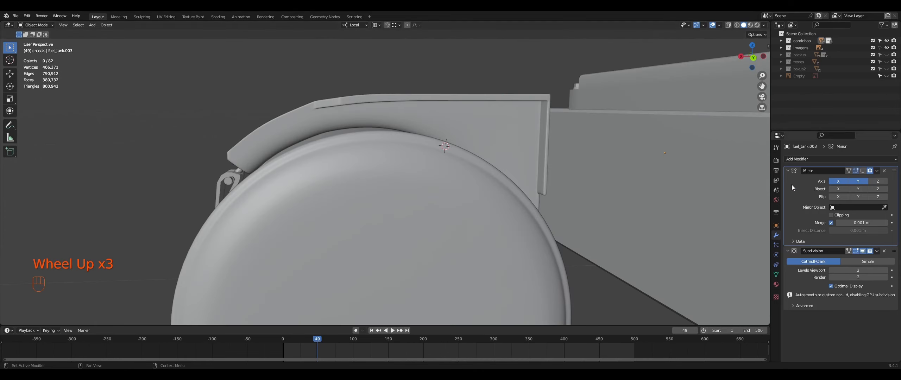
scroll(249, 180, down, 2)
middle_drag(243, 178, 402, 181)
right_click(412, 142)
scroll(411, 143, down, 1)
key(shift+z)
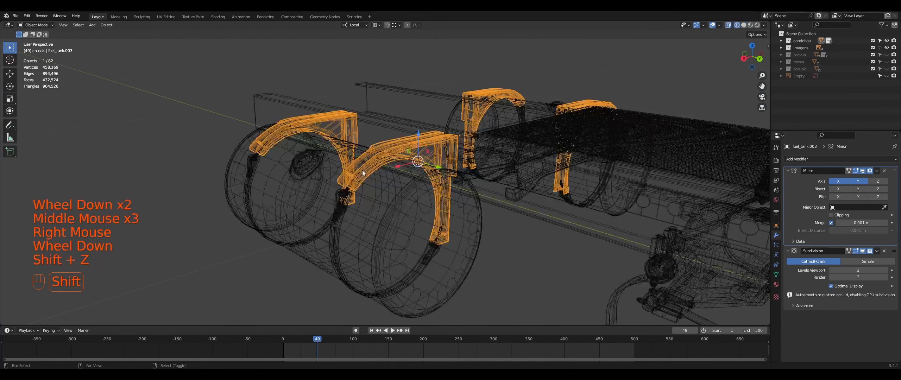
shift+right_click(345, 197)
shift+right_click(346, 194)
shift+right_click(346, 193)
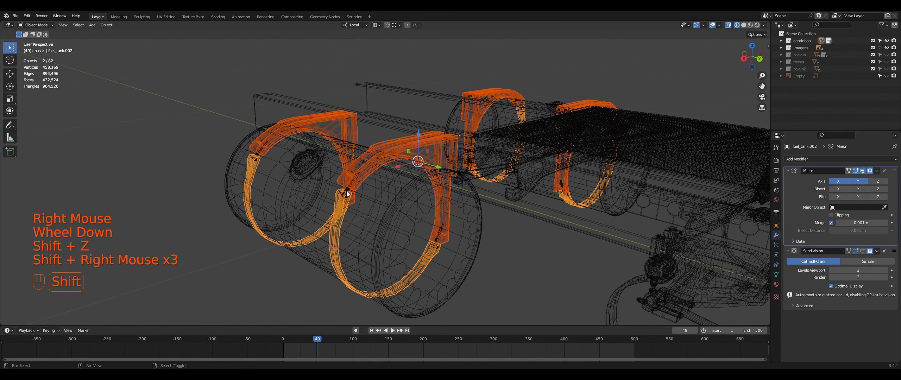
shift+right_click(390, 207)
shift+right_click(390, 206)
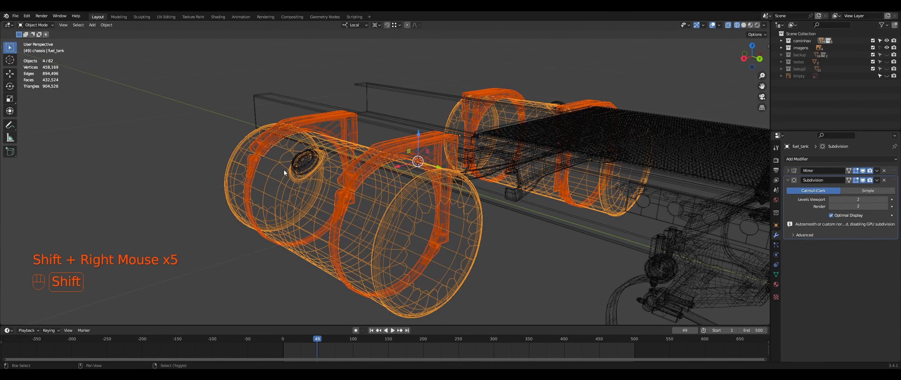
shift+right_click(297, 168)
shift+right_click(298, 168)
shift+right_click(303, 193)
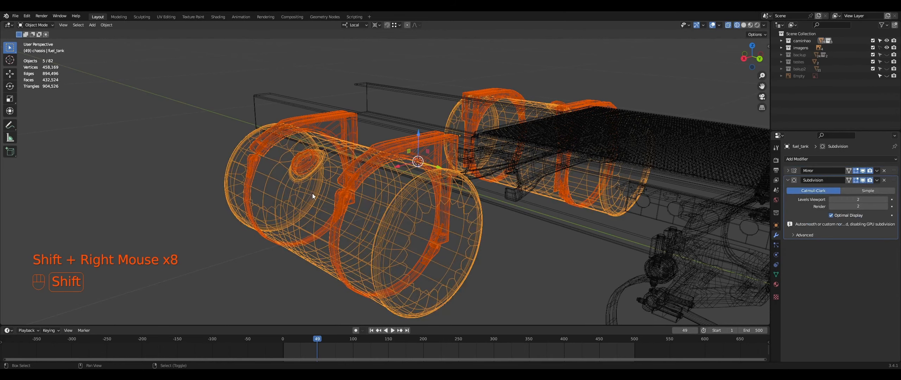
- Lower the selected fuel tank assembly slightly along Z, deselect it and save the file
mouse_move(313, 193)
middle_down()
mouse_move(436, 162)
mouse_move(324, 183)
mouse_move(284, 176)
mouse_move(363, 148)
middle_up()
key(shift+z)
drag(414, 135, 417, 141)
middle_drag(416, 141, 488, 183)
scroll(461, 176, down, 2)
right_click(470, 211)
scroll(469, 213, down, 1)
middle_drag(469, 214, 475, 186)
key(ctrl+s)
- Compare the whole chassis and fuel tank with the truck blueprint in the right side view
scroll(458, 178, down, 1)
scroll(447, 211, down, 1)
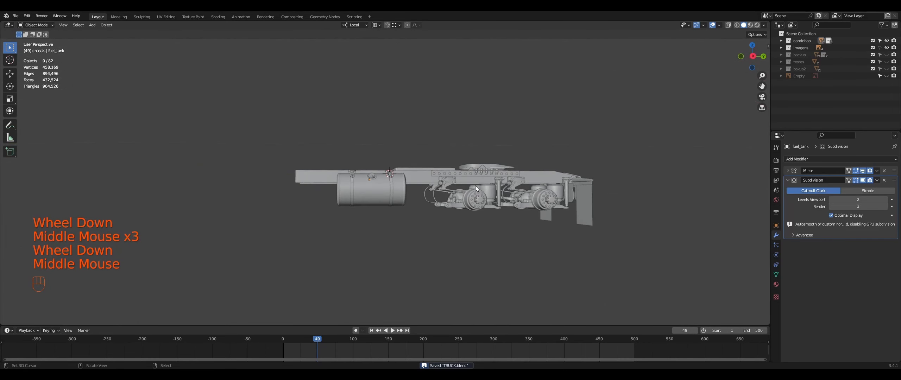
key(KP_3)
key(KP_Decimal)
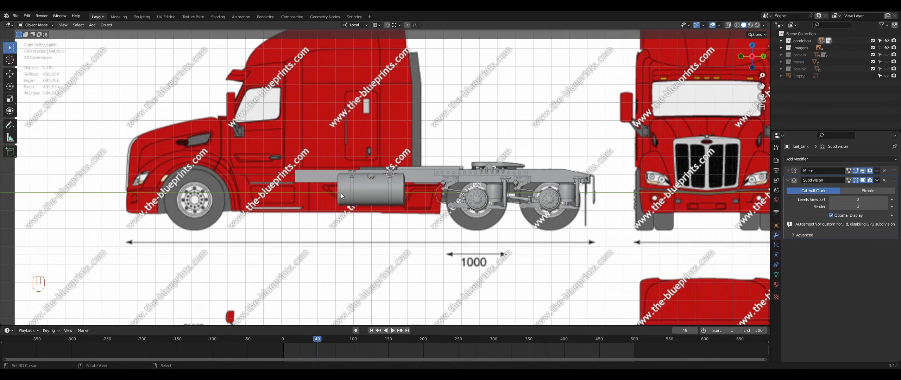
scroll(424, 178, down, 2)
middle_drag(424, 178, 398, 205)
scroll(425, 197, up, 2)
- Move the entire mesh of the rear tank bracket, strap and clasp slightly along Y toward the tank's middle
right_click(365, 193)
scroll(379, 192, up, 2)
right_click(396, 198)
shift+right_click(396, 199)
shift+right_click(397, 209)
key(shift+z)
key(shift+z)
key(Tab)
key(a)
key(a)
key(a)
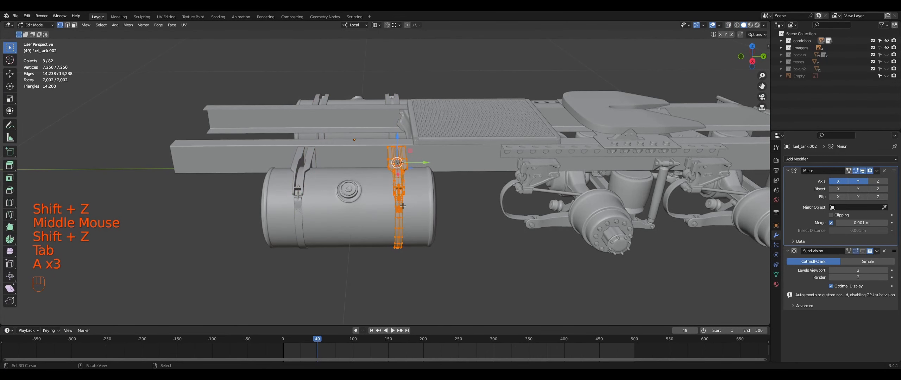
drag(424, 164, 416, 164)
key(Tab)
- Select all vertices of the fuel tank's rear end cap through the mesh in Edit Mode
right_click(416, 193)
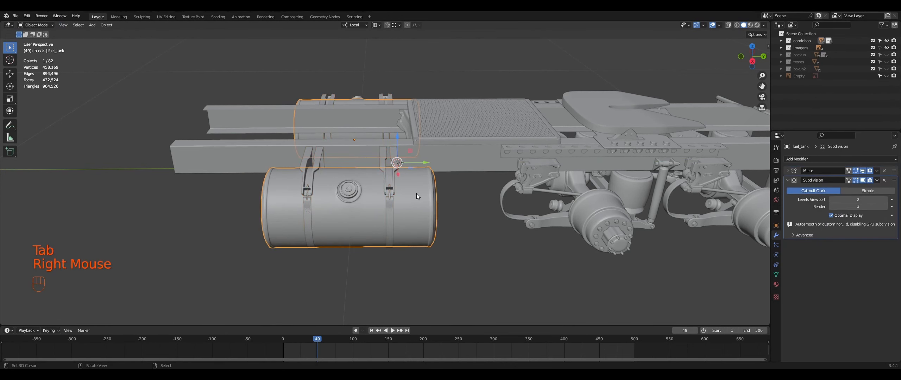
key(Tab)
middle_drag(417, 193, 430, 177)
right_click(415, 194)
key(shift+z)
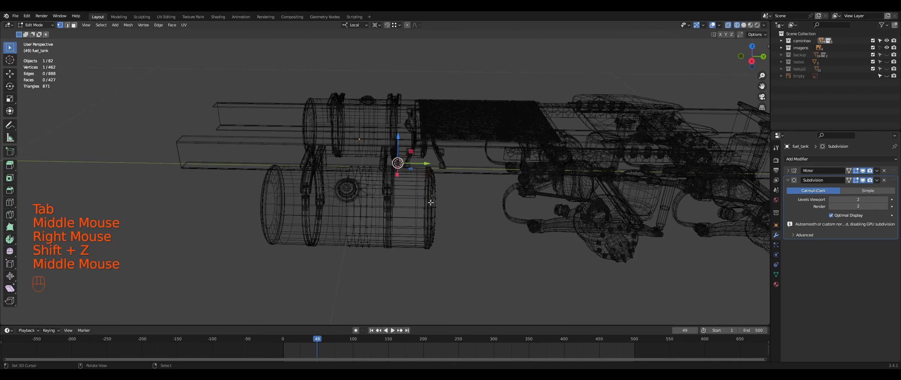
key(c)
drag(428, 172, 436, 209)
scroll(432, 182, down, 8)
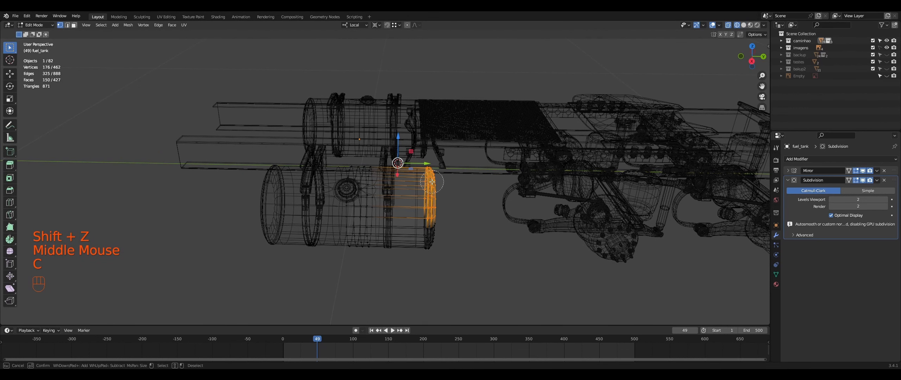
scroll(434, 182, down, 1)
drag(439, 186, 451, 256)
right_click(440, 212)
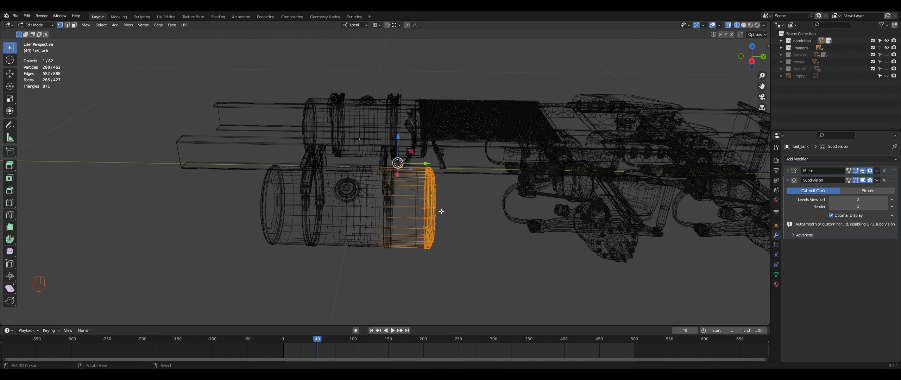
- Lengthen the fuel tank by moving its rear end cap outward along Y, and save the file
key(shift+z)
drag(422, 165, 430, 168)
key(Tab)
scroll(430, 181, down, 2)
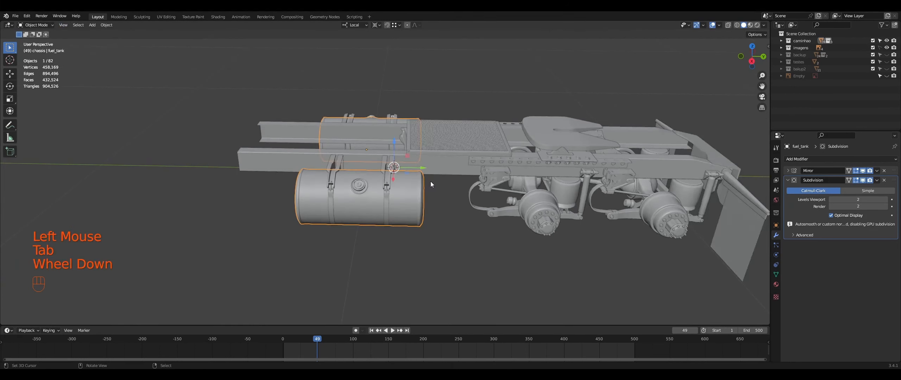
middle_drag(431, 181, 422, 193)
key(ctrl+s)
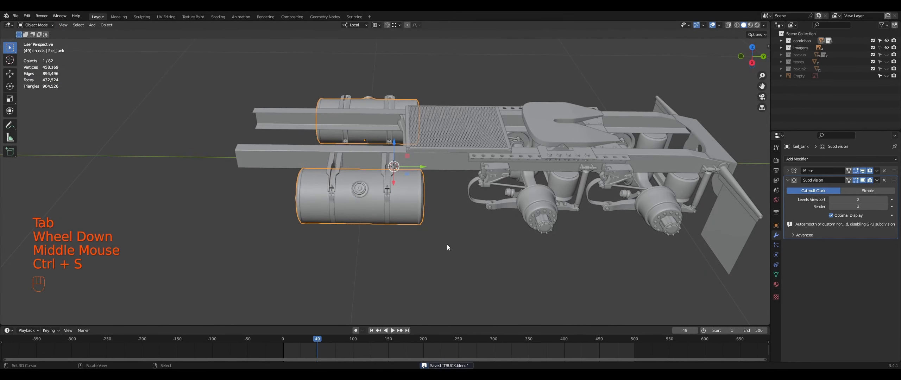
- Turn off the X axis of the fuel tank's Mirror modifier and apply the modifier with Y only
middle_drag(432, 267, 350, 209)
right_click(447, 242)
right_click(373, 188)
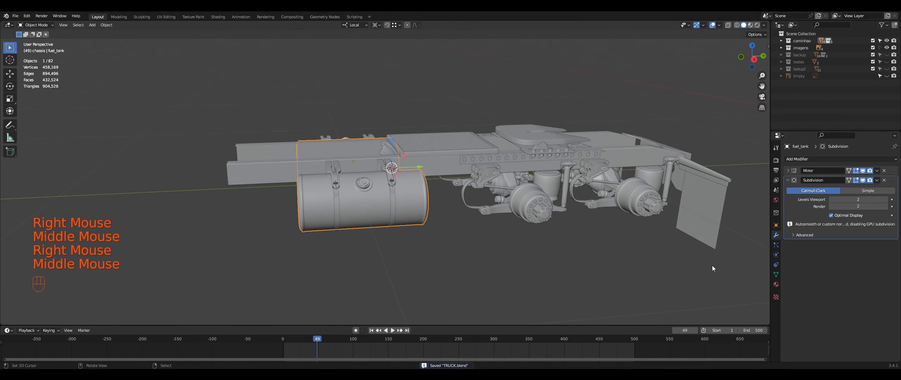
click(788, 170)
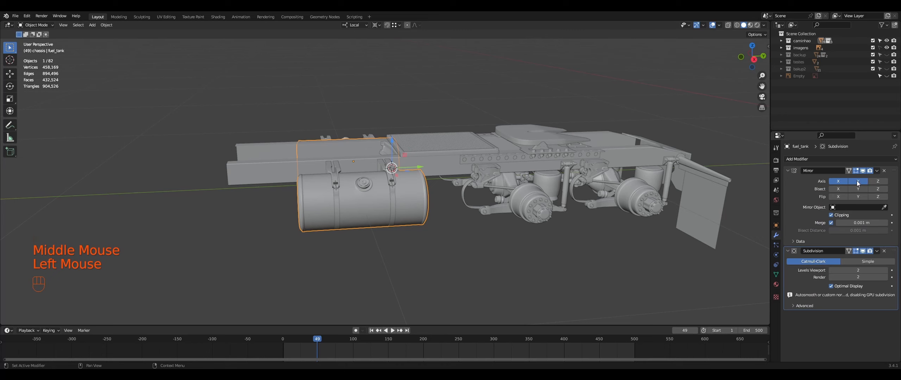
click(877, 170)
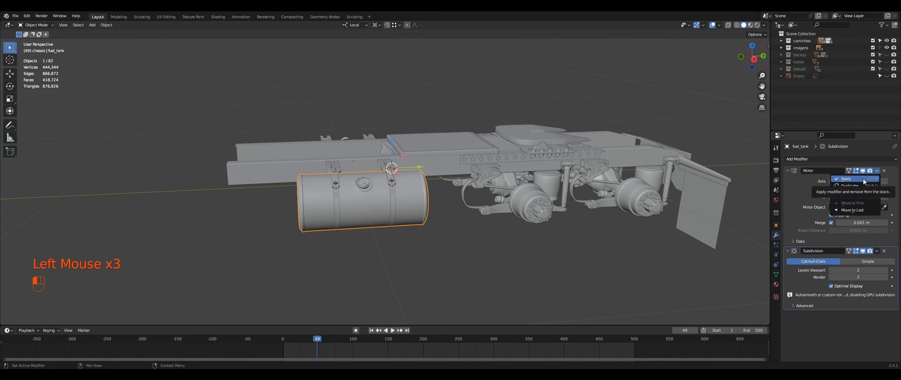
click(862, 179)
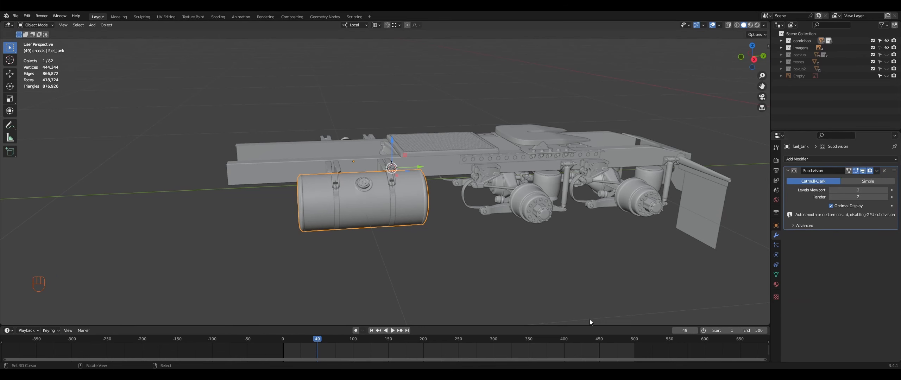
- Inspect the full-length fuel tank mesh in Edit Mode with wireframe display
key(Tab)
middle_drag(590, 320, 414, 278)
right_click(381, 240)
key(shift+z)
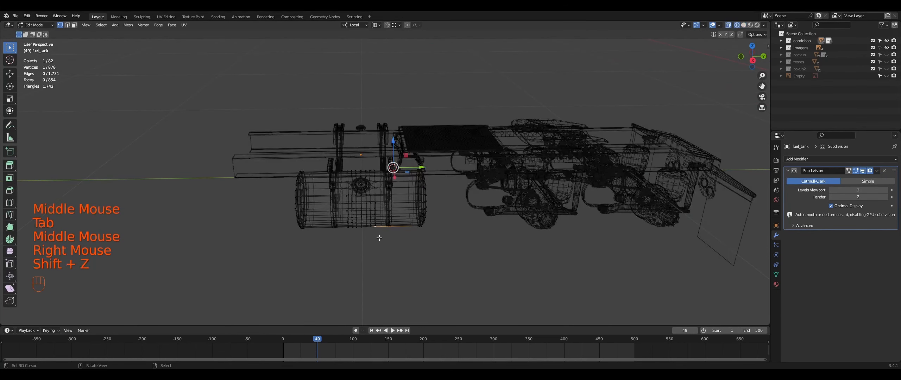
middle_drag(381, 241, 375, 245)
key(shift+z)
key(Tab)
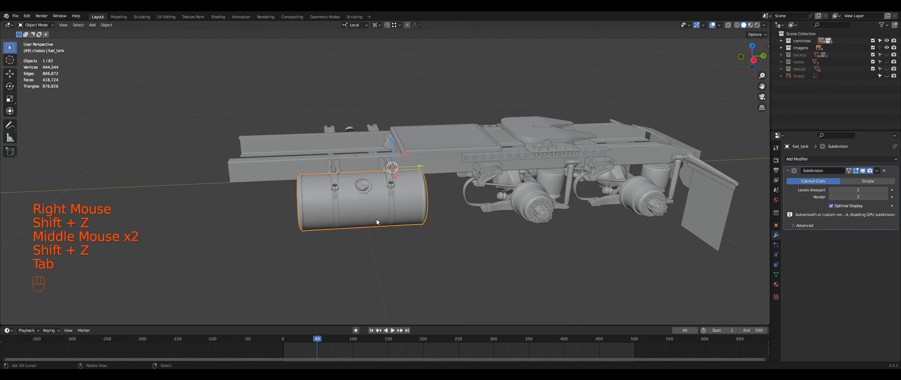
- Add the filler cap to the fuel tank selection and isolate both objects in local view
shift+right_click(364, 186)
middle_drag(364, 185, 358, 207)
key(KP_Multiply)
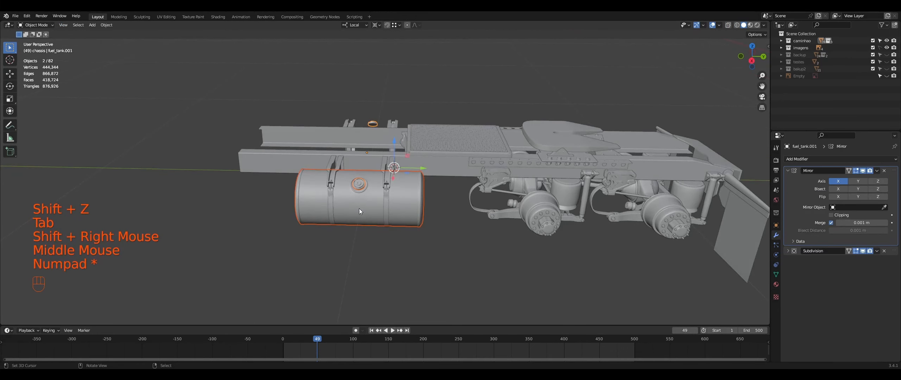
key(KP_Divide)
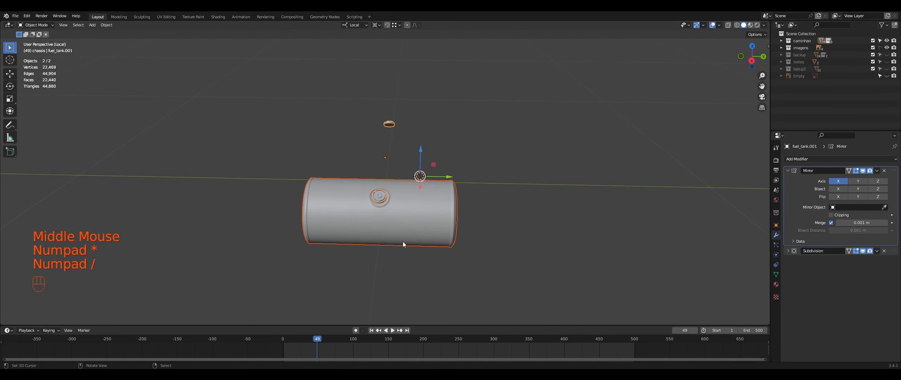
- Select the filler cap and the tank's middle loops around its opening through both meshes in Edit Mode
key(Tab)
mouse_move(403, 241)
middle_down()
mouse_move(413, 244)
mouse_move(393, 239)
middle_up()
right_click(399, 235)
key(shift+z)
key(c)
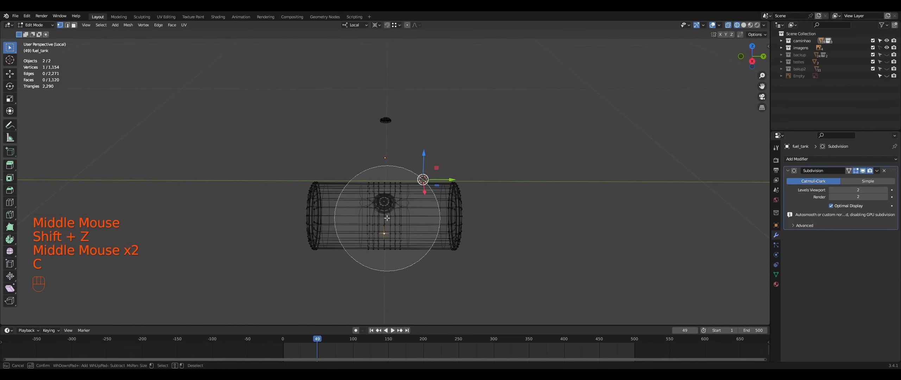
drag(382, 213, 384, 217)
key(Escape)
key(shift+z)
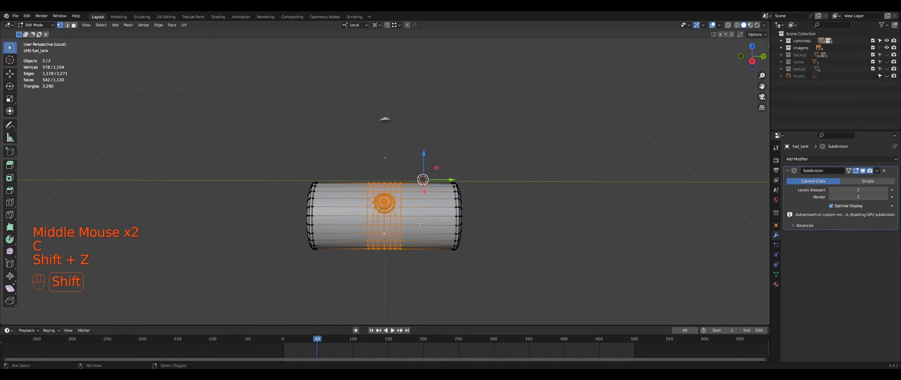
- Switch the pivot away from the 3D cursor, move the filler section about 0.13 m along local Y rearward and leave local view
click(376, 25)
click(394, 57)
drag(414, 206, 452, 207)
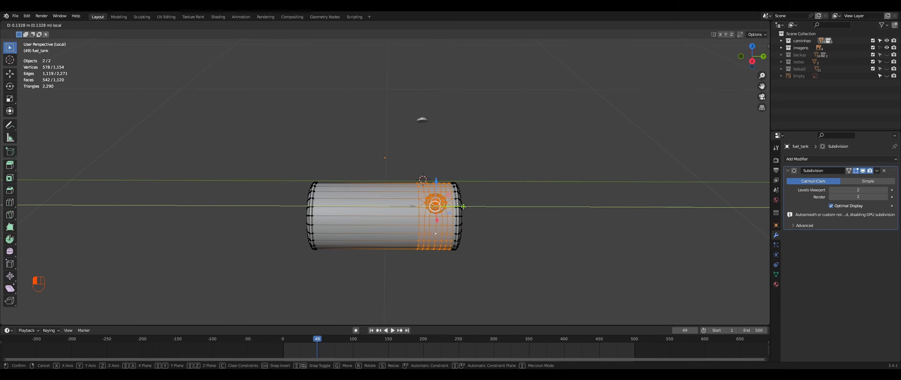
drag(463, 206, 463, 207)
middle_drag(464, 206, 460, 201)
key(Tab)
key(KP_Divide)
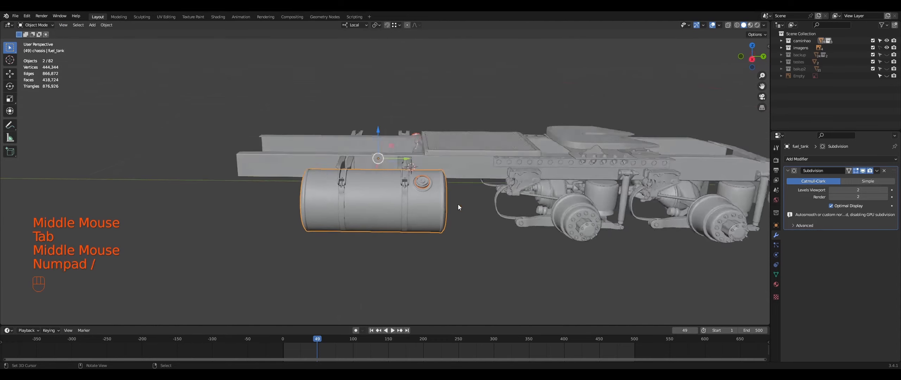
- Fine-tune the filler section's position beside the rear strap by nudging it slightly along local Y
middle_drag(442, 234, 434, 263)
scroll(408, 230, up, 2)
key(Tab)
scroll(416, 266, up, 1)
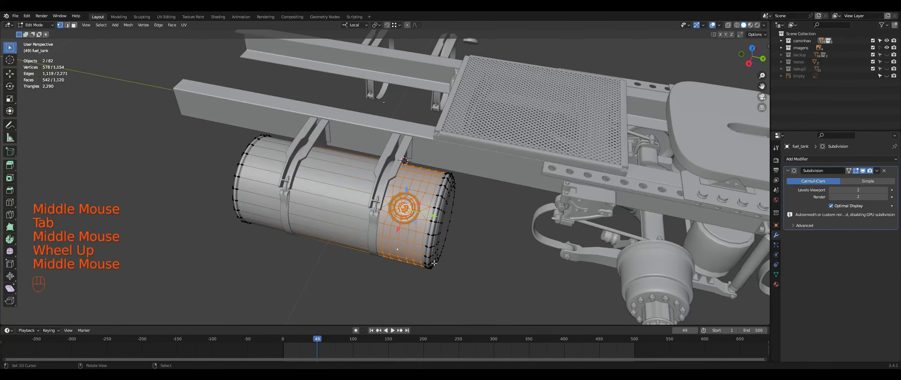
drag(433, 217, 434, 218)
key(Tab)
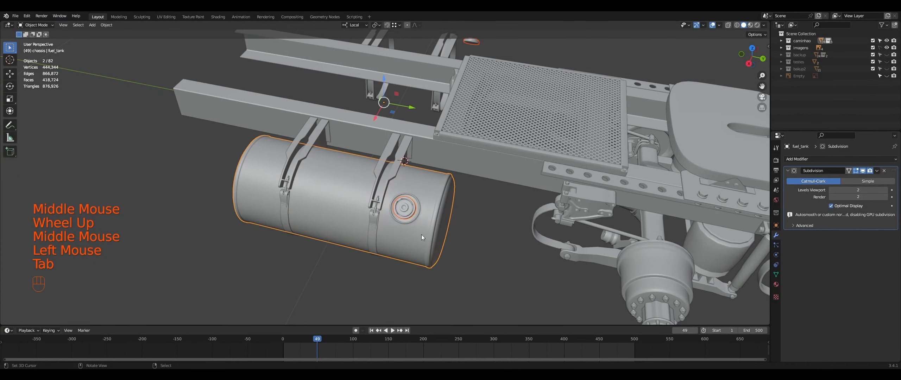
- Add an X-axis Mirror modifier to the fuel tank, place it above Subdivision and save the file
middle_drag(421, 234, 430, 237)
right_click(339, 226)
scroll(346, 234, down, 1)
middle_drag(347, 234, 346, 217)
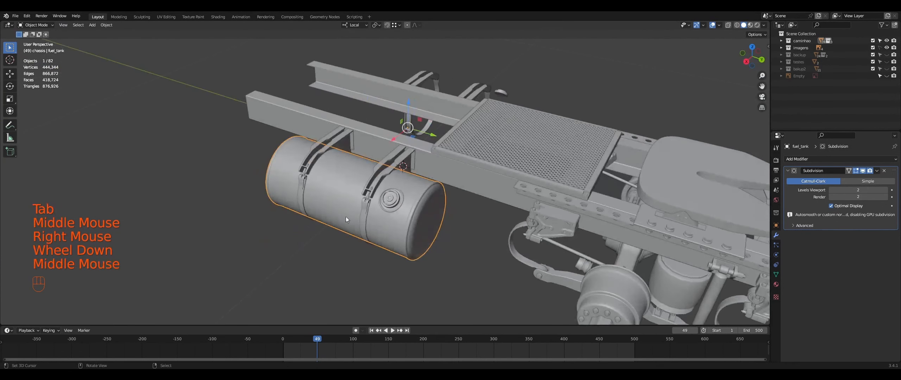
click(849, 160)
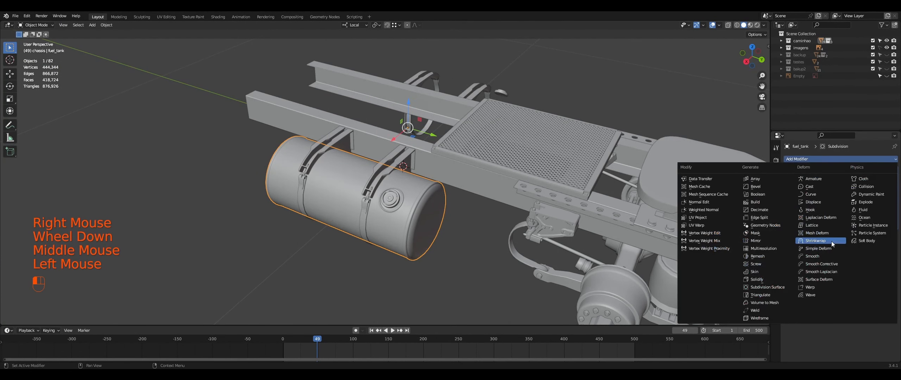
click(766, 241)
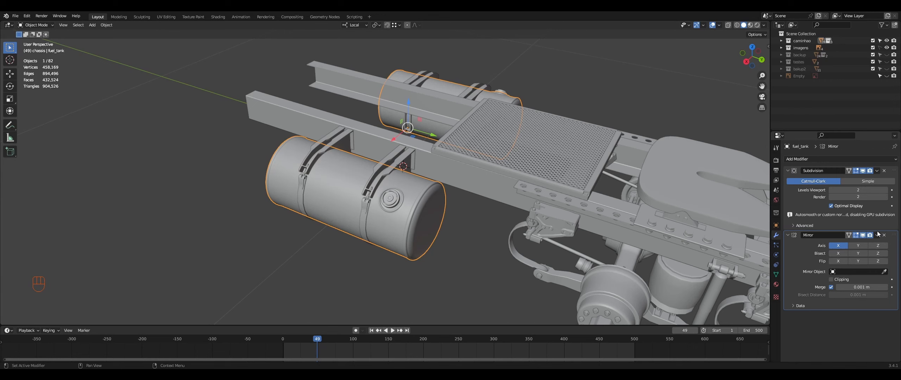
drag(894, 236, 894, 166)
middle_drag(444, 230, 479, 215)
key(ctrl+s)
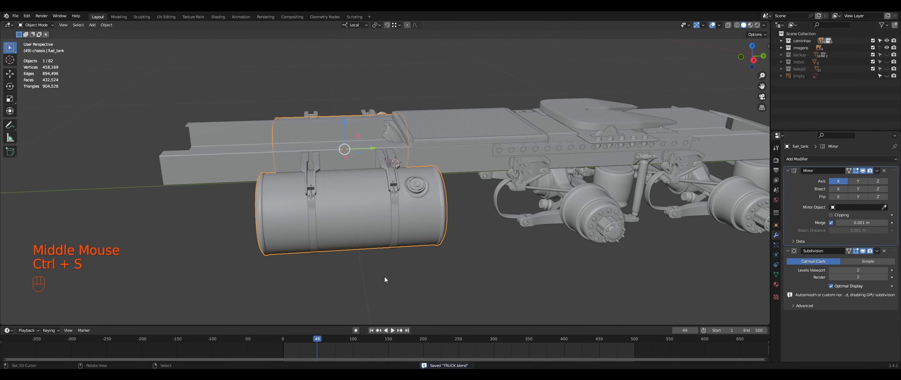
- Open both air springs' meshes together in Edit Mode and align the view to the right side
middle_drag(384, 277, 415, 240)
scroll(537, 269, down, 1)
scroll(580, 263, down, 2)
scroll(559, 261, up, 1)
scroll(395, 276, up, 1)
scroll(358, 256, up, 2)
scroll(428, 195, up, 2)
right_click(428, 195)
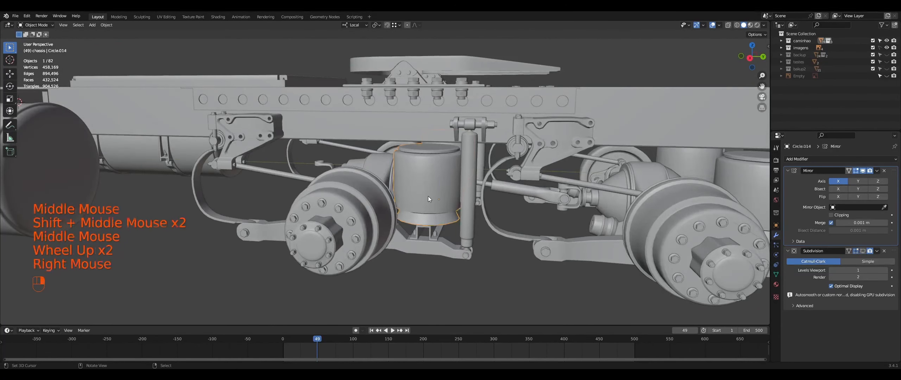
key(Tab)
middle_drag(428, 195, 586, 198)
key(Tab)
shift+right_click(599, 194)
key(Tab)
right_click(595, 198)
key(KP_3)
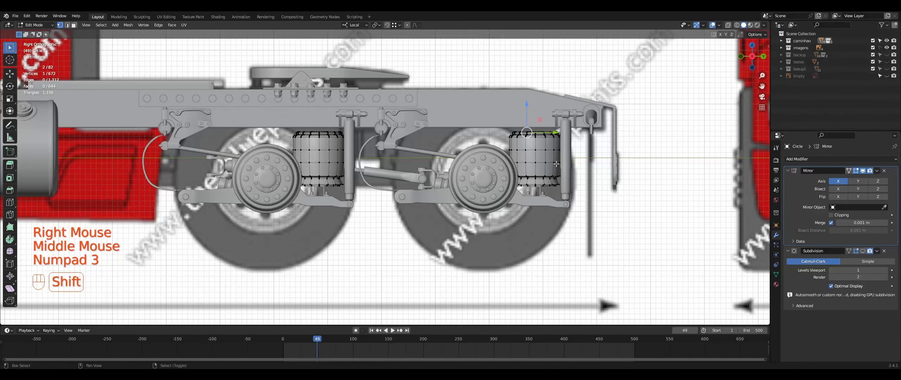
- Select the top rims of both air springs through the meshes and raise them slightly along local Z
key(shift+z)
right_click(538, 132)
key(b)
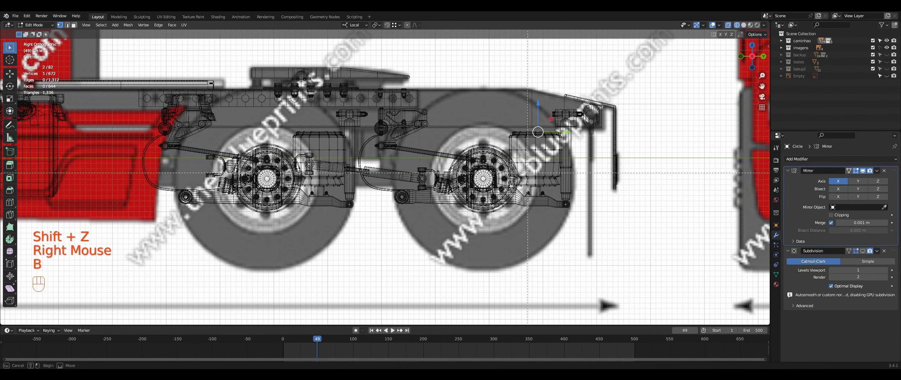
drag(403, 129, 510, 142)
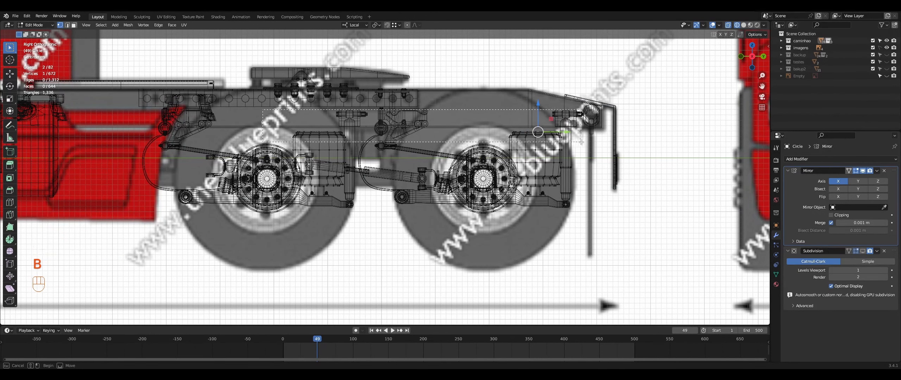
drag(581, 142, 584, 142)
key(shift+z)
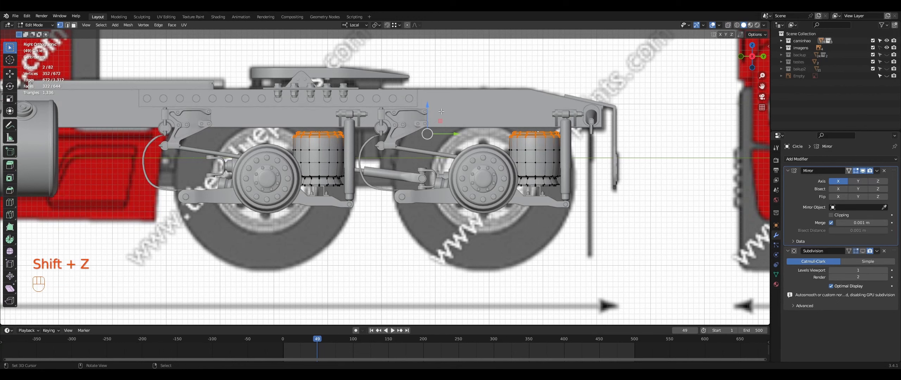
drag(427, 108, 423, 107)
- Select the middle loops of both air springs through the meshes and raise them about 0.0046 m along local Z
right_click(524, 153)
key(shift+z)
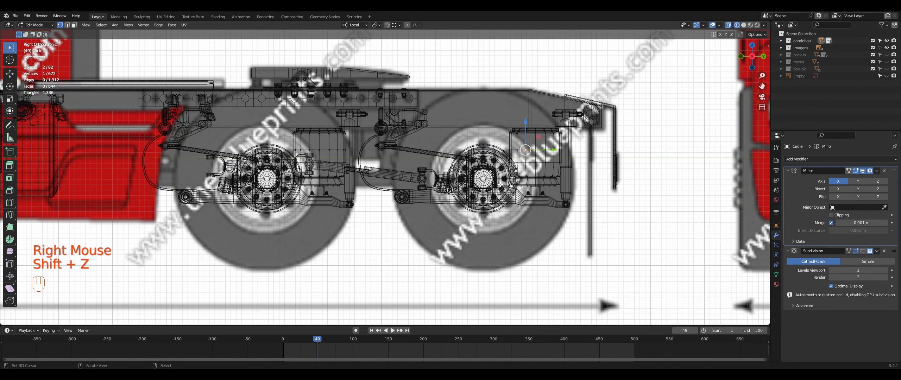
key(b)
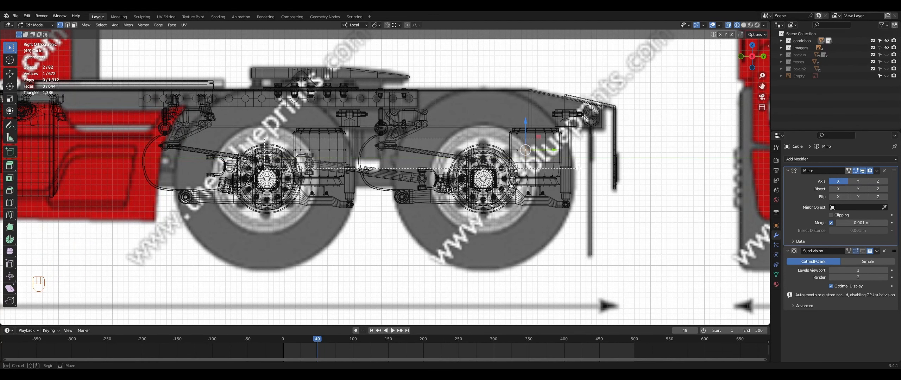
drag(579, 168, 579, 168)
drag(424, 131, 422, 128)
key(shift+z)
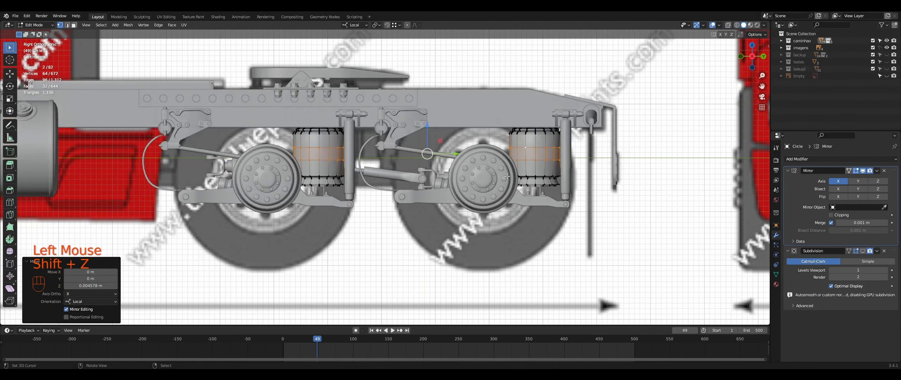
- Set the pivot to Individual Origins, enlarge the springs' middle loops by about 1.05 and leave Edit Mode
middle_drag(525, 160, 410, 71)
click(376, 25)
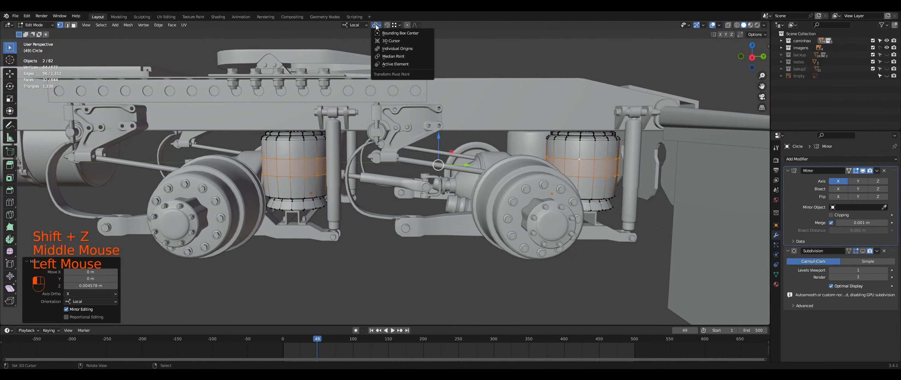
click(394, 48)
key(s)
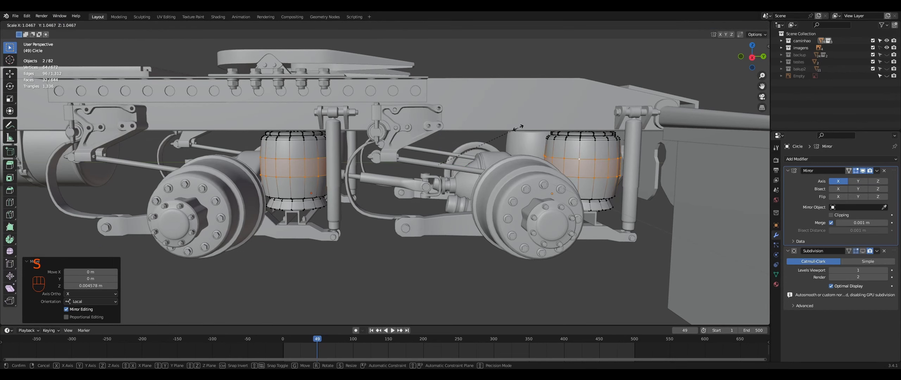
click(518, 127)
key(Tab)
middle_drag(506, 147, 511, 173)
scroll(490, 170, down, 1)
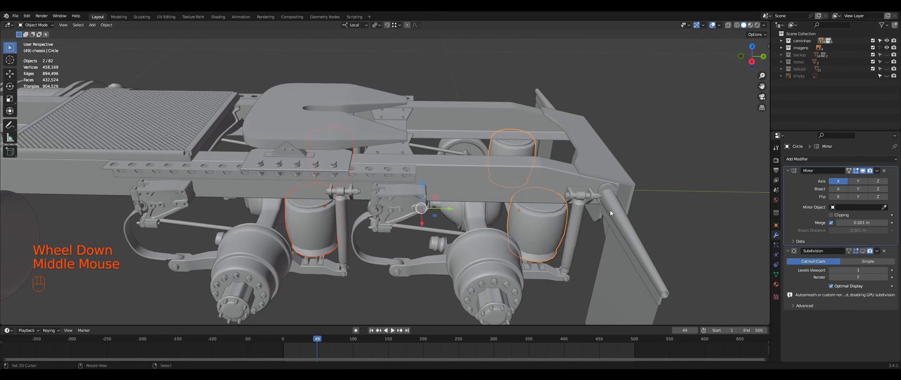
- Preview the air springs with Subdivision in the viewport, undo the preview and save the file
click(864, 251)
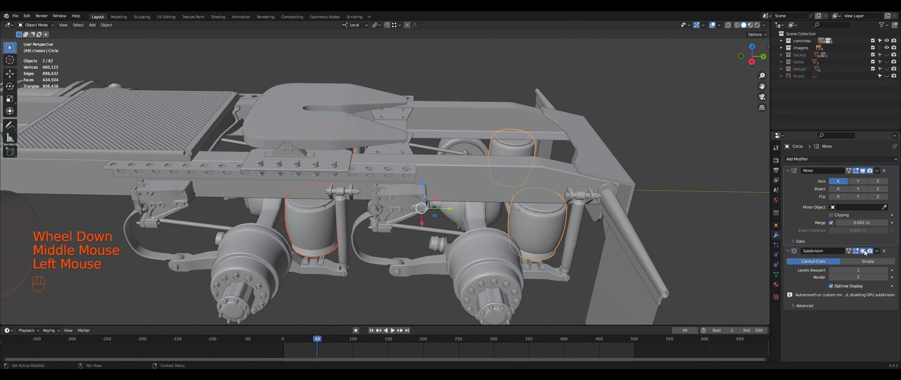
middle_drag(388, 226, 519, 227)
key(ctrl+z)
key(ctrl+s)
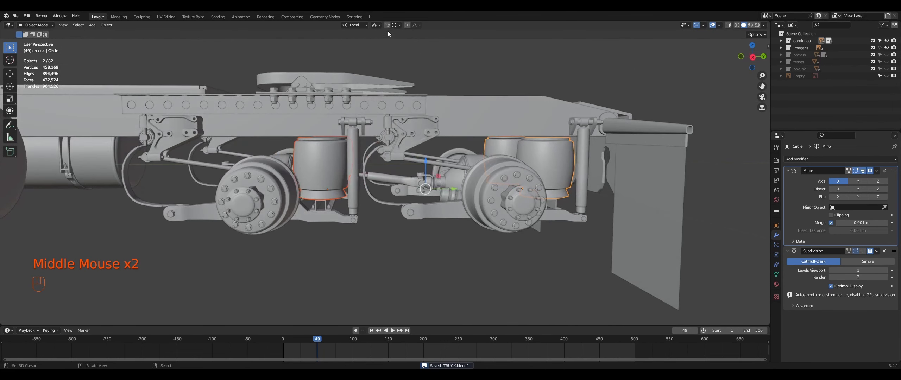
- Open the forward suspension bracket beneath the chassis rail in Edit Mode and clear its selection down to a single vertex
click(376, 25)
scroll(430, 235, down, 2)
right_click(424, 242)
middle_drag(430, 235, 461, 207)
scroll(457, 245, down, 1)
scroll(452, 213, up, 2)
mouse_move(460, 208)
middle_down()
mouse_move(469, 212)
mouse_move(410, 196)
mouse_move(422, 178)
mouse_move(436, 190)
mouse_move(421, 213)
mouse_move(383, 225)
mouse_move(394, 237)
mouse_move(405, 197)
mouse_move(432, 205)
mouse_move(406, 201)
middle_up()
right_click(412, 193)
key(Tab)
scroll(431, 200, up, 1)
scroll(425, 207, up, 1)
scroll(425, 207, up, 1)
right_click(406, 207)
- Circle-select the vertices at the rear end of the forward bracket through the mesh
key(shift+z)
key(shift+z)
key(shift+z)
key(c)
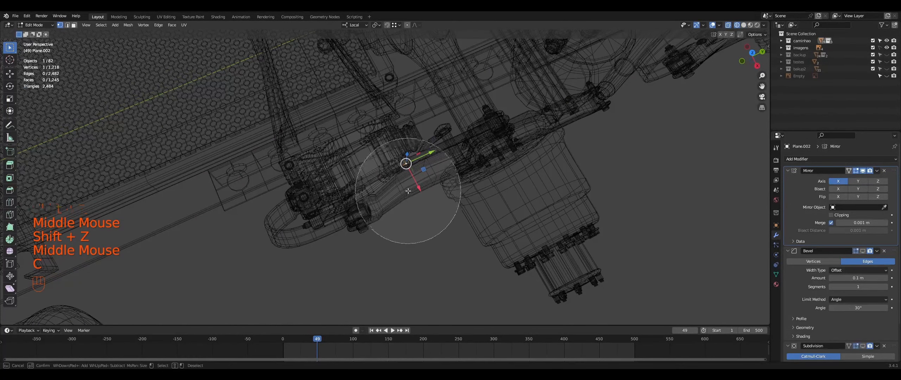
drag(422, 191, 426, 193)
key(shift+z)
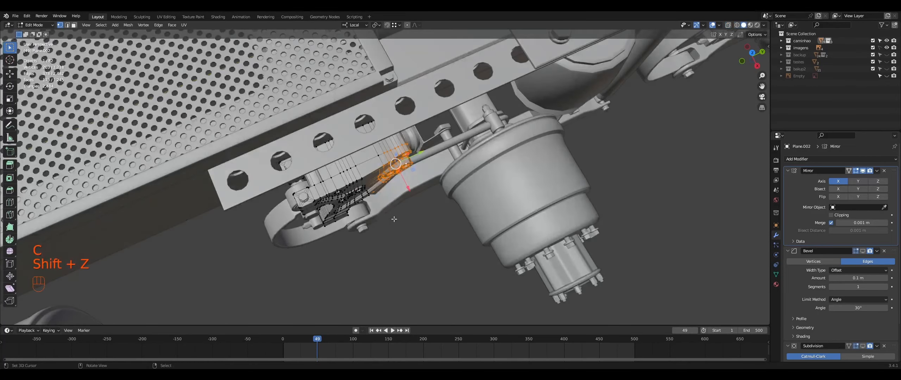
- Inspect the bracket's rear-end selection from below and deselect the stray vertices outside that end
middle_drag(435, 189, 340, 209)
key(shift+z)
key(c)
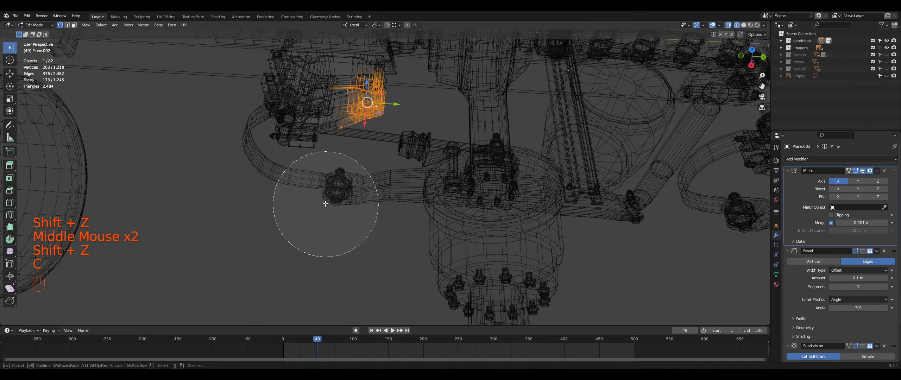
right_click(313, 165)
mouse_move(314, 165)
middle_down()
mouse_move(302, 177)
mouse_move(318, 125)
mouse_move(376, 89)
middle_up()
key(shift+z)
shift+right_click(333, 106)
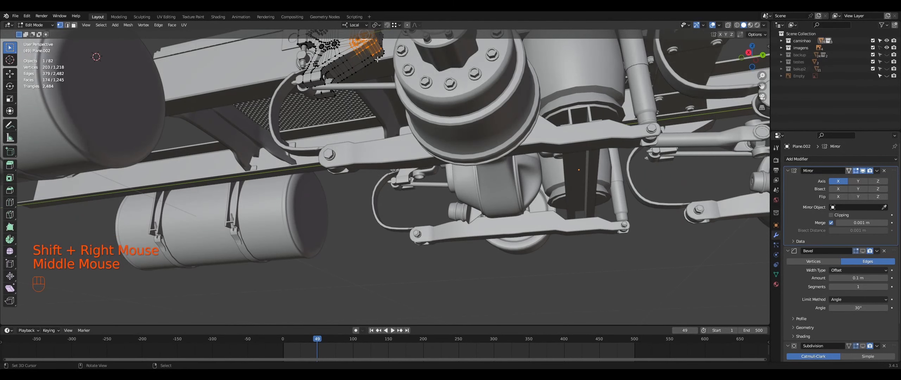
key(c)
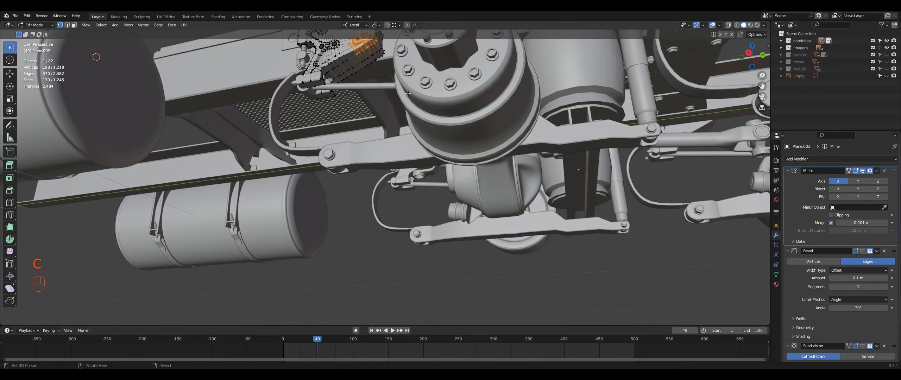
- Try shifting the bracket's rear end slightly along local X and undo the moves
middle_drag(409, 90, 386, 173)
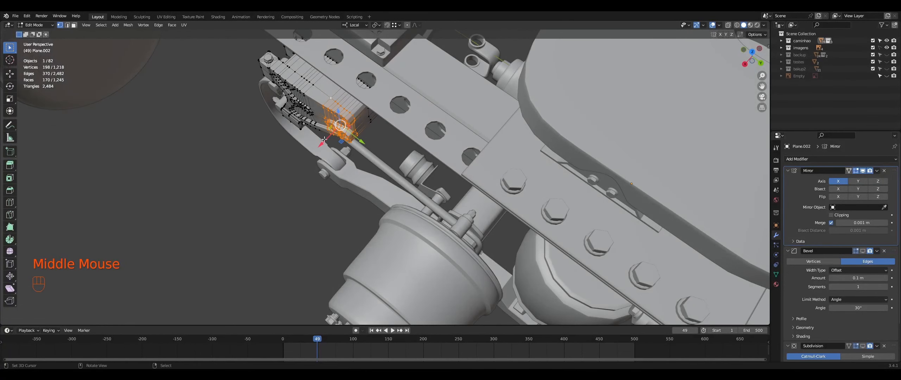
drag(324, 139, 324, 143)
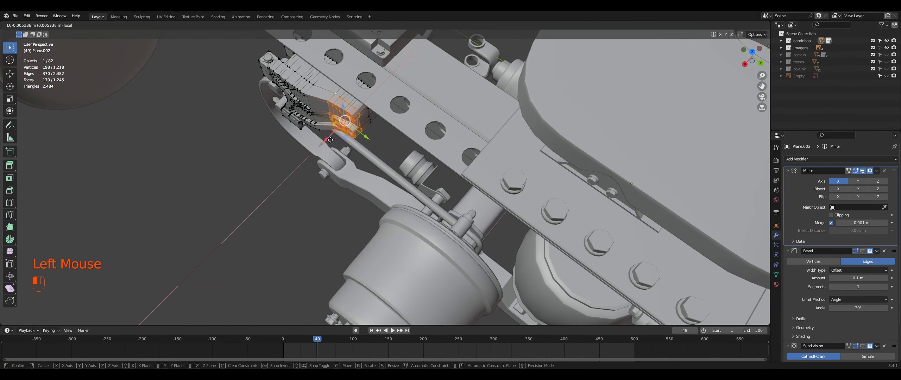
drag(331, 138, 331, 139)
middle_drag(331, 139, 267, 239)
key(Tab)
key(Tab)
key(ctrl+z)
key(ctrl+z)
key(ctrl+z)
- Narrow the bracket's rear end along local X, nudge it along the same axis and leave Edit Mode
scroll(347, 158, up, 2)
scroll(341, 163, up, 1)
middle_drag(267, 240, 461, 228)
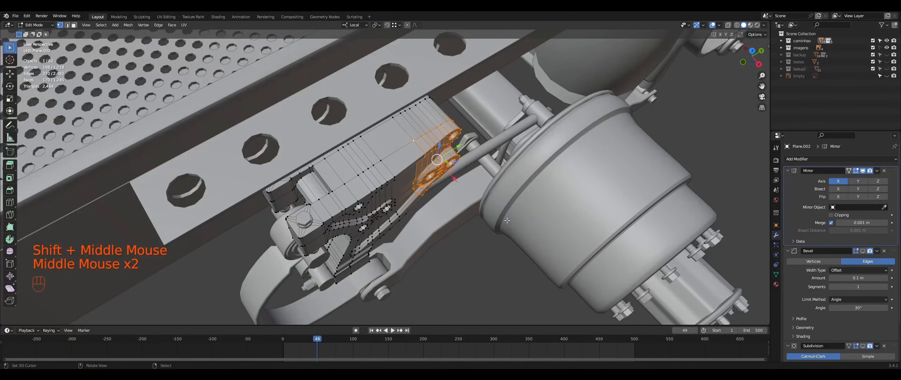
key(s)
key(x)
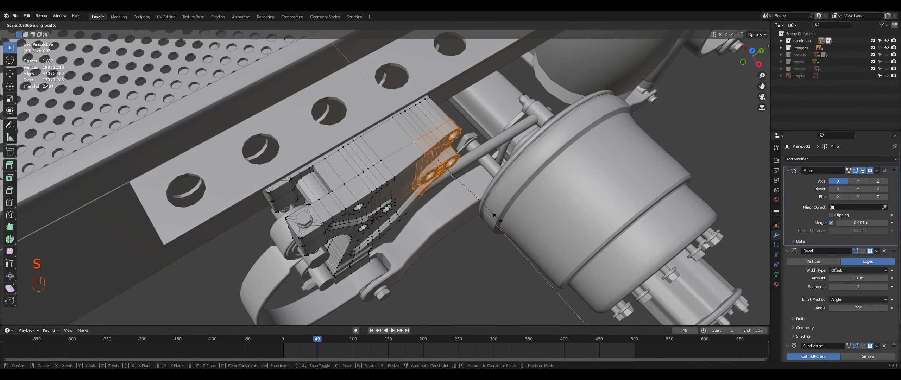
click(477, 211)
drag(450, 178, 447, 178)
key(Tab)
- Compare the bracket's shape with Bevel and Subdivision toggled in the viewport, leaving both hidden and their settings collapsed
middle_drag(449, 182, 380, 193)
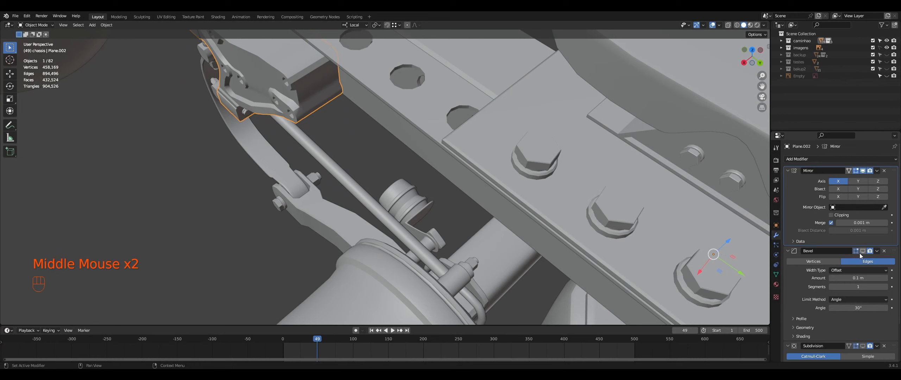
click(788, 251)
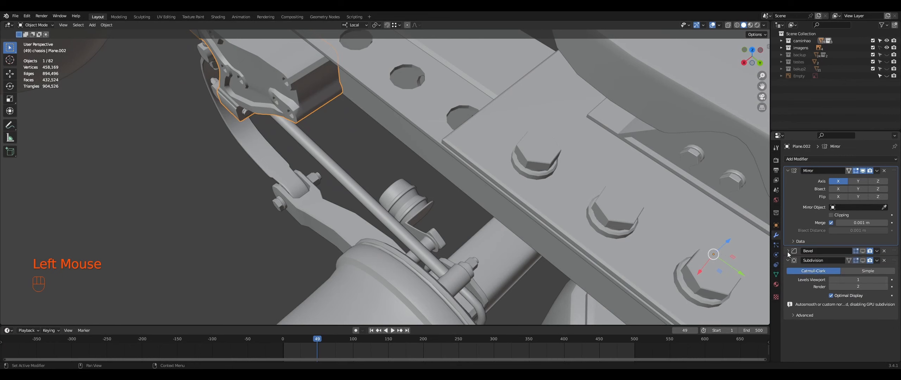
click(862, 261)
middle_drag(423, 225, 493, 243)
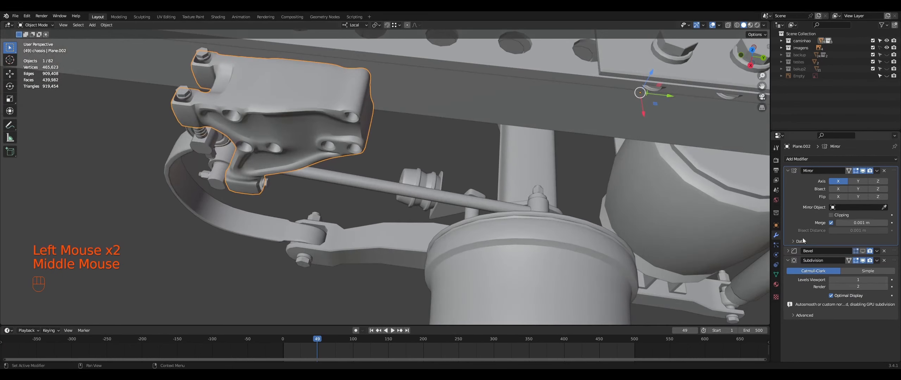
click(863, 251)
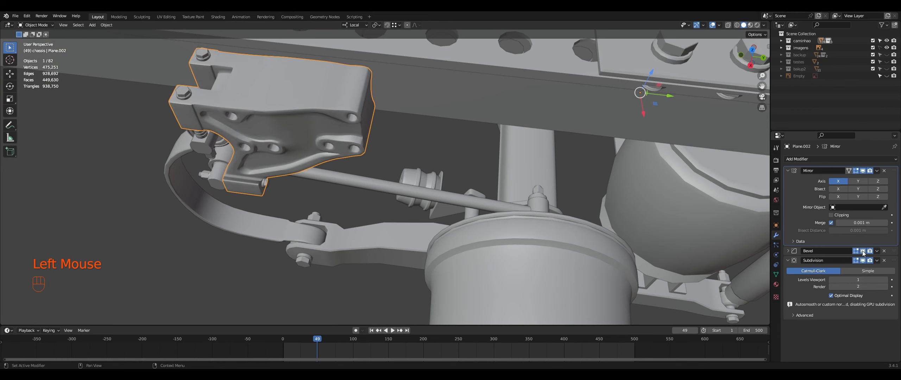
click(863, 251)
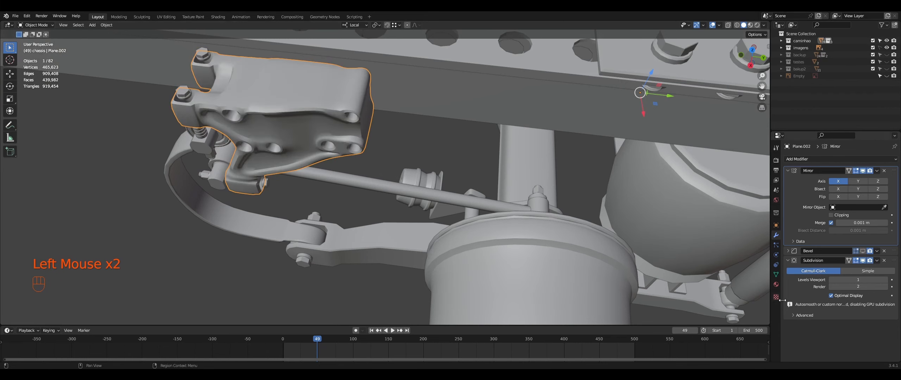
click(862, 252)
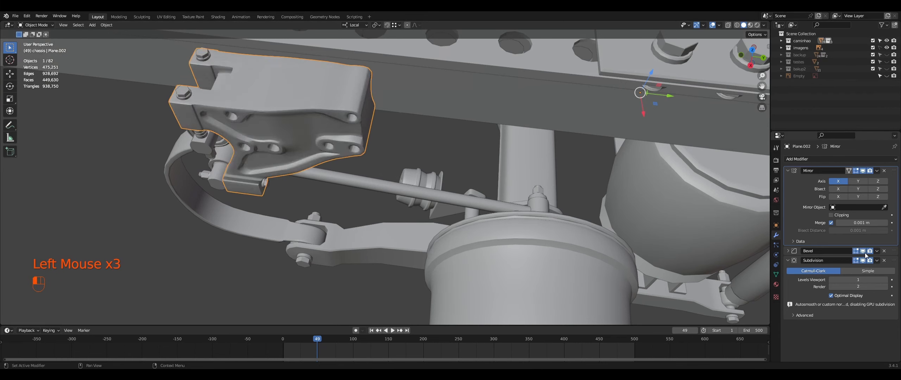
click(863, 251)
click(863, 252)
click(863, 251)
click(862, 251)
click(863, 251)
click(863, 260)
click(787, 261)
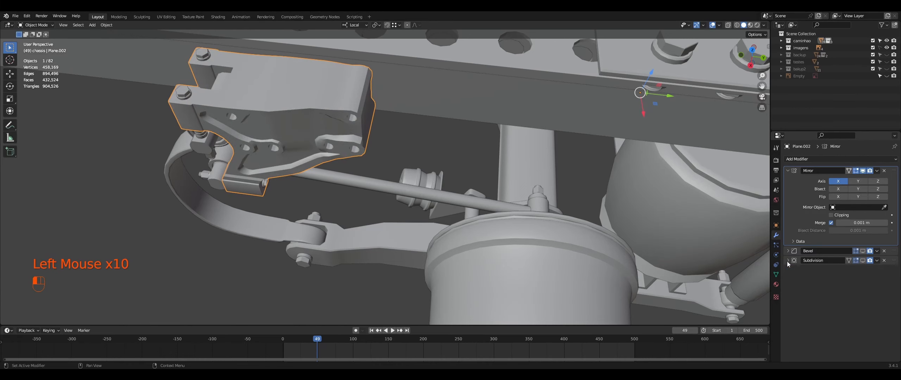
- Snap the 3D cursor to the origin of the rear axle's old suspension bracket and delete that bracket
middle_drag(436, 247, 425, 231)
scroll(464, 244, down, 2)
scroll(467, 225, down, 2)
right_click(511, 214)
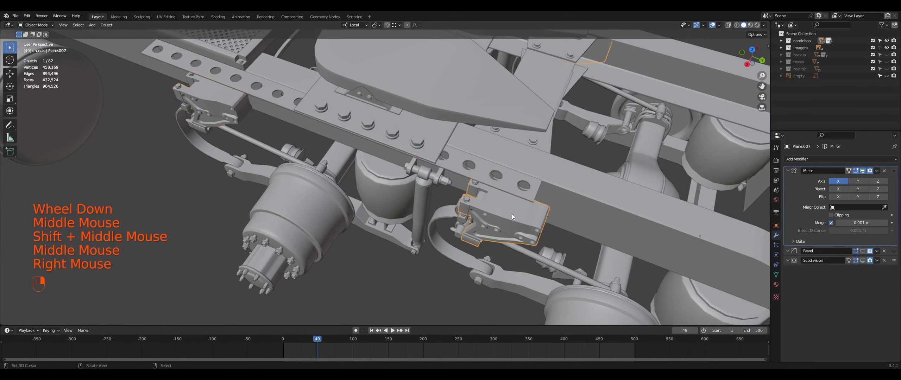
scroll(512, 215, down, 2)
middle_drag(511, 215, 522, 218)
scroll(525, 223, down, 2)
key(shift+s)
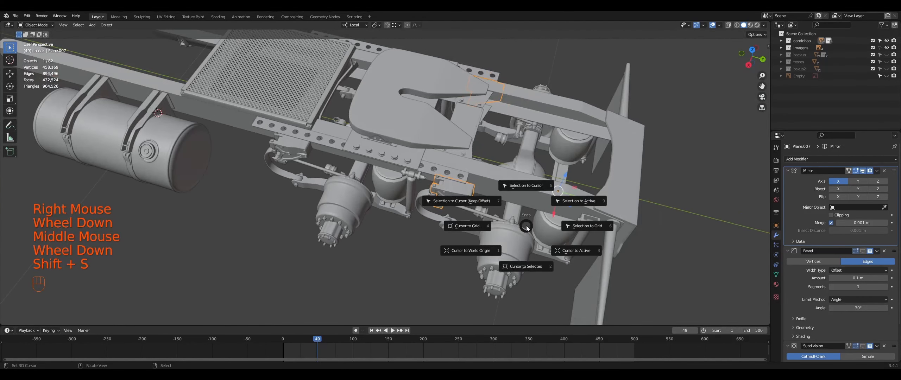
click(532, 266)
middle_drag(460, 212, 466, 211)
key(Delete)
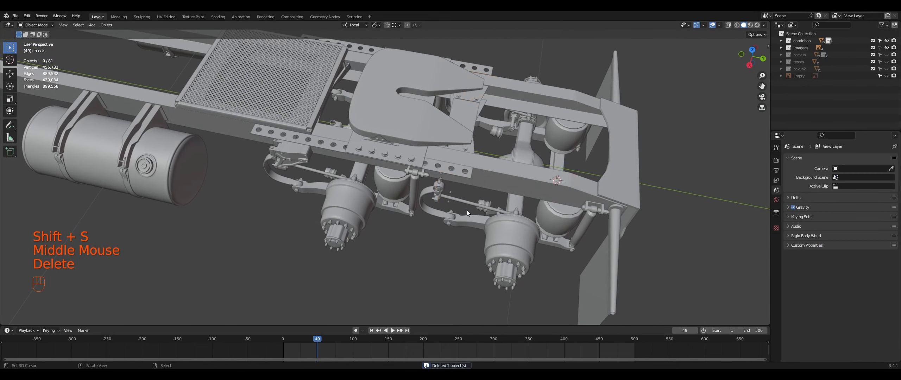
- Duplicate the reshaped forward bracket in place and snap the copy to the 3D cursor at the rear axle
right_click(305, 158)
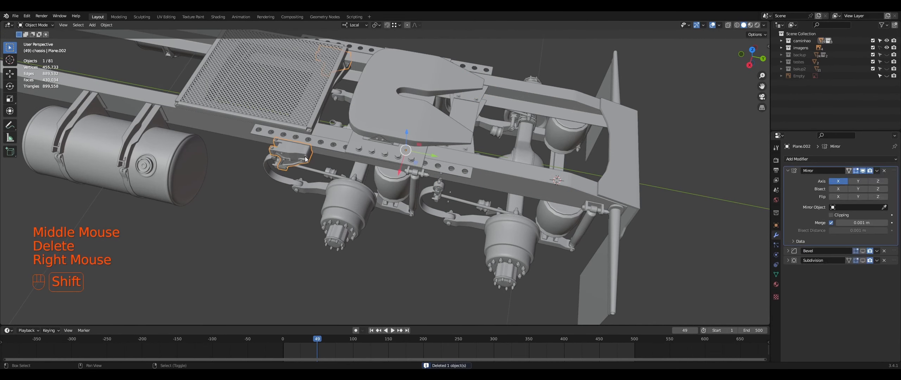
key(shift+d)
right_click(313, 172)
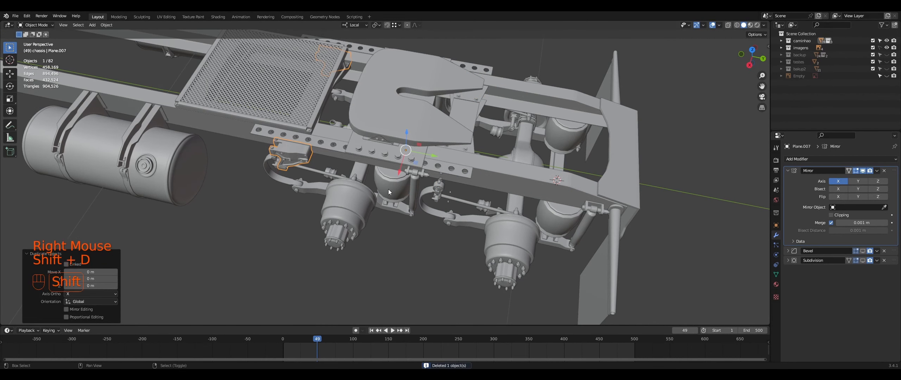
key(shift+s)
click(383, 149)
middle_drag(428, 188, 458, 203)
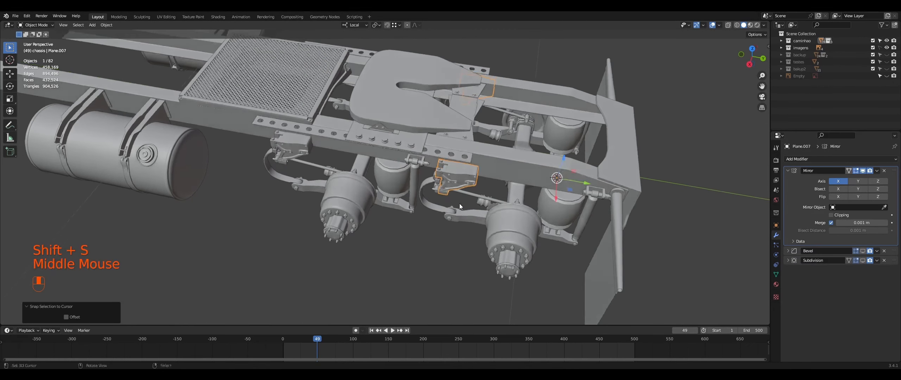
- Deselect the copied bracket and save the truck file
right_click(418, 263)
mouse_move(418, 263)
middle_down()
mouse_move(442, 254)
mouse_move(491, 276)
mouse_move(432, 257)
middle_up()
key(ctrl+s)
scroll(493, 276, down, 1)
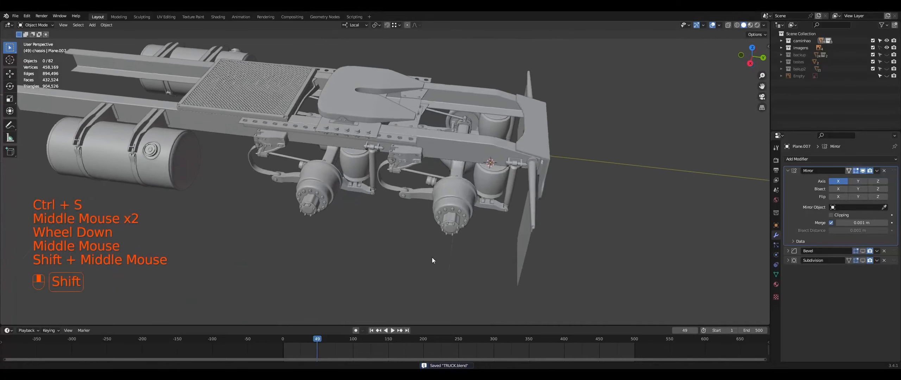
- Examine the contents of the hidden backup collections in the Outliner, including the roda sub-collection, and collapse them again
click(781, 69)
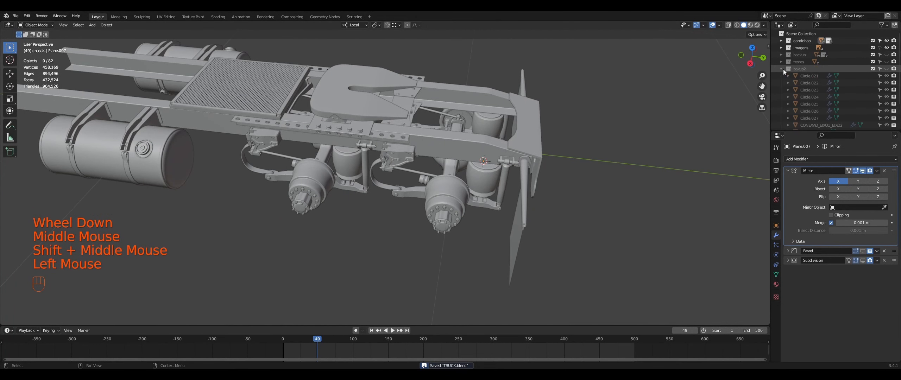
scroll(812, 97, down, 2)
scroll(799, 70, up, 1)
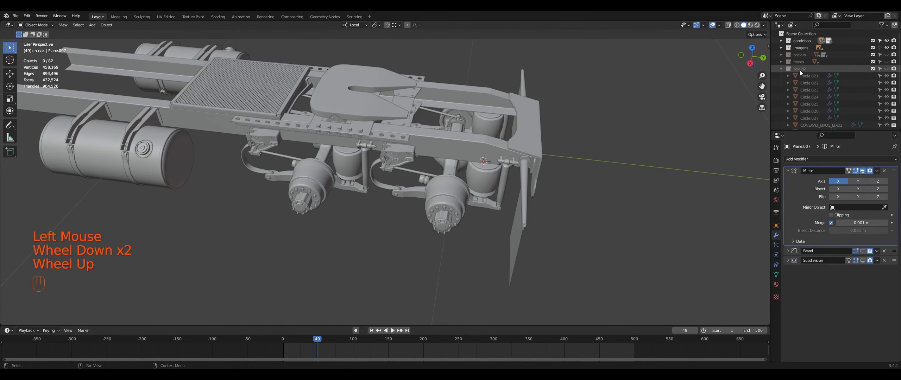
click(783, 70)
click(781, 55)
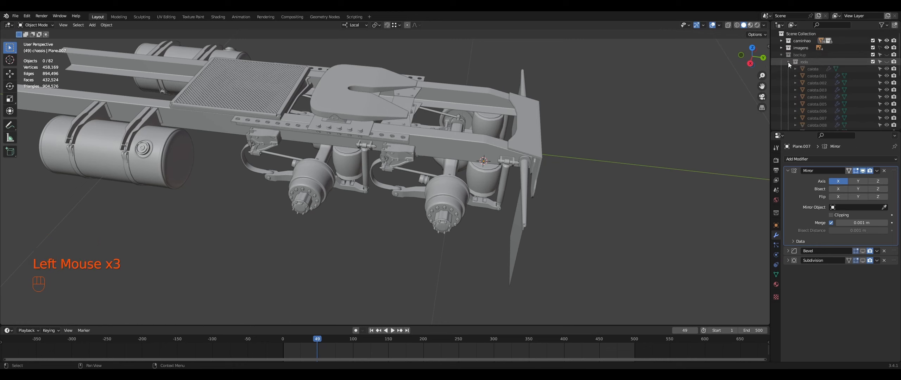
click(788, 62)
click(879, 65)
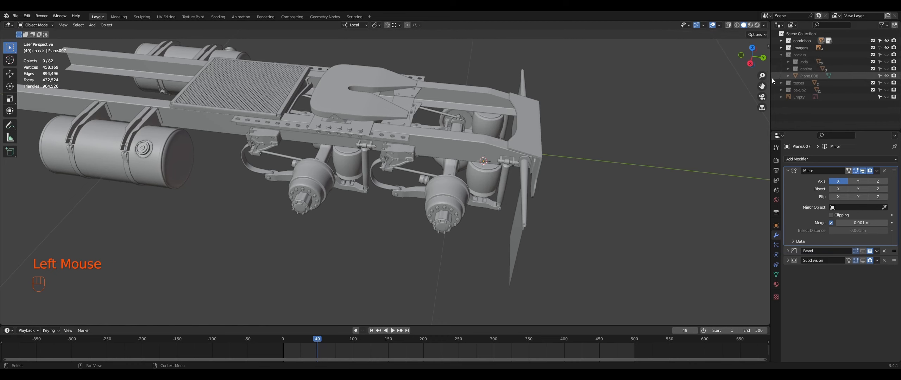
click(788, 62)
click(788, 62)
click(781, 54)
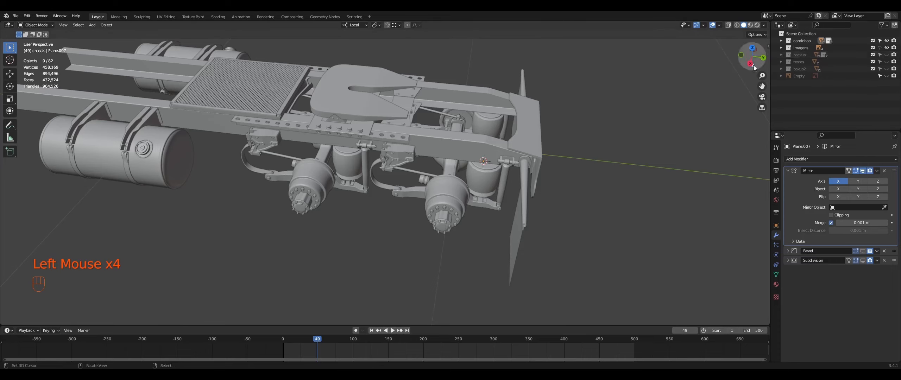
- Save the truck file again and inspect the chassis from several angles
middle_drag(504, 176, 409, 261)
scroll(491, 186, down, 2)
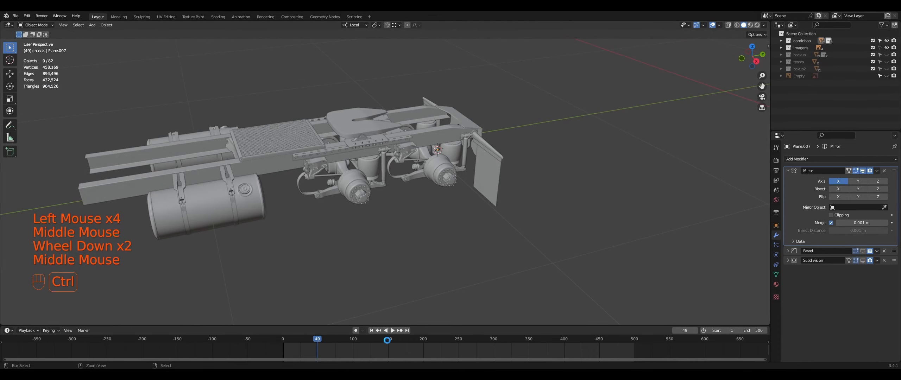
key(ctrl+s)
middle_drag(423, 289, 426, 233)
scroll(438, 281, up, 2)
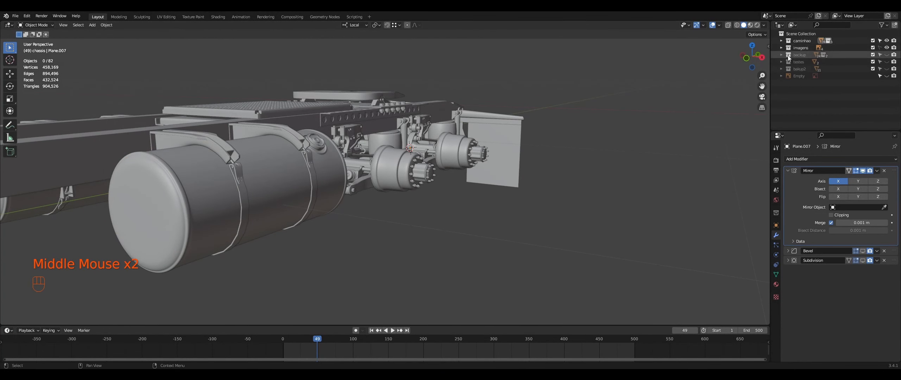
middle_drag(551, 127, 572, 148)
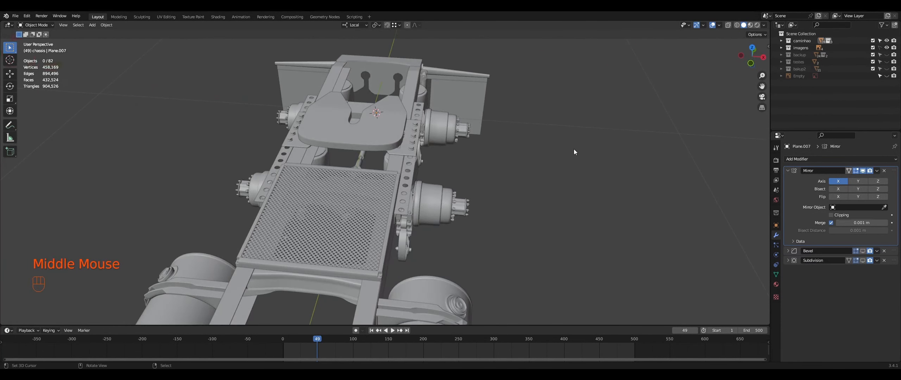
- Reveal the roda wheel collection inside the backup collection over the top-view blueprint, leaving the cabin collection hidden
key(KP_7)
key(shift+z)
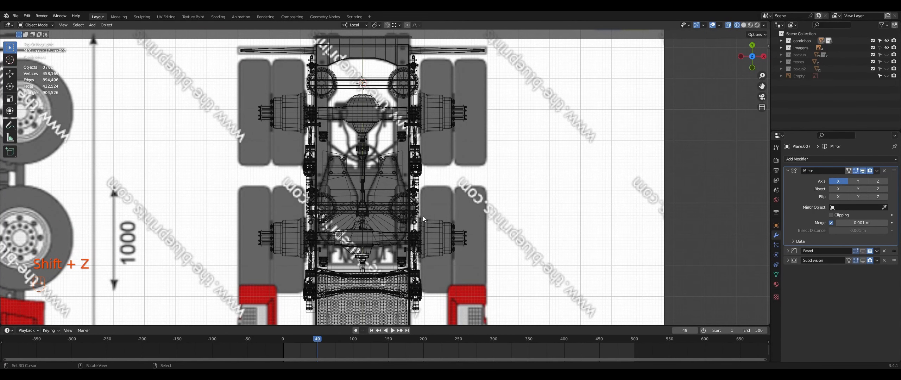
click(886, 55)
click(781, 55)
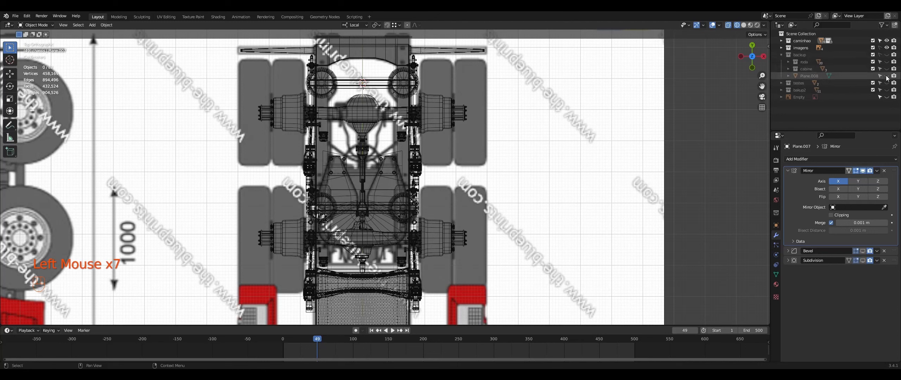
click(886, 63)
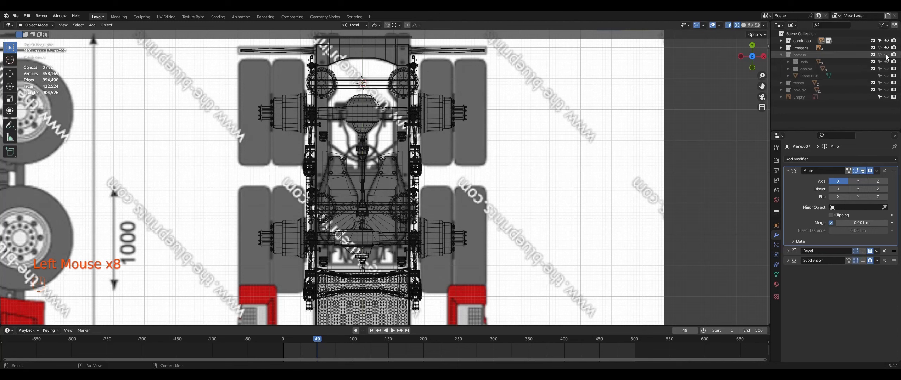
click(886, 55)
click(886, 56)
click(788, 62)
click(787, 62)
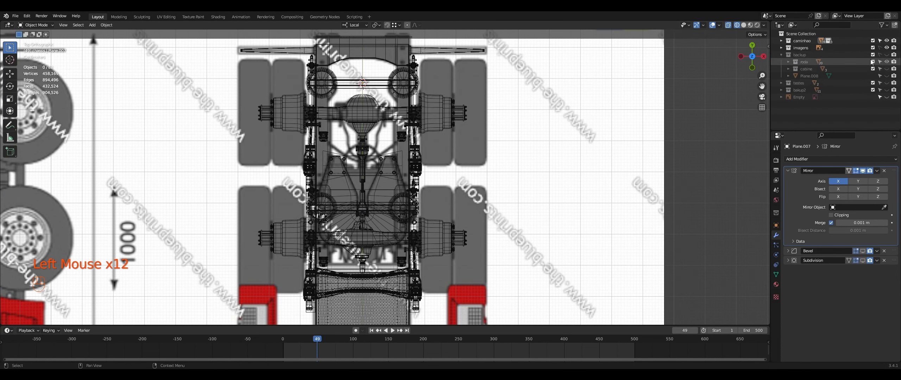
click(886, 55)
- Examine how the wheels sit on the chassis axles in both solid and wireframe display
key(shift+z)
middle_drag(522, 220, 464, 249)
scroll(525, 169, down, 1)
scroll(511, 179, up, 2)
scroll(528, 201, down, 1)
right_click(458, 245)
scroll(442, 248, down, 2)
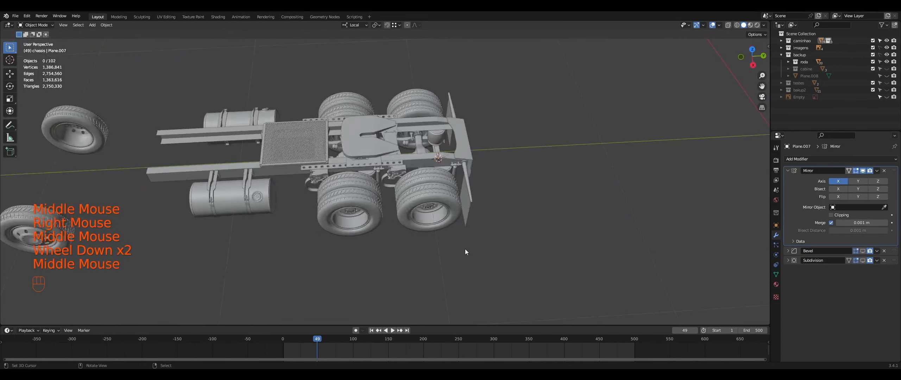
key(shift+z)
key(shift+z)
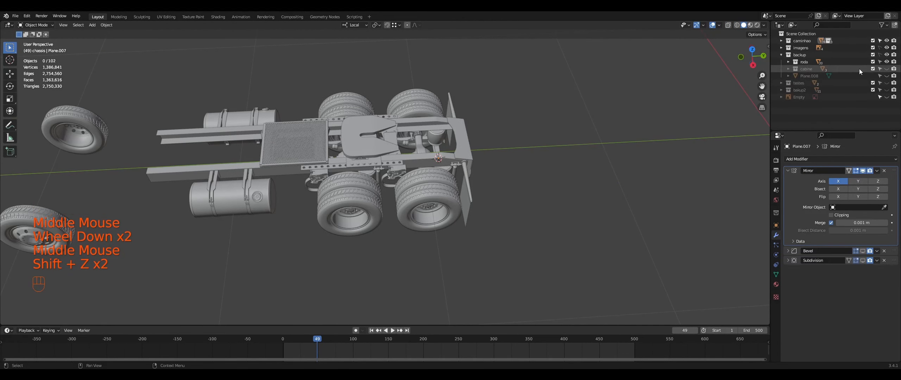
- Make the backup collection selectable so its wheels can be picked in the viewport
click(401, 199)
click(401, 198)
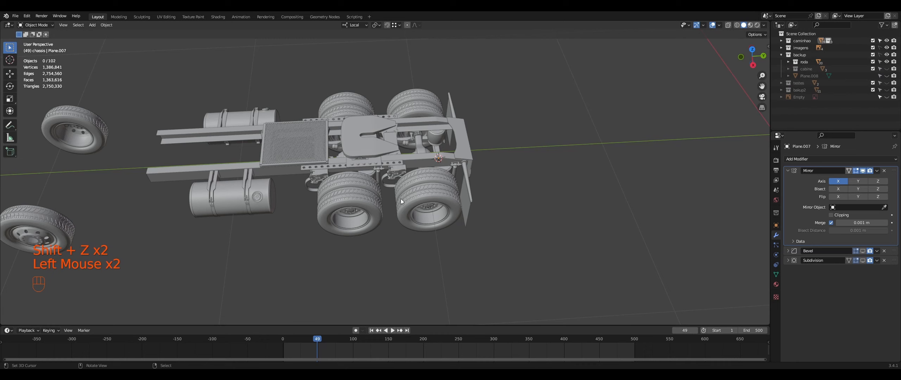
right_click(432, 193)
right_click(420, 203)
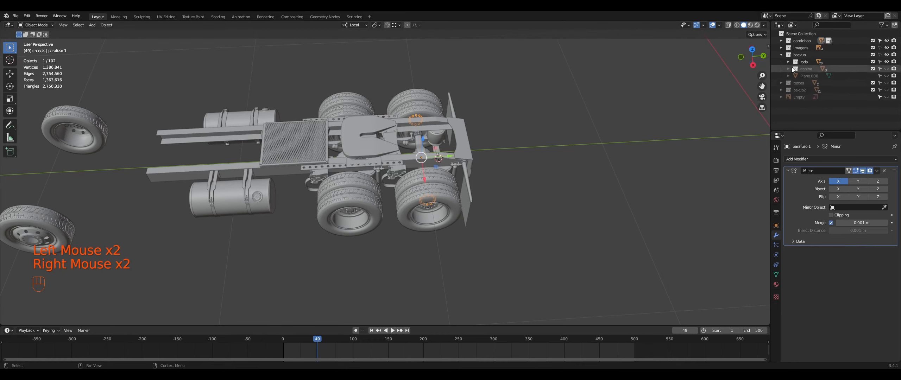
click(787, 61)
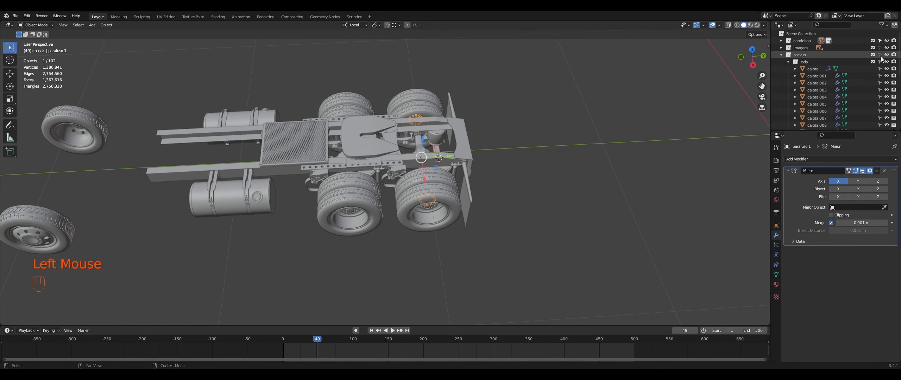
click(880, 55)
click(781, 54)
- Select the tyres and rims of both wheels on one side of the forward drive axle
middle_drag(404, 183, 417, 243)
right_click(374, 198)
shift+right_click(370, 216)
key(shift+z)
scroll(416, 241, up, 2)
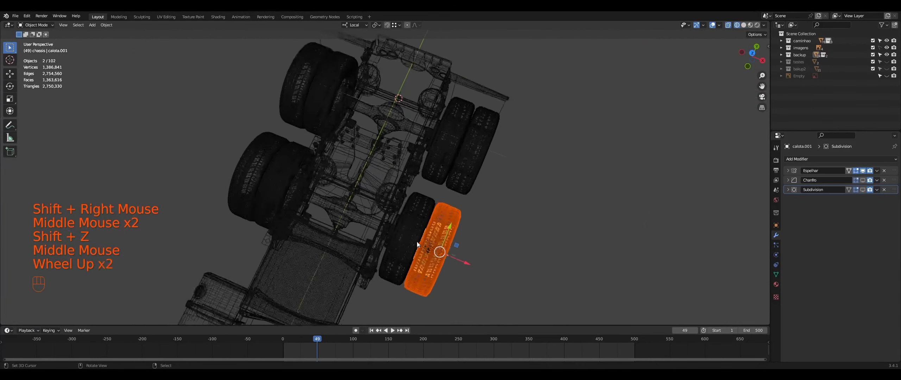
shift+right_click(416, 235)
key(shift+z)
key(shift+z)
shift+right_click(415, 233)
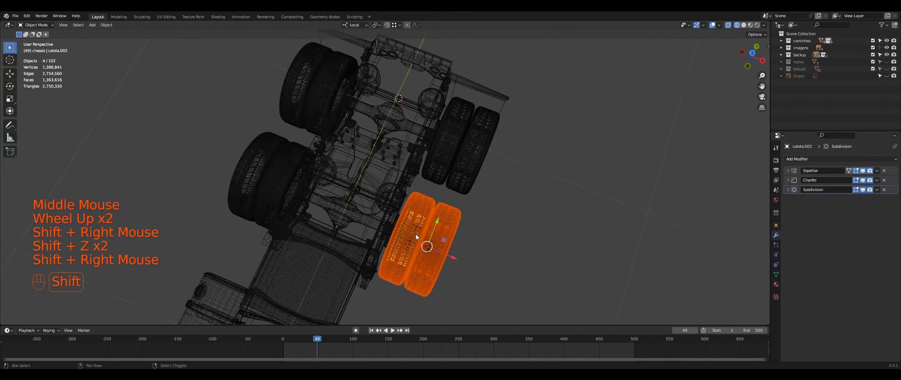
- Examine the selected dual wheel and its fit against the chassis from several angles
mouse_move(415, 235)
middle_down()
mouse_move(380, 210)
mouse_move(419, 222)
middle_up()
key(shift+z)
drag(435, 239, 554, 248)
right_click(555, 248)
middle_drag(521, 240, 497, 237)
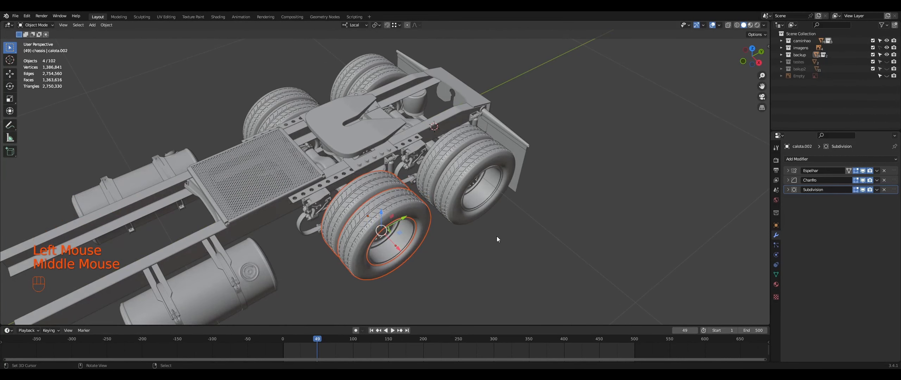
scroll(523, 190, down, 2)
middle_drag(526, 198, 458, 201)
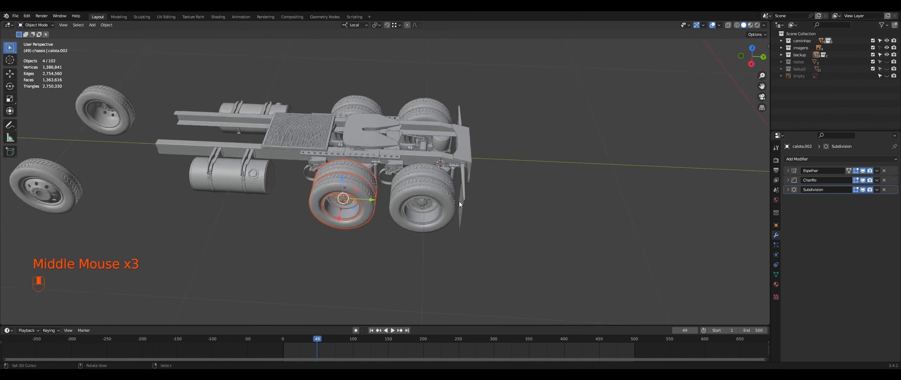
scroll(482, 206, down, 1)
- Select all wheel objects in the roda collection and isolate them in local view
click(781, 55)
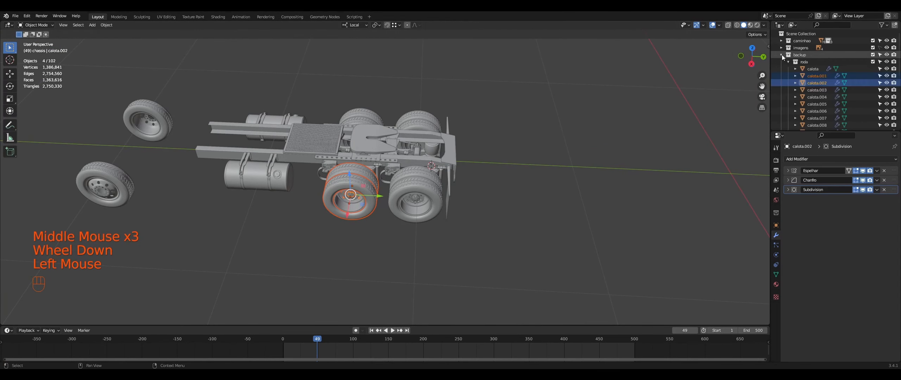
click(813, 63)
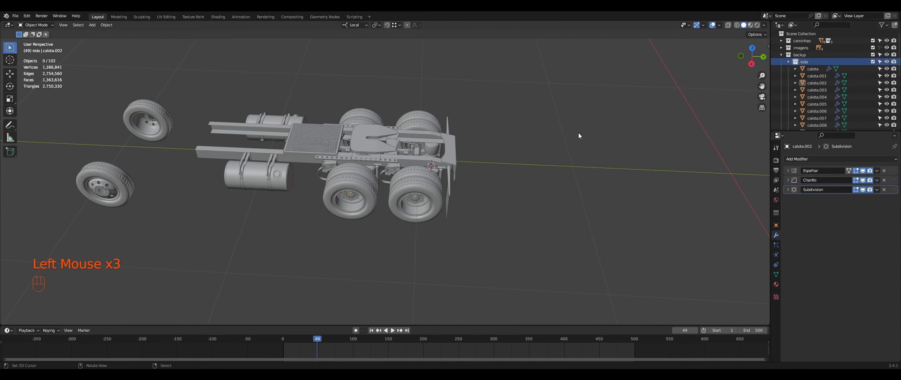
scroll(629, 150, down, 2)
scroll(844, 102, down, 5)
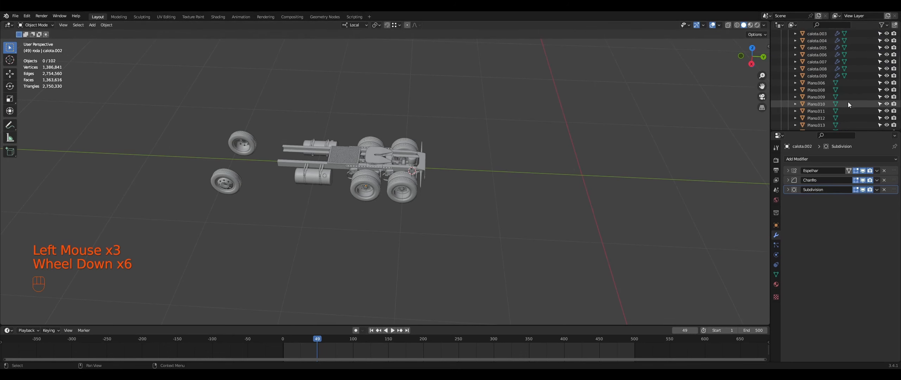
click(845, 102)
scroll(825, 97, up, 5)
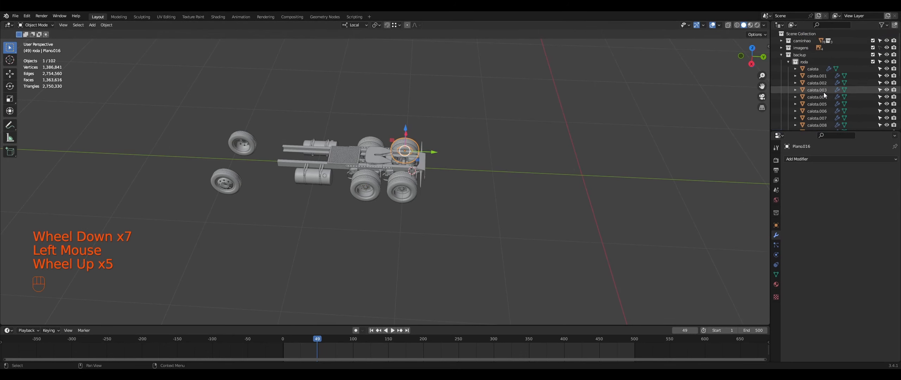
middle_drag(463, 136, 454, 197)
key(KP_Divide)
- Circle-select one dual wheel of the forward drive axle, invert the selection, hide all other wheels and collapse the backup collection
right_click(438, 213)
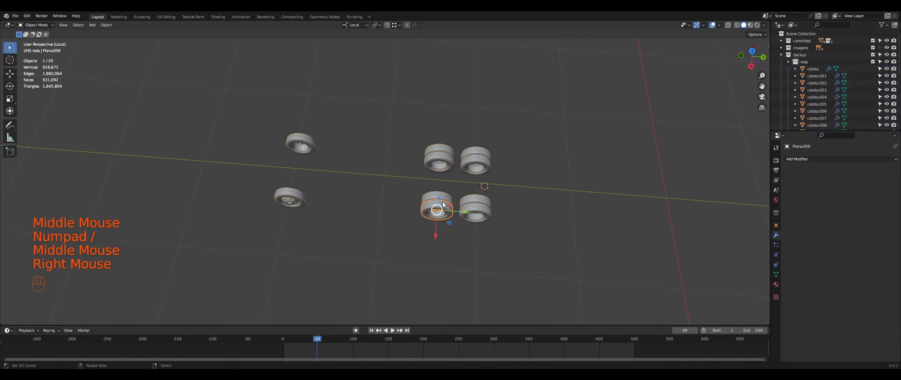
key(shift+z)
key(c)
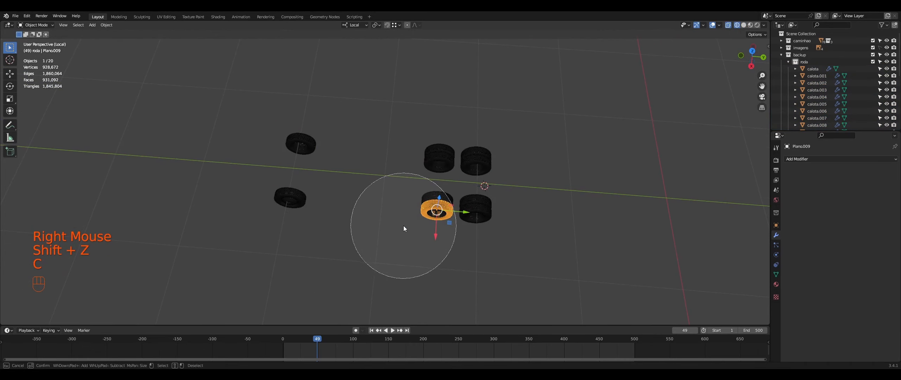
scroll(403, 221, up, 6)
scroll(431, 211, up, 1)
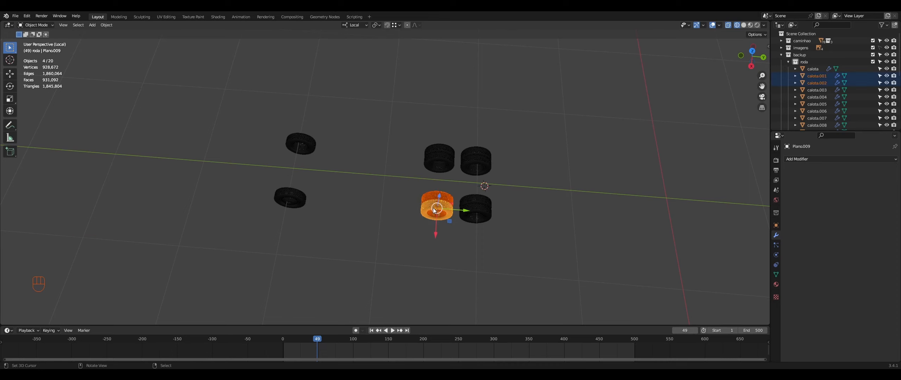
key(ctrl+i)
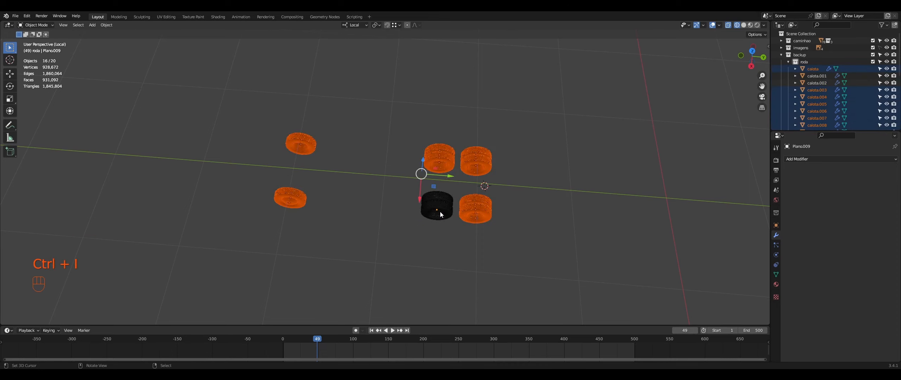
key(h)
middle_drag(411, 248, 587, 205)
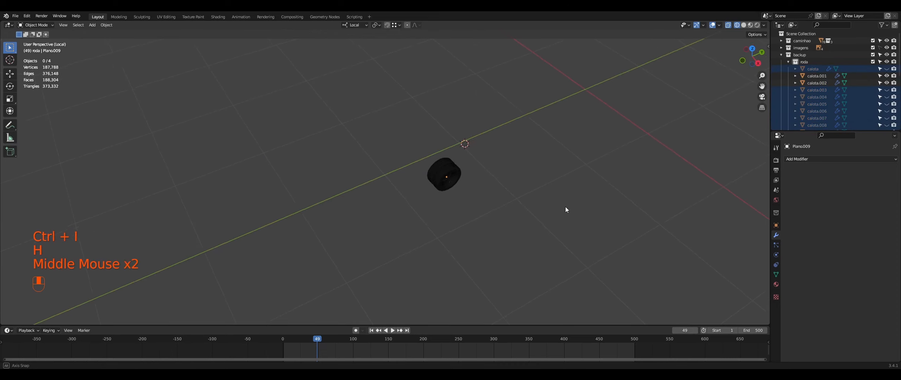
click(788, 62)
click(781, 54)
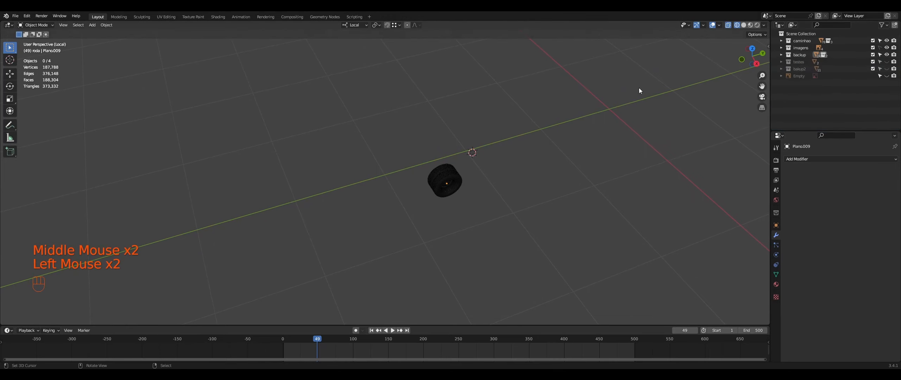
- Leave local view and line up the chassis and remaining dual wheel with the blueprint in top view
key(KP_Divide)
mouse_move(440, 211)
middle_down()
mouse_move(532, 215)
mouse_move(379, 275)
mouse_move(428, 228)
mouse_move(429, 243)
mouse_move(410, 224)
mouse_move(420, 228)
middle_up()
scroll(488, 216, up, 2)
key(shift+z)
scroll(532, 215, up, 1)
key(KP_7)
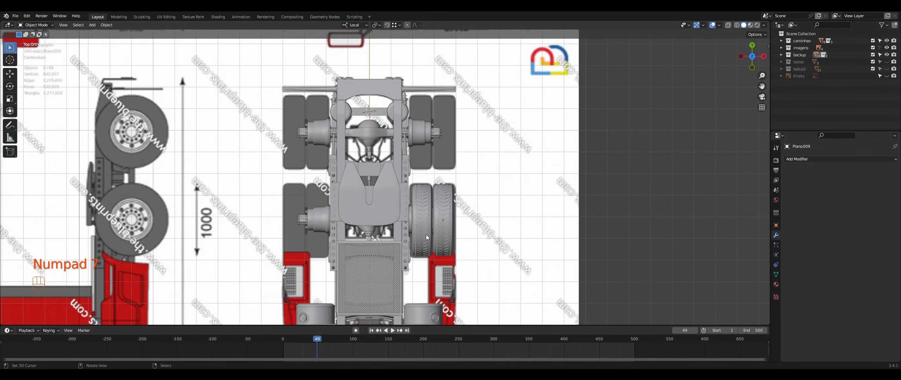
key(shift+z)
key(shift+z)
- Select the tyres and rims of both wheels in the remaining dual wheel on the forward drive axle
mouse_move(429, 240)
middle_down()
mouse_move(387, 211)
mouse_move(412, 187)
mouse_move(425, 210)
mouse_move(413, 219)
mouse_move(446, 231)
mouse_move(389, 190)
mouse_move(391, 204)
mouse_move(425, 214)
mouse_move(434, 226)
mouse_move(426, 232)
middle_up()
scroll(412, 219, up, 1)
right_click(446, 231)
shift+right_click(367, 195)
key(shift+z)
shift+right_click(421, 204)
key(shift+z)
key(shift+z)
shift+right_click(428, 217)
key(shift+z)
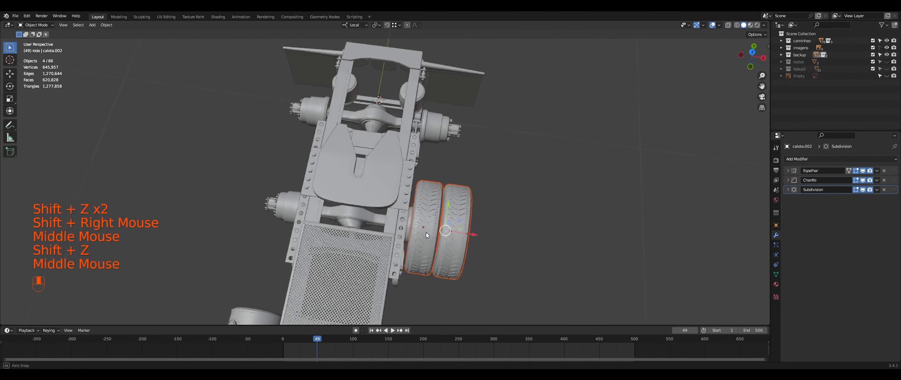
- Scale the selected tyres and rims along local X by about 1.07 around their individual origins, matching the blueprint width
key(KP_7)
click(376, 25)
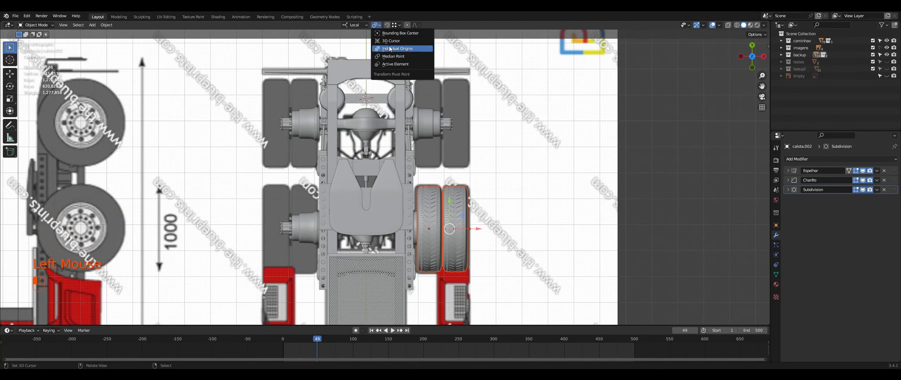
click(530, 217)
scroll(479, 260, up, 1)
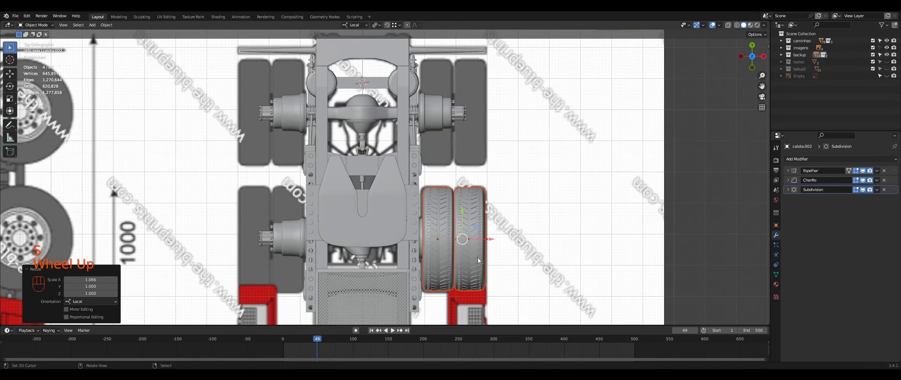
- Select only the inner wheel's tyre and rim and move them about 0.008 m inward along local X
key(shift+z)
right_click(442, 254)
right_click(439, 248)
right_click(440, 248)
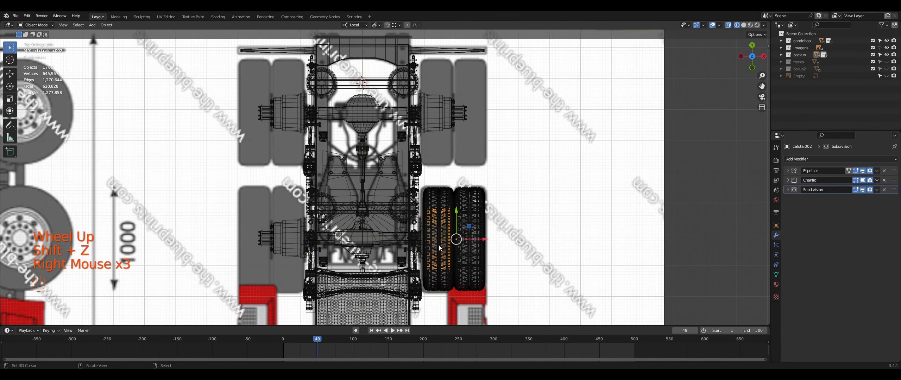
shift+right_click(440, 248)
key(ctrl+z)
shift+right_click(440, 248)
key(shift+z)
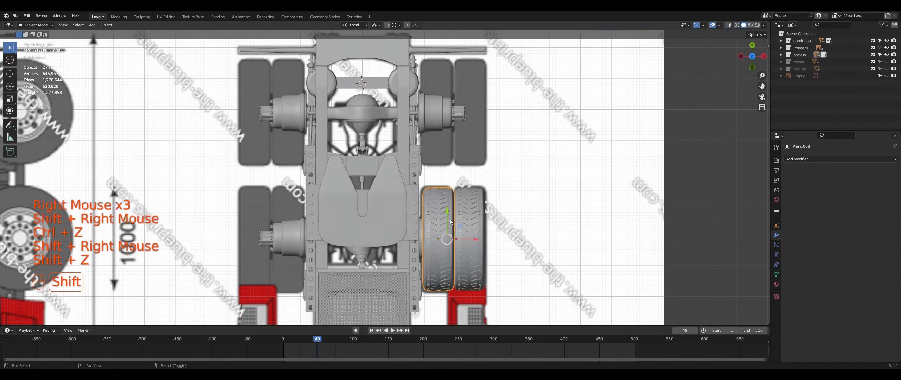
drag(471, 238, 468, 238)
middle_drag(469, 238, 481, 263)
scroll(408, 192, up, 1)
scroll(411, 201, up, 2)
scroll(411, 219, down, 1)
scroll(488, 267, down, 2)
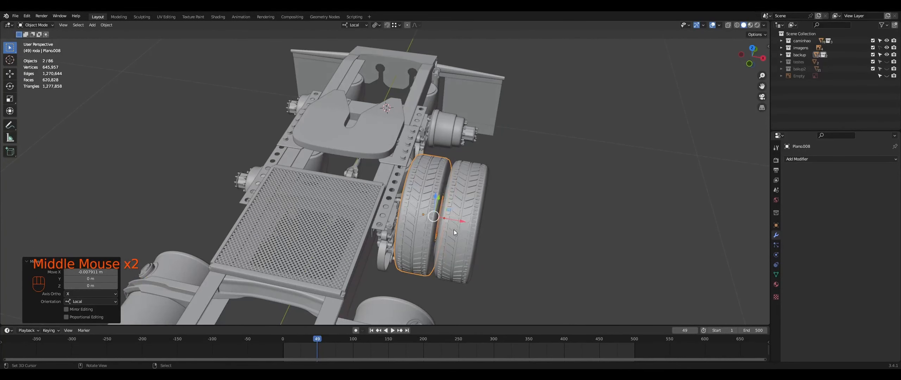
- Move the inner wheel's tyre and rim outward along local X, well clear of the axle and the other wheel
drag(463, 224, 539, 241)
middle_drag(539, 240, 459, 216)
right_click(490, 221)
right_click(487, 208)
shift+right_click(492, 212)
scroll(471, 207, up, 2)
scroll(449, 199, up, 2)
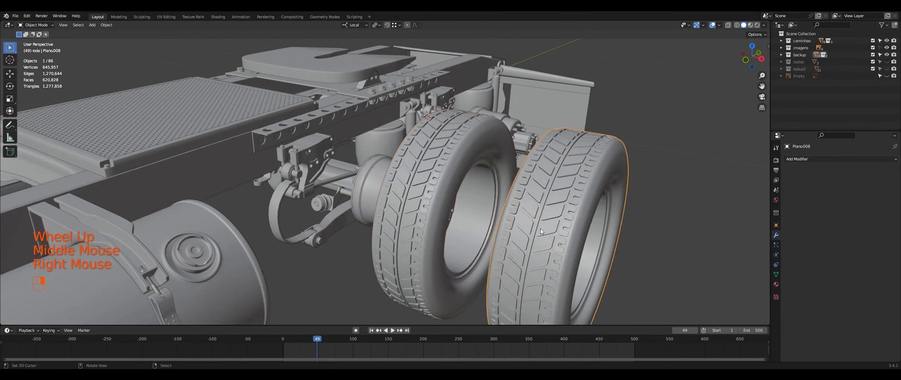
shift+right_click(594, 233)
scroll(599, 234, down, 3)
middle_drag(598, 234, 541, 231)
drag(533, 228, 649, 251)
scroll(458, 267, up, 2)
- Select the rim and tyre of the wheel left on the axle and shift them about 0.003 m inward along X
middle_drag(458, 268, 400, 249)
right_click(403, 228)
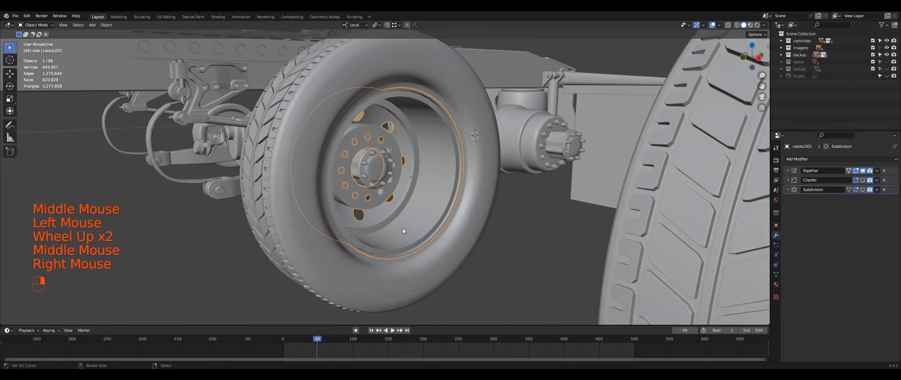
shift+right_click(317, 214)
middle_drag(317, 215, 358, 243)
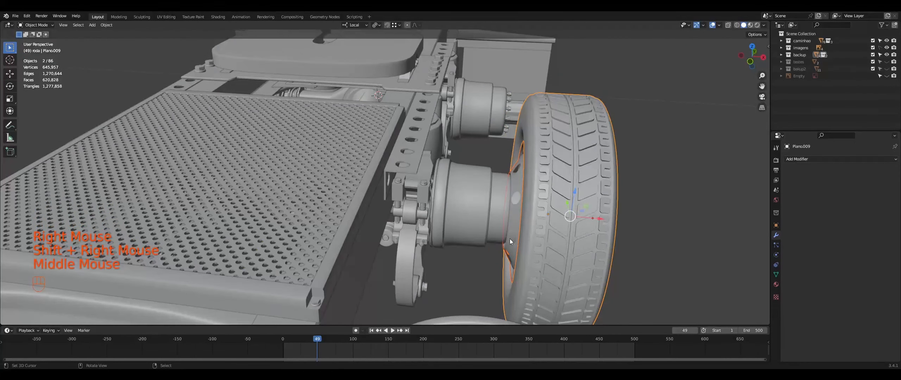
drag(589, 218, 588, 218)
middle_drag(545, 224, 481, 209)
scroll(482, 223, up, 1)
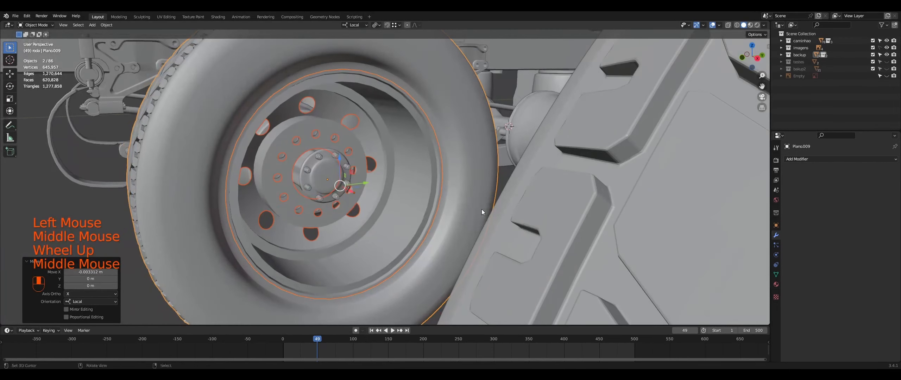
- Move the same rim and tyre a further 0.021 m or so inward along local X to seat them on the hub
middle_drag(376, 211, 393, 214)
drag(440, 196, 424, 189)
middle_drag(424, 190, 461, 282)
scroll(432, 271, down, 2)
scroll(462, 282, down, 3)
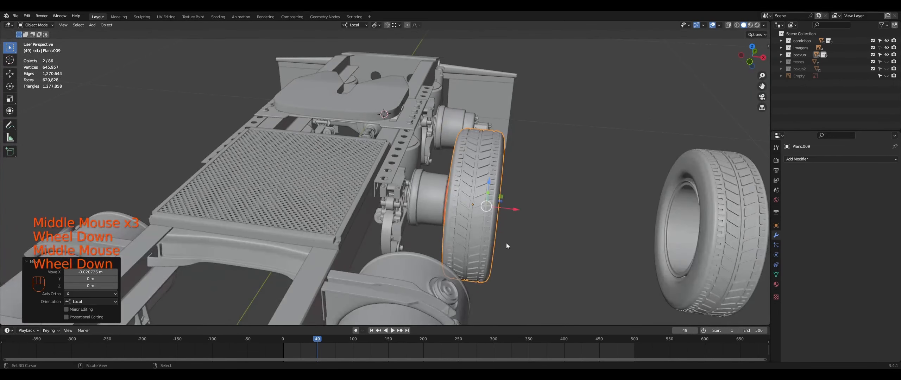
- Try moving the mounted wheel's tyre and rim about 0.103 m outward along X and opening the rim for mesh editing
right_click(506, 244)
middle_drag(506, 244, 406, 234)
right_click(405, 233)
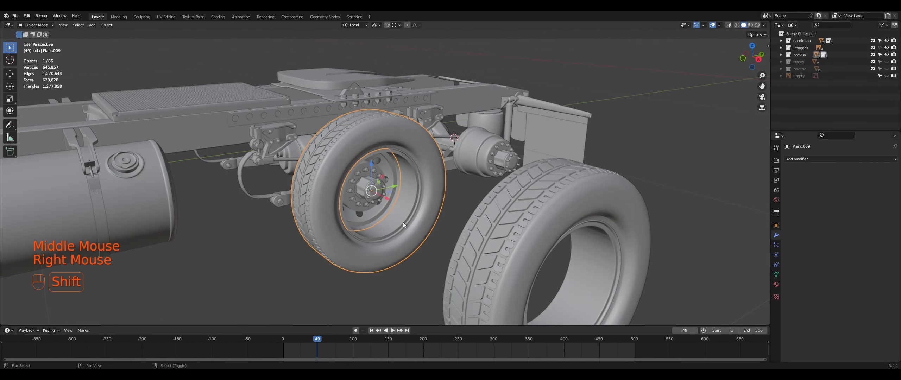
shift+right_click(395, 212)
drag(393, 201, 413, 209)
middle_drag(414, 209, 423, 210)
scroll(424, 211, up, 2)
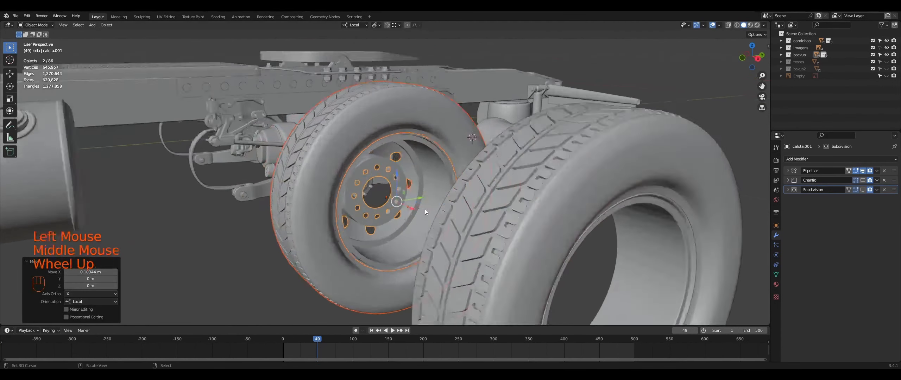
right_click(371, 232)
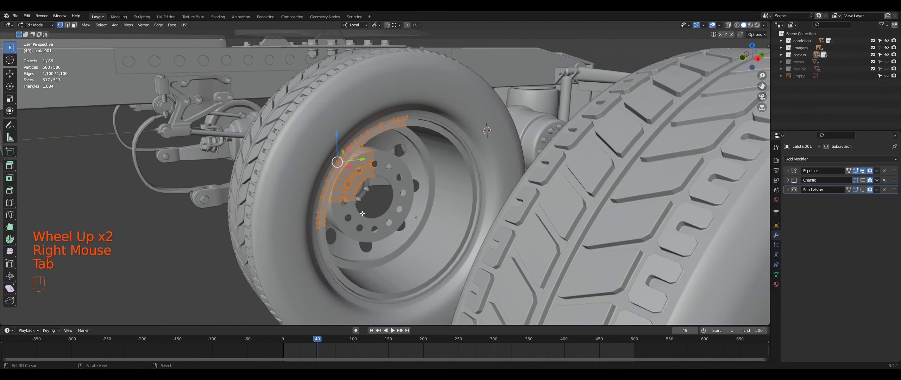
- Undo the rim mesh editing and the last outward move of the mounted wheel
middle_drag(363, 213, 509, 257)
scroll(359, 212, down, 1)
key(ctrl+z)
key(ctrl+z)
key(ctrl+z)
key(ctrl+z)
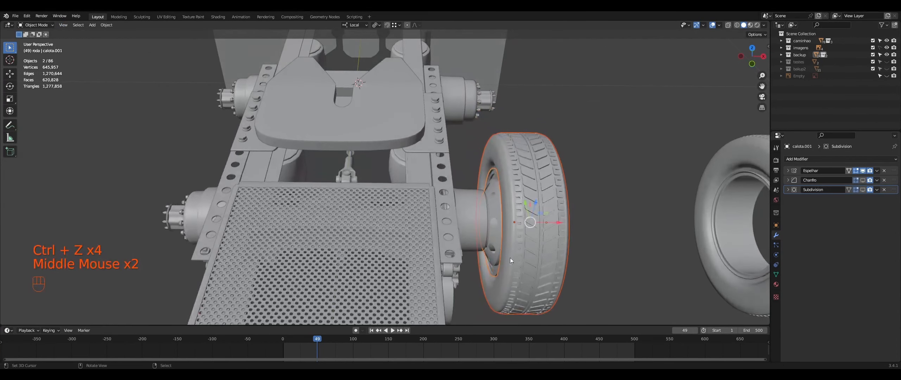
- Select the tyre and rim of the wheel set aside and move them back along local X to the inner position on the axle
right_click(587, 231)
scroll(584, 234, down, 1)
middle_drag(584, 234, 654, 257)
right_click(643, 249)
shift+right_click(614, 246)
drag(668, 248, 450, 257)
scroll(443, 254, up, 1)
middle_drag(443, 253, 443, 231)
scroll(429, 246, up, 2)
scroll(429, 229, down, 1)
- Isolate the inner wheel and the axle housing in local view, and select only the wheel's tyre and rim
shift+right_click(450, 213)
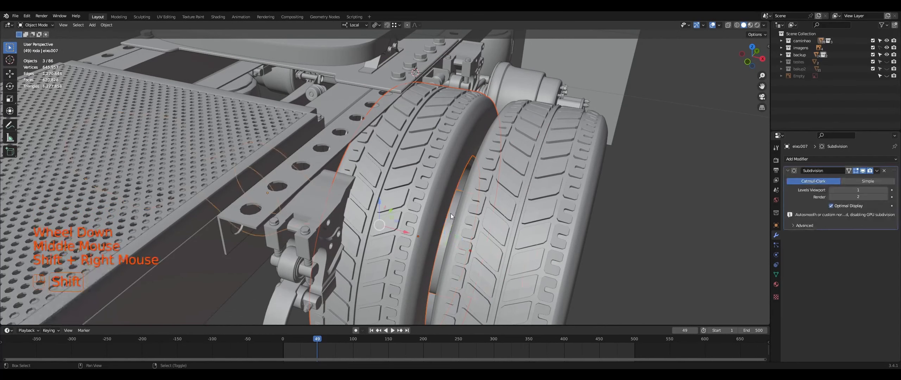
key(shift+z)
key(shift+z)
scroll(485, 232, down, 1)
mouse_move(484, 235)
middle_down()
mouse_move(439, 267)
mouse_move(457, 248)
mouse_move(431, 240)
mouse_move(401, 246)
mouse_move(442, 216)
mouse_move(518, 207)
middle_up()
key(KP_Divide)
scroll(485, 258, up, 2)
right_click(391, 204)
shift+right_click(403, 211)
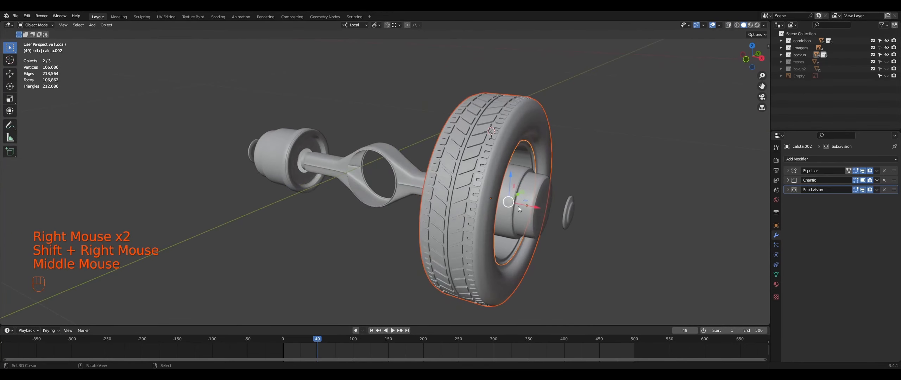
- Adjust the inner tyre and rim along local X to fit the axle hub, and leave local view
drag(534, 209, 536, 210)
middle_drag(536, 210, 558, 234)
drag(546, 192, 560, 194)
click(559, 193)
middle_drag(559, 193, 512, 278)
key(KP_Divide)
scroll(523, 275, down, 1)
scroll(454, 280, down, 2)
middle_drag(454, 280, 467, 294)
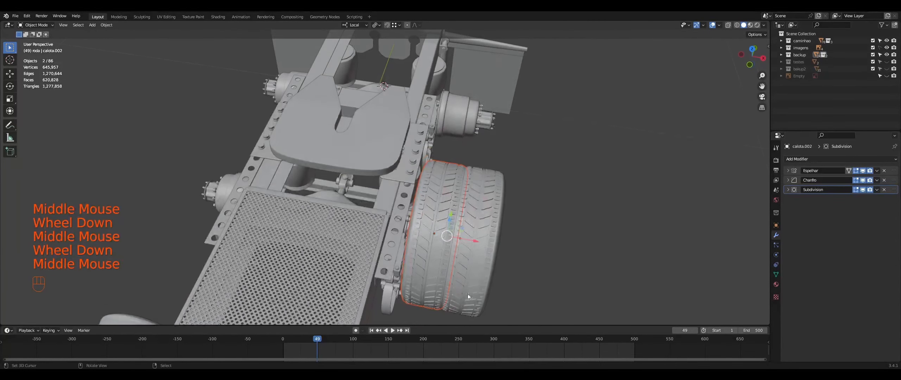
- Select the outer wheel's tyre and rim and move them about 0.018 m outward along local X
right_click(481, 269)
middle_drag(481, 269, 436, 249)
shift+right_click(387, 224)
middle_drag(387, 224, 439, 237)
drag(514, 249, 515, 247)
mouse_move(515, 247)
middle_down()
mouse_move(524, 250)
mouse_move(509, 238)
middle_up()
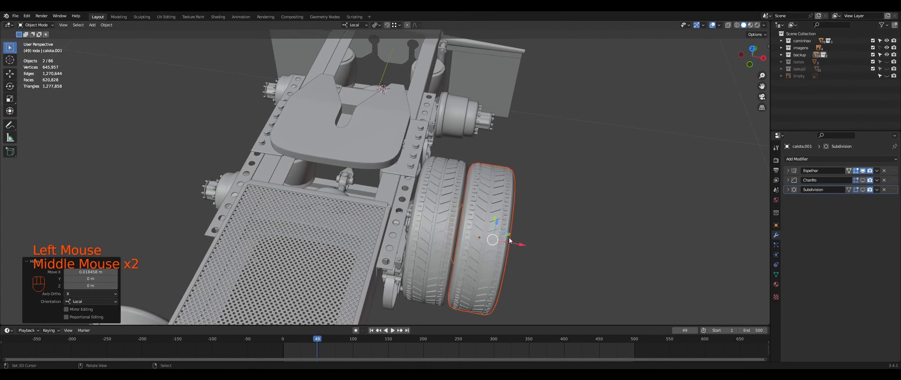
drag(522, 243, 522, 247)
scroll(522, 246, down, 1)
middle_drag(522, 247, 461, 255)
- Select the inner wheel's parts using wireframe display, nudge them slightly along the axle, and clear the selection
right_click(461, 255)
middle_drag(460, 255, 341, 224)
right_click(313, 167)
mouse_move(308, 163)
middle_down()
mouse_move(330, 165)
mouse_move(311, 213)
mouse_move(292, 158)
middle_up()
key(shift+z)
shift+right_click(287, 178)
shift+right_click(309, 134)
shift+right_click(331, 151)
key(shift+z)
drag(283, 147, 280, 147)
middle_drag(280, 147, 376, 243)
scroll(381, 218, down, 2)
right_click(394, 239)
scroll(392, 240, up, 1)
scroll(361, 232, up, 2)
middle_drag(377, 243, 402, 257)
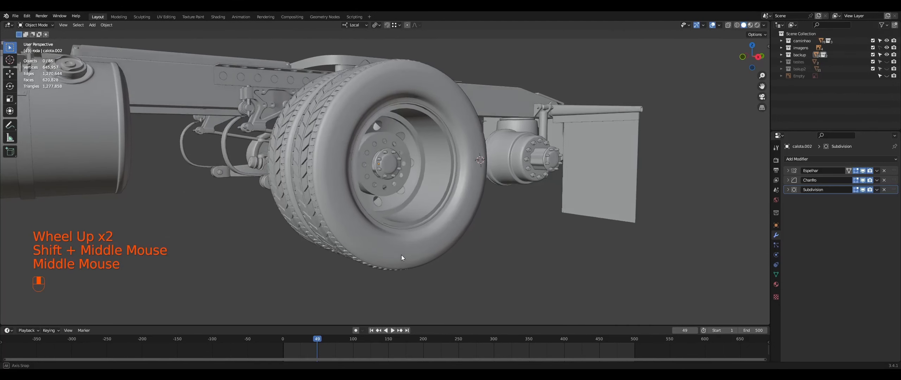
- Open the outer wheel's rim for mesh editing and select its bolt-hole flange with a shortest path and circle select
right_click(395, 187)
middle_drag(395, 186, 389, 188)
key(Tab)
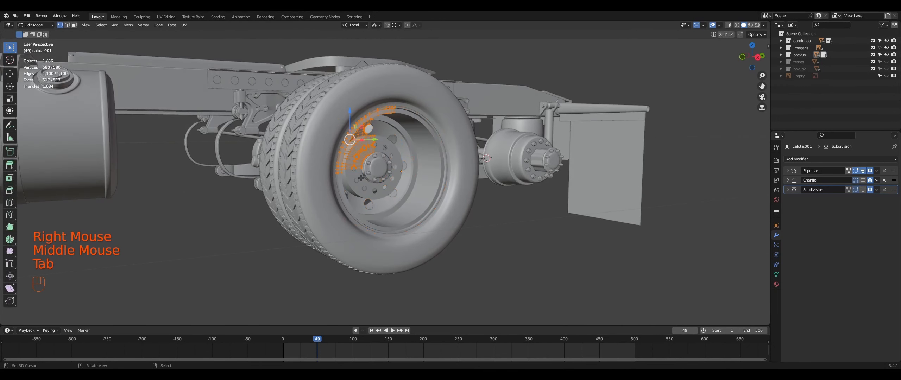
right_click(348, 171)
ctrl+right_click(375, 138)
middle_drag(375, 137, 367, 192)
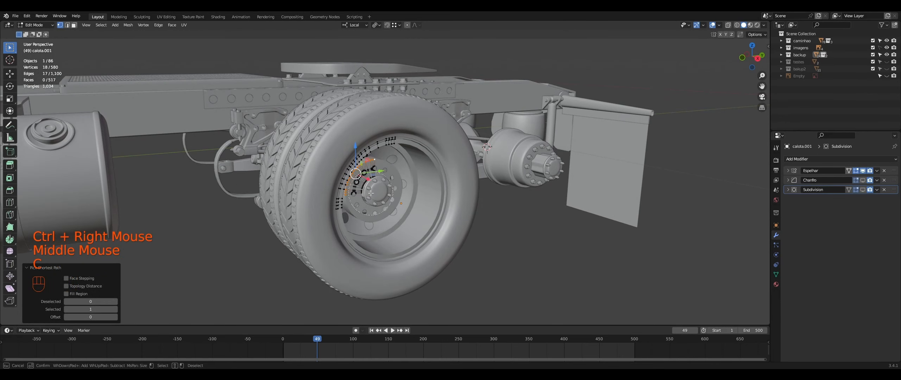
right_click(375, 187)
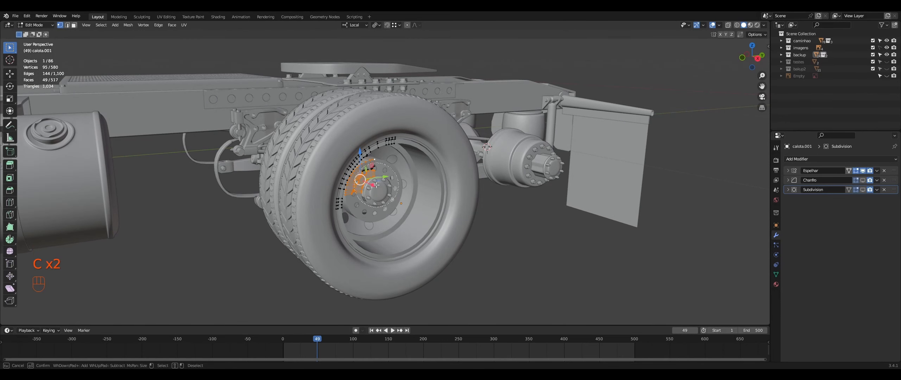
- Try moving the selected bolt-hole flange of the outer rim inward along local X
middle_drag(376, 185, 383, 194)
scroll(378, 188, up, 5)
drag(325, 199, 323, 199)
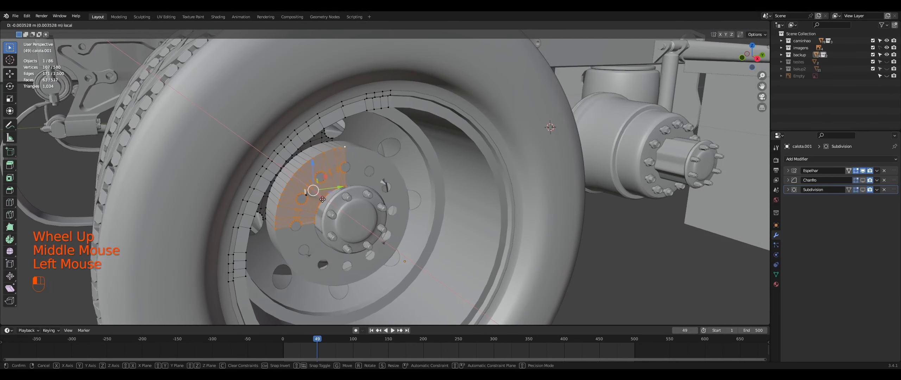
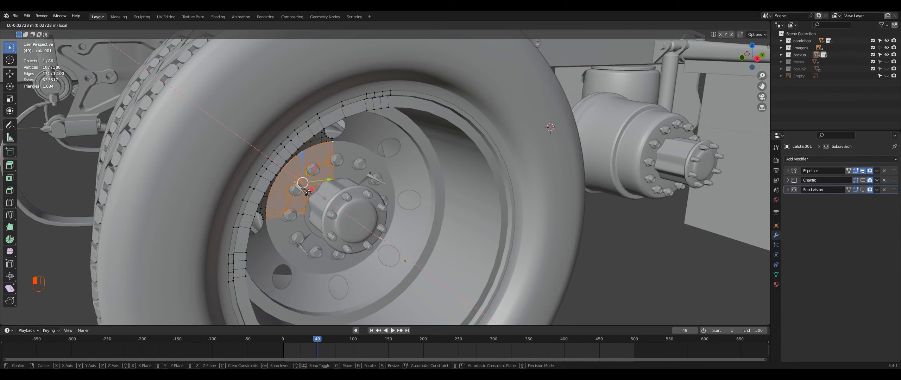
drag(306, 192, 314, 198)
key(shift+z)
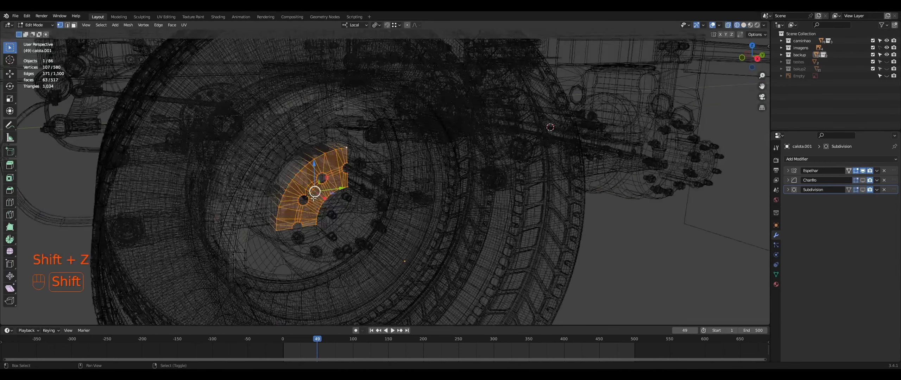
key(shift+z)
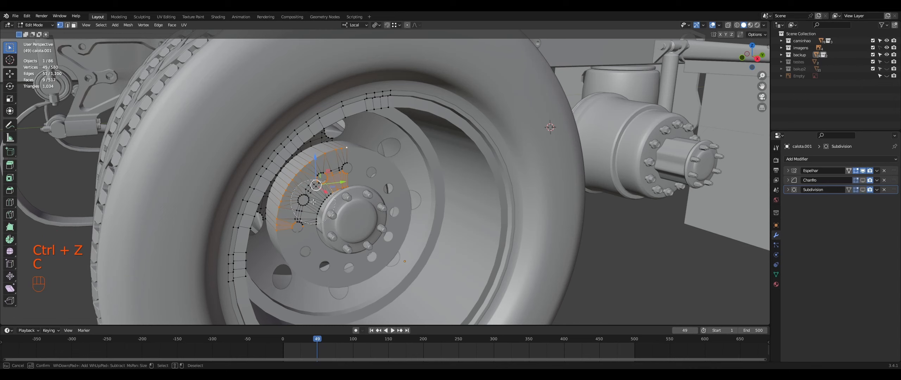
- Step back through the selection history, restore the flange selection and extend it with circle select
key(ctrl+z)
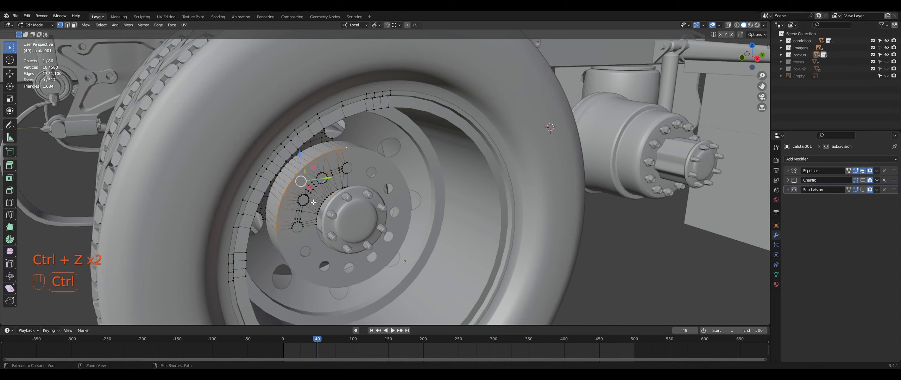
key(ctrl+shift+z)
key(c)
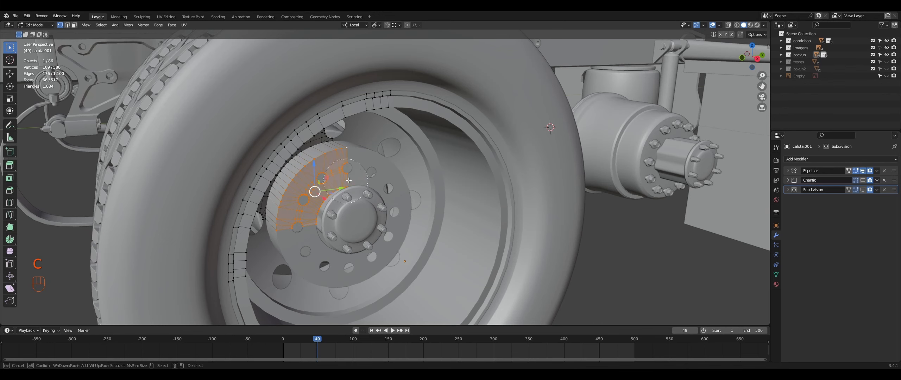
- Isolate the outer rim together with the axle housing in local view and reopen the rim for mesh editing
scroll(363, 203, down, 2)
middle_drag(363, 202, 329, 186)
key(Tab)
scroll(379, 227, down, 3)
shift+right_click(337, 178)
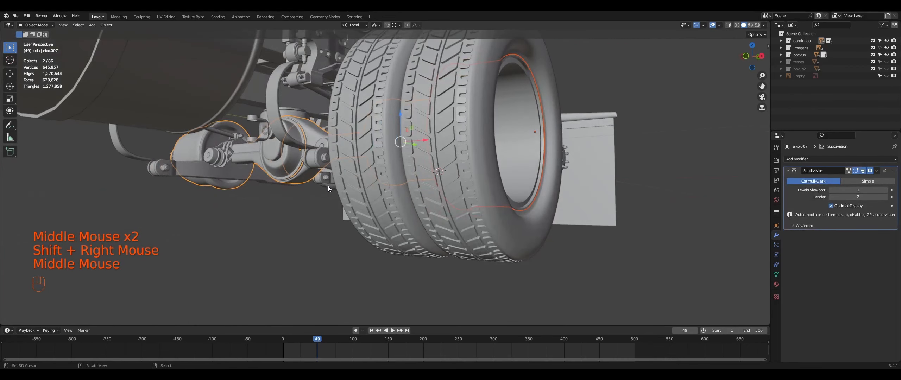
key(KP_Divide)
scroll(355, 237, up, 1)
middle_drag(328, 211, 571, 249)
scroll(355, 237, up, 1)
right_click(501, 225)
key(Tab)
scroll(437, 227, up, 1)
scroll(469, 212, up, 1)
scroll(426, 211, up, 1)
scroll(570, 234, down, 1)
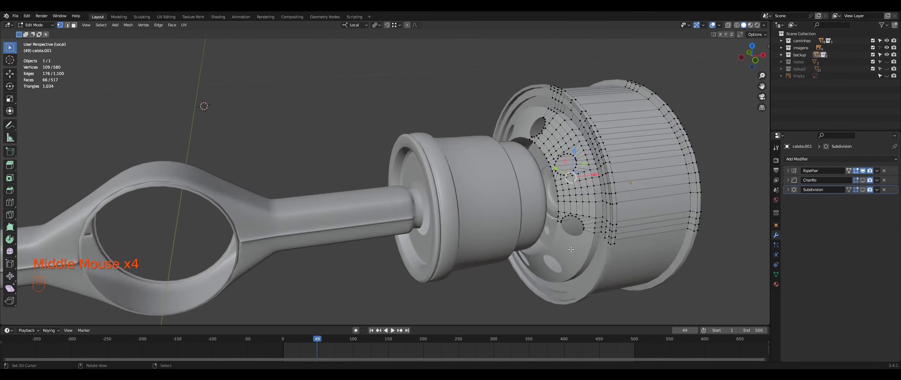
- Circle-select the rest of the rim's perforated disc and scale it by 0.850 along local X about the median point
key(c)
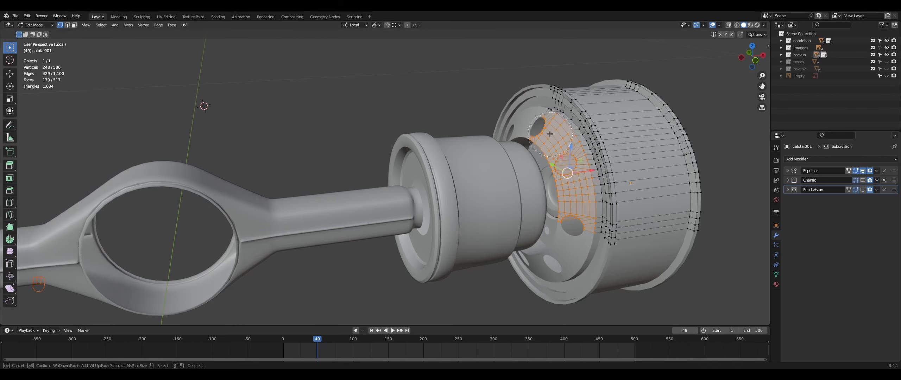
middle_drag(545, 143, 453, 157)
click(376, 25)
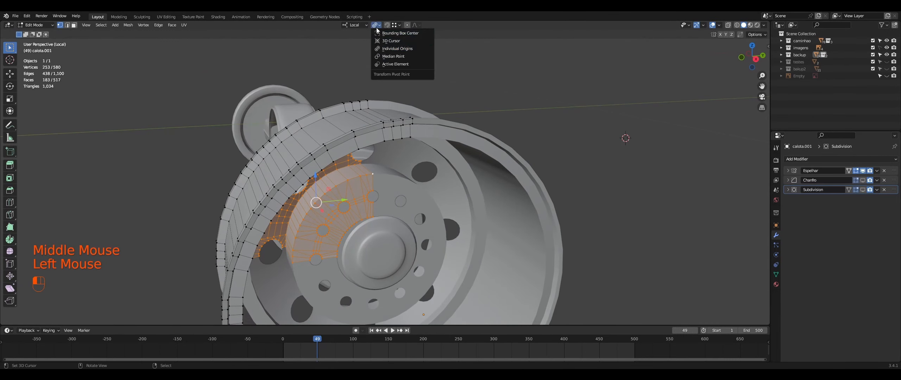
click(384, 56)
middle_drag(436, 129, 477, 143)
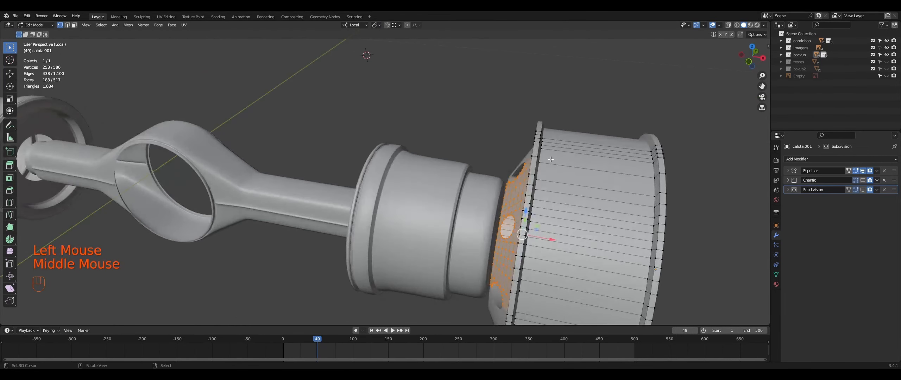
middle_drag(550, 159, 575, 159)
key(s)
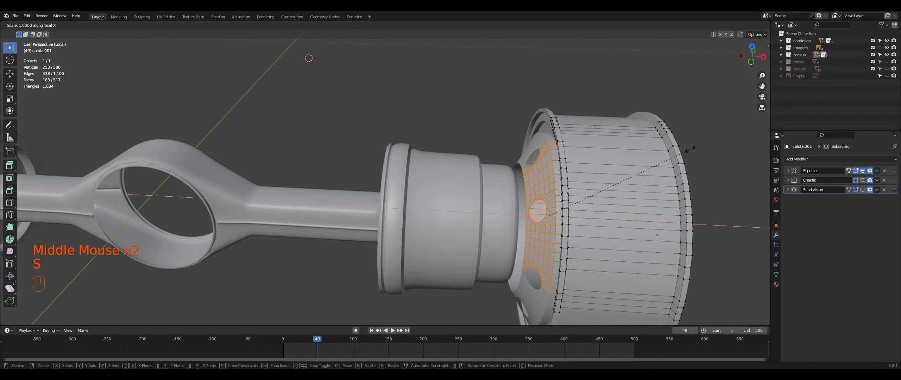
click(667, 155)
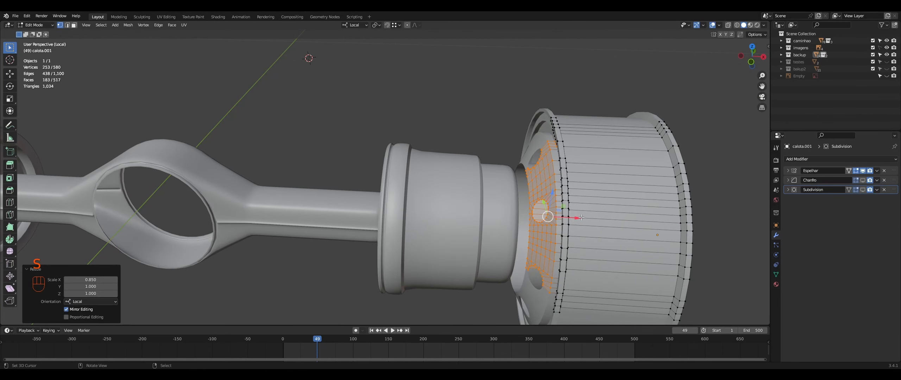
drag(576, 218, 568, 220)
middle_drag(569, 220, 588, 155)
key(ctrl+z)
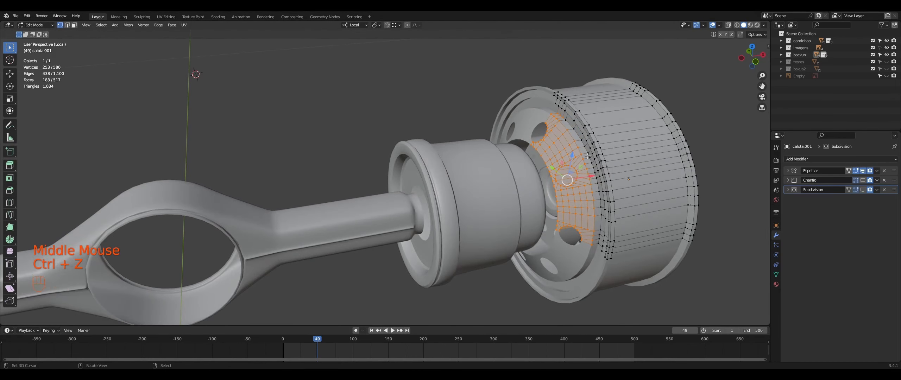
- Deselect the stray vertices at the rim's edge, scale the perforated disc by 0.826 along local X and move it slightly inward
shift+right_click(563, 118)
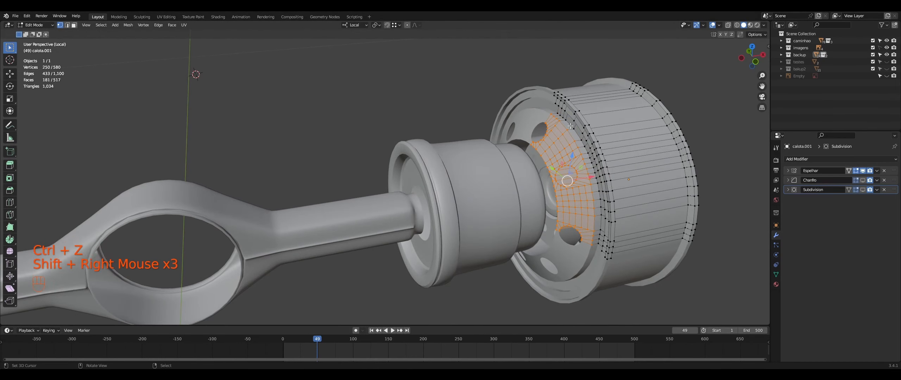
middle_drag(569, 126, 589, 140)
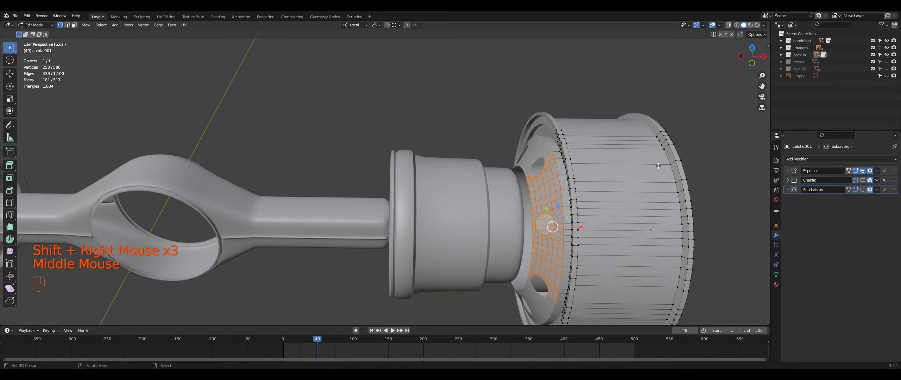
key(s)
key(x)
click(638, 175)
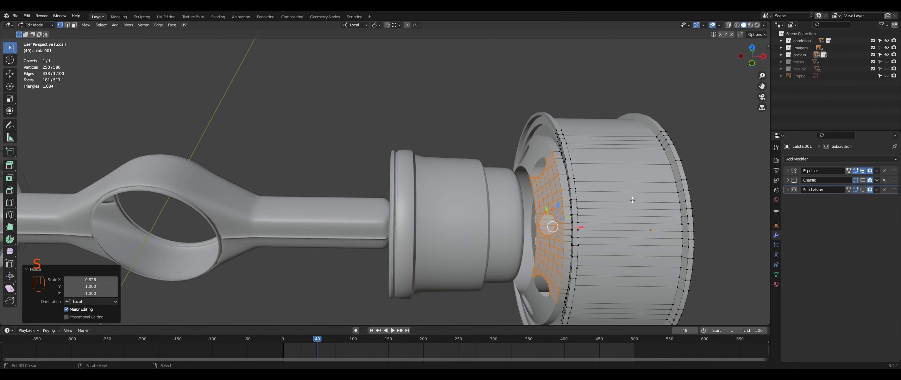
drag(580, 228, 575, 228)
- Return from the isolated view to the whole truck and reopen the outer rim for mesh editing
key(Tab)
scroll(575, 228, down, 1)
middle_drag(575, 228, 491, 243)
key(KP_Divide)
scroll(558, 222, down, 2)
scroll(520, 241, up, 2)
scroll(508, 247, up, 2)
key(Tab)
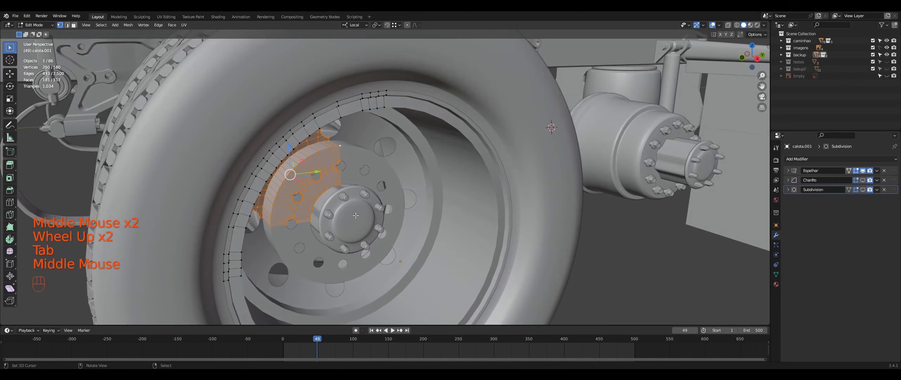
- Reduce the rim mesh selection to the bolt-hole flange around the hub with circle select
middle_drag(356, 215, 355, 210)
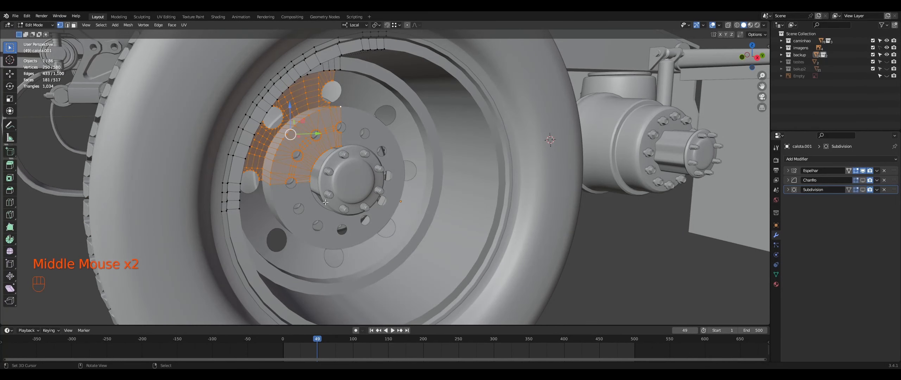
right_click(311, 192)
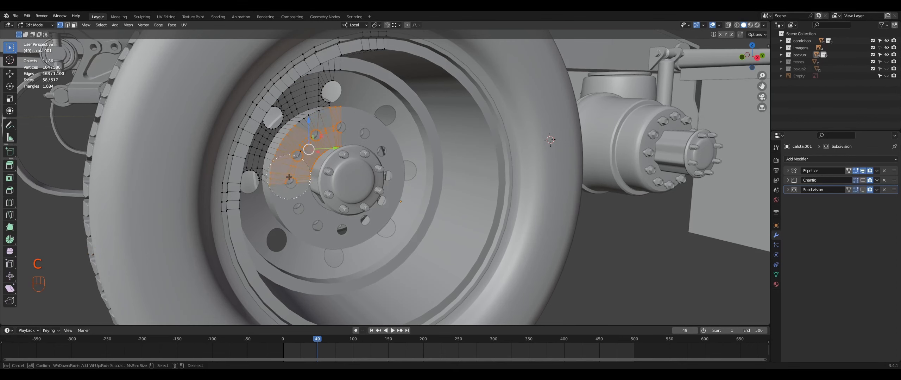
mouse_move(321, 131)
middle_down()
mouse_move(311, 146)
mouse_move(358, 163)
middle_up()
drag(369, 167, 360, 166)
middle_drag(360, 166, 357, 191)
key(c)
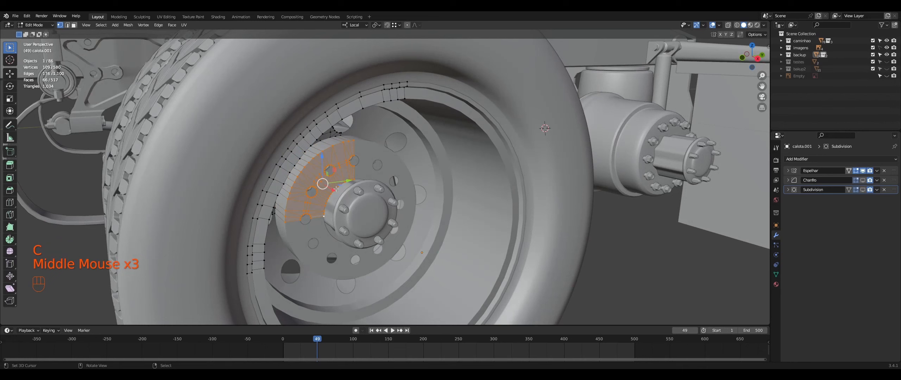
- Move the bolt-hole flange about 0.0198 m inward along local X onto the hub and leave mesh editing
drag(336, 189, 330, 187)
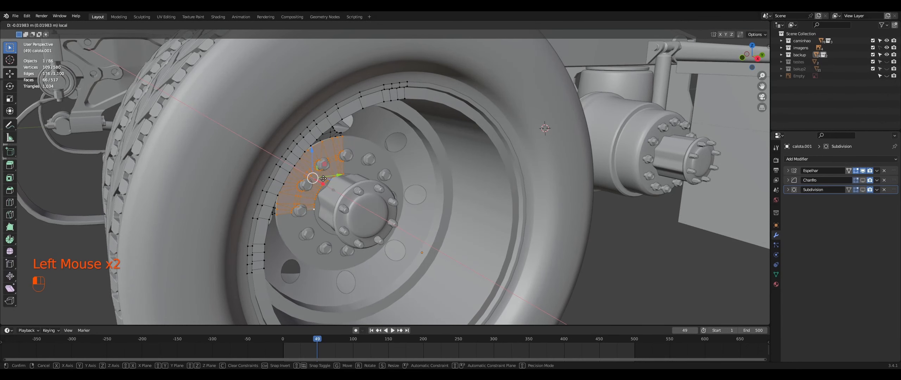
drag(323, 178, 323, 178)
middle_drag(323, 178, 303, 211)
key(Tab)
scroll(308, 179, down, 2)
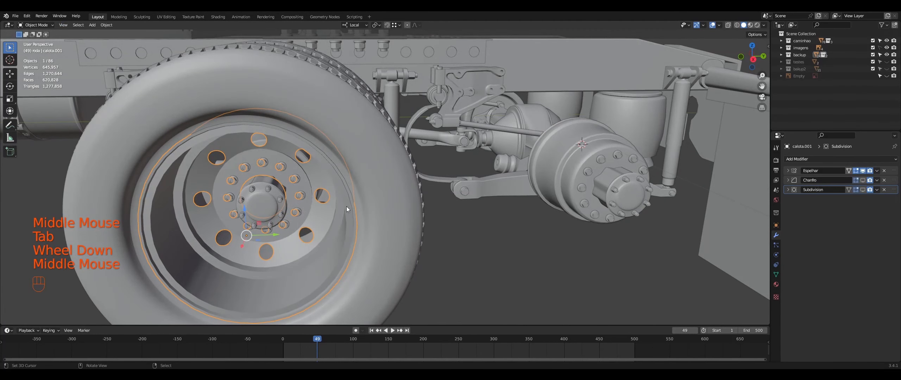
- Add the outer tyre, inner tyre and inner rim to the selected outer rim
shift+right_click(377, 179)
middle_drag(377, 179, 383, 225)
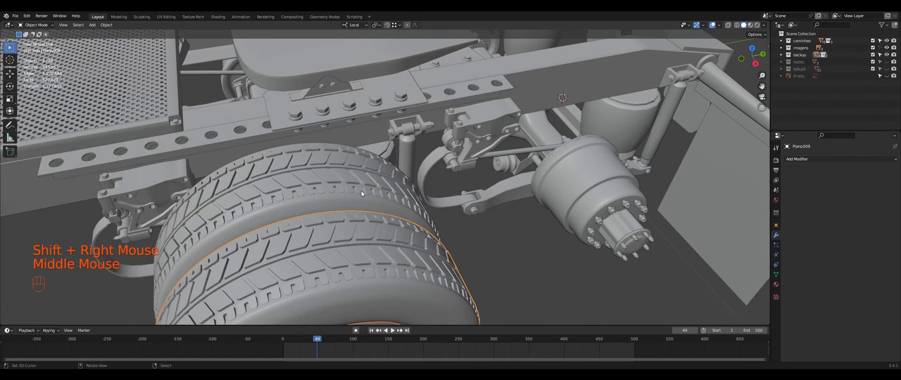
shift+right_click(361, 191)
key(shift+z)
middle_drag(361, 191, 310, 196)
shift+right_click(341, 211)
key(shift+z)
scroll(310, 196, up, 2)
- Move the four wheel parts 0.003254 m along local Y and compare them with the hub in the right side view
drag(238, 194, 248, 195)
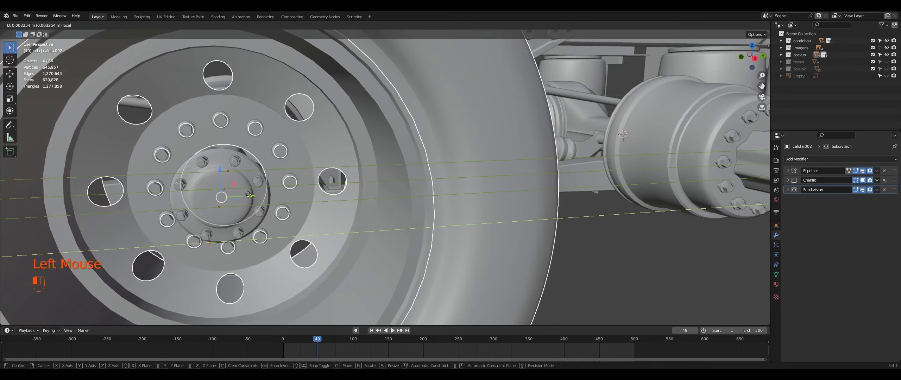
middle_drag(248, 194, 375, 201)
key(KP_3)
scroll(267, 189, up, 2)
scroll(369, 184, down, 1)
key(shift+z)
scroll(376, 201, up, 2)
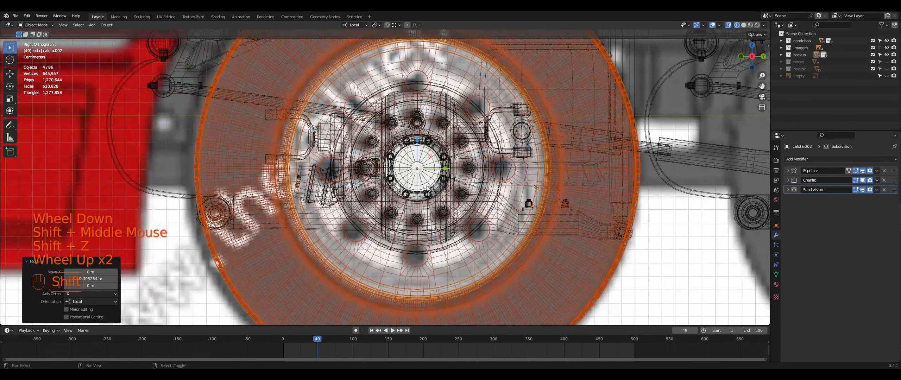
key(shift+z)
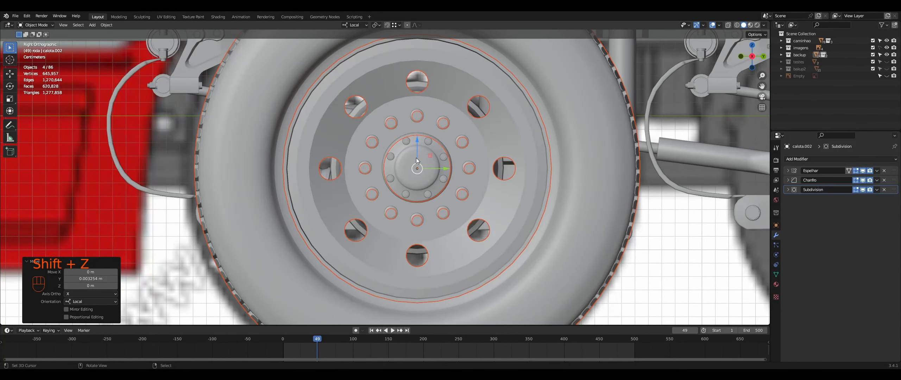
- Nudge the dual wheel into line with the hub centre in the side view, deselect it and save the file
drag(415, 151, 439, 166)
scroll(424, 206, down, 1)
key(shift+z)
scroll(457, 230, down, 2)
key(shift+z)
mouse_move(457, 230)
middle_down()
mouse_move(489, 235)
mouse_move(503, 261)
mouse_move(598, 249)
mouse_move(511, 238)
middle_up()
right_click(599, 249)
scroll(600, 250, down, 1)
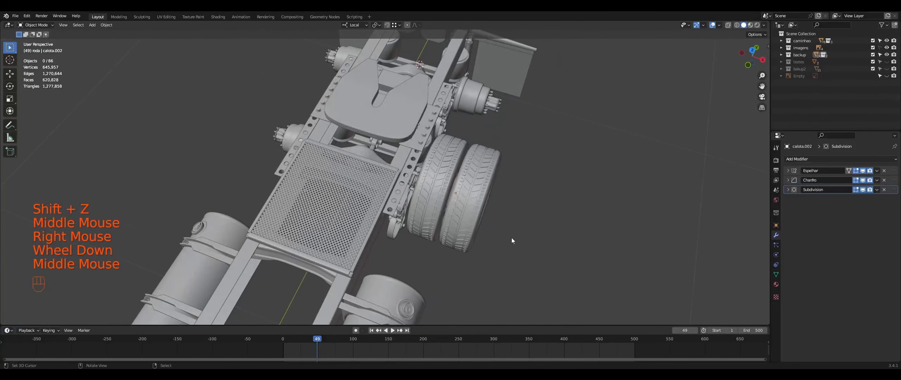
key(ctrl+s)
- Select the outer rim, both tyres and the inner rim of the dual wheel again
middle_drag(459, 224, 380, 213)
scroll(368, 214, down, 1)
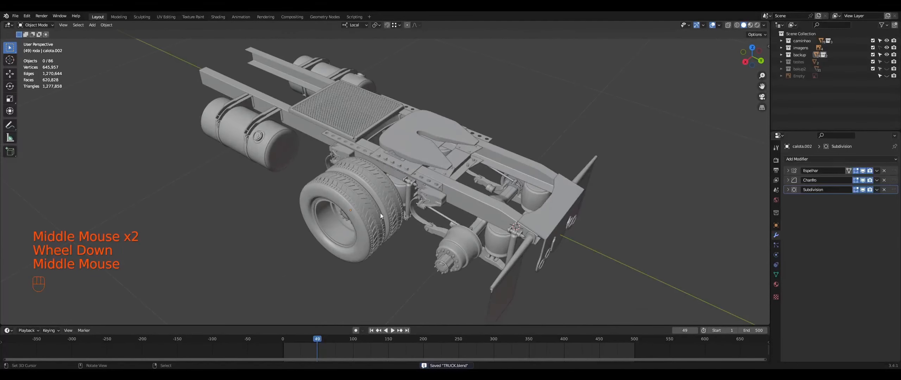
right_click(342, 234)
middle_drag(342, 234, 402, 207)
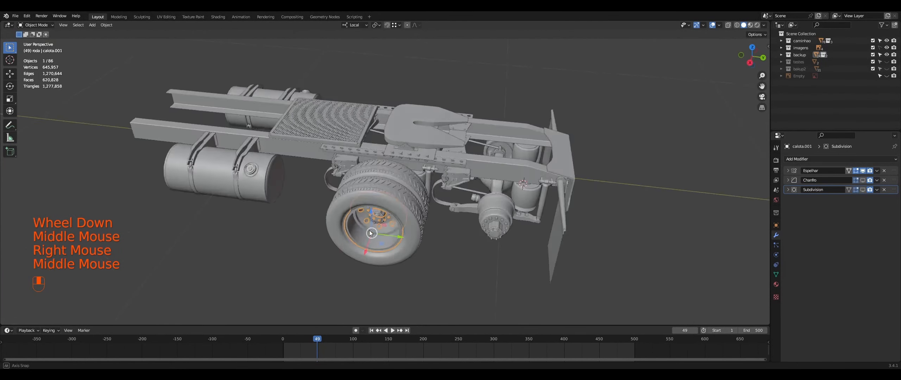
shift+right_click(401, 207)
shift+right_click(403, 183)
middle_drag(402, 183, 384, 222)
shift+right_click(384, 219)
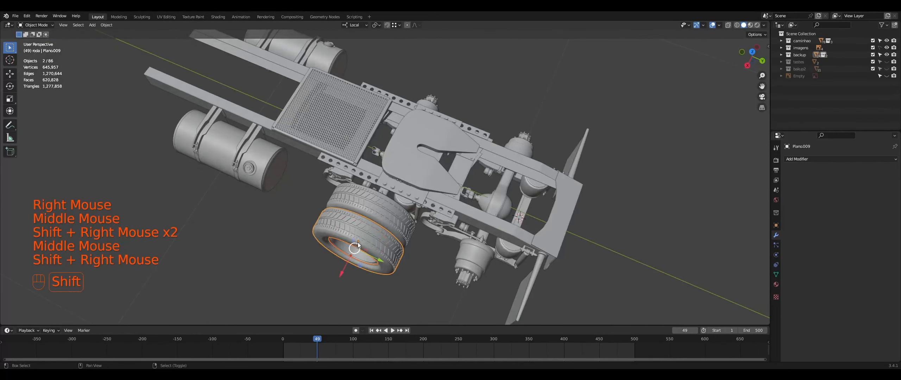
shift+right_click(384, 216)
key(shift+z)
shift+right_click(379, 209)
key(shift+z)
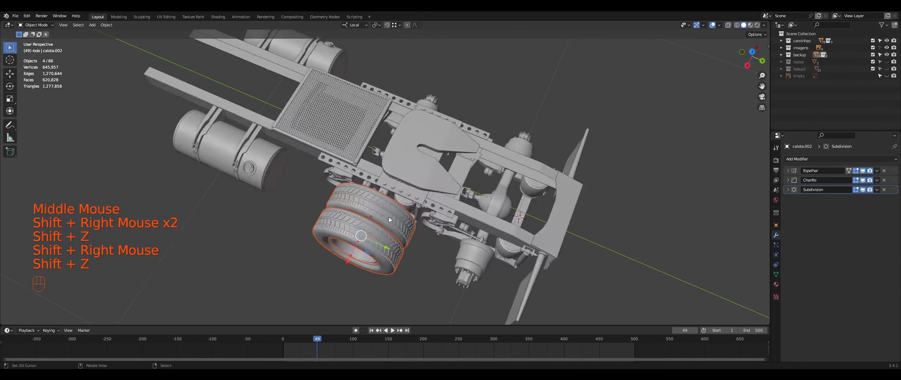
- Duplicate the dual wheel about 0.4135 m along local Y onto the rear drive axle
scroll(388, 217, down, 1)
middle_drag(388, 217, 404, 239)
key(shift+d)
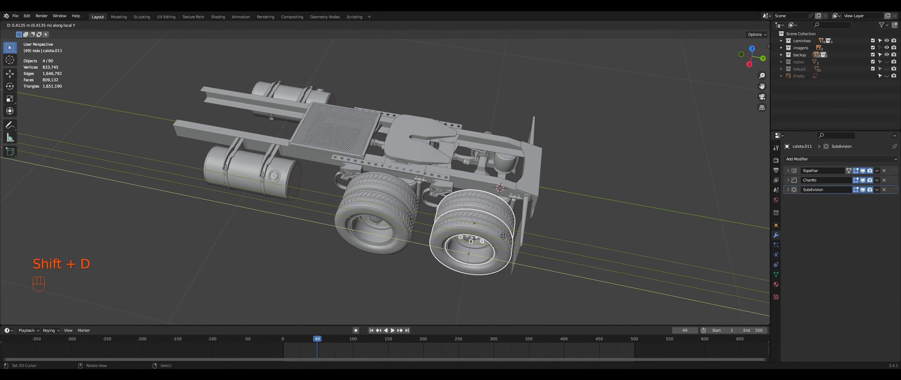
click(500, 237)
- Align the duplicated wheel with the rear hub by moving it -0.010649 m and -0.001083 m along local Y in the side view
middle_drag(499, 236, 495, 204)
key(KP_Decimal)
key(KP_3)
scroll(494, 208, down, 1)
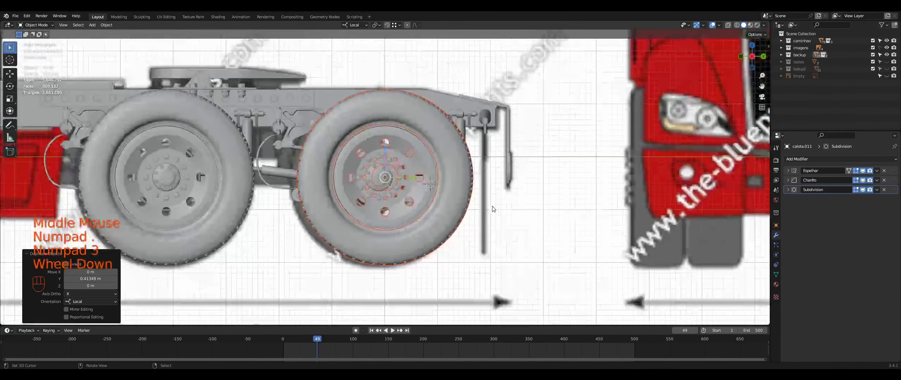
key(shift+z)
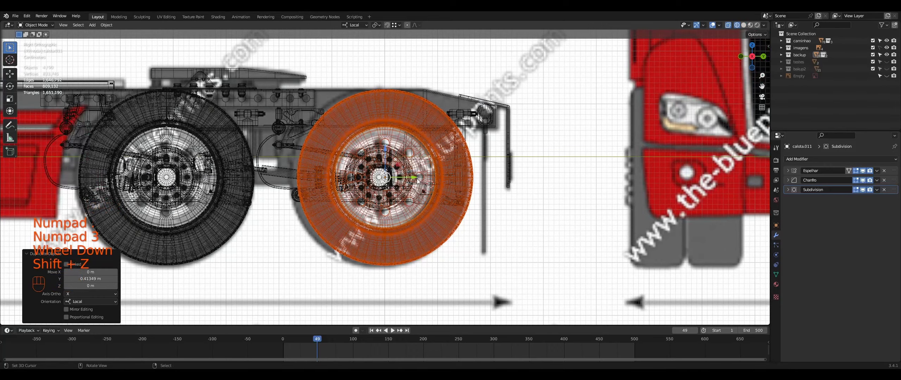
drag(417, 179, 416, 181)
scroll(415, 182, up, 2)
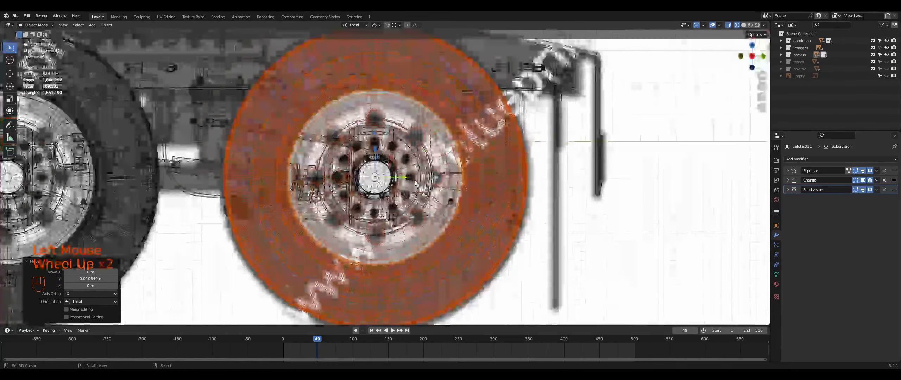
scroll(415, 181, up, 3)
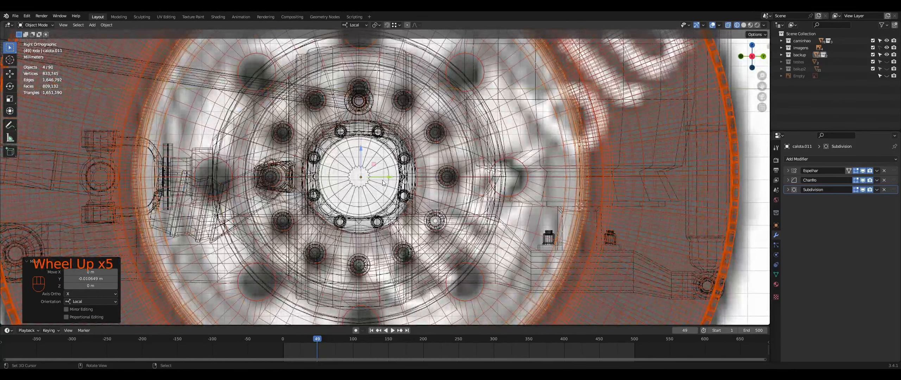
drag(382, 180, 382, 177)
scroll(383, 177, down, 2)
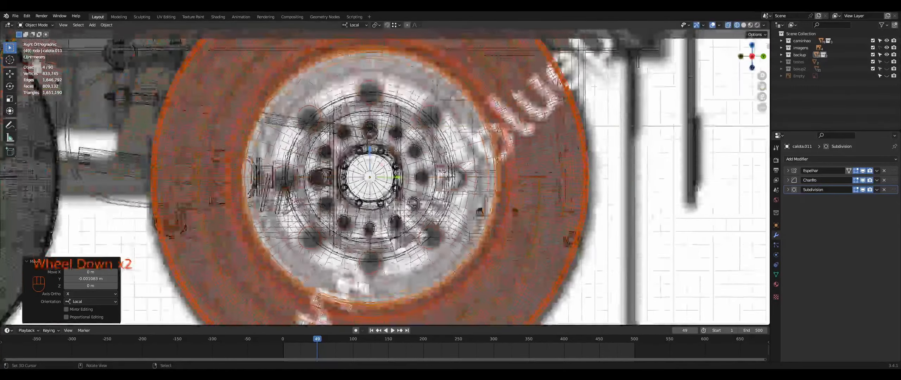
- Examine how the duplicated dual wheel sits on the rear drive axle from the side and around the chassis
key(shift+z)
scroll(385, 204, down, 4)
scroll(384, 210, up, 3)
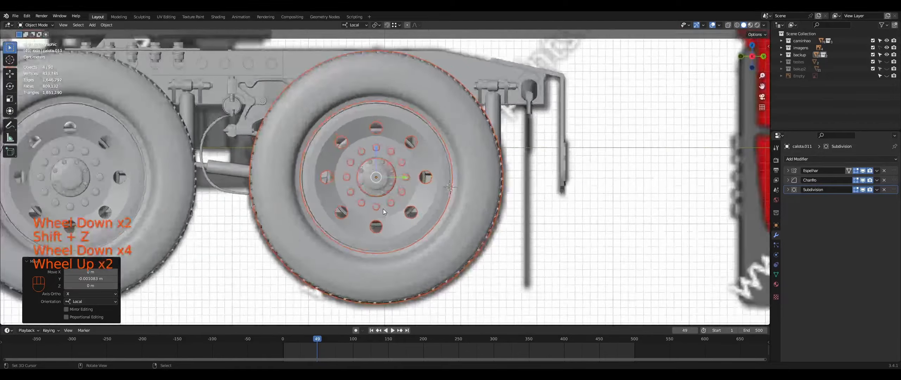
shift+scroll(383, 210, up, 1)
scroll(382, 209, up, 1)
middle_drag(384, 209, 352, 243)
scroll(384, 233, down, 2)
scroll(474, 285, down, 3)
middle_drag(352, 243, 390, 197)
scroll(338, 236, down, 1)
middle_drag(390, 197, 364, 235)
scroll(400, 217, down, 1)
scroll(401, 212, up, 2)
- Extend the selection with the rims and tyres of the front dual wheel so both wheel sets are selected
shift+right_click(395, 233)
shift+right_click(489, 166)
shift+right_click(370, 203)
key(shift+z)
shift+right_click(361, 211)
key(shift+z)
scroll(363, 211, down, 1)
scroll(346, 225, down, 1)
right_click(416, 246)
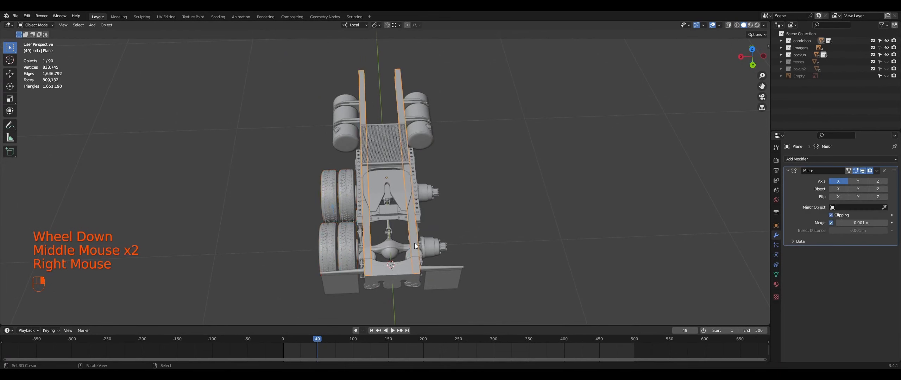
middle_drag(416, 247, 416, 266)
key(ctrl+z)
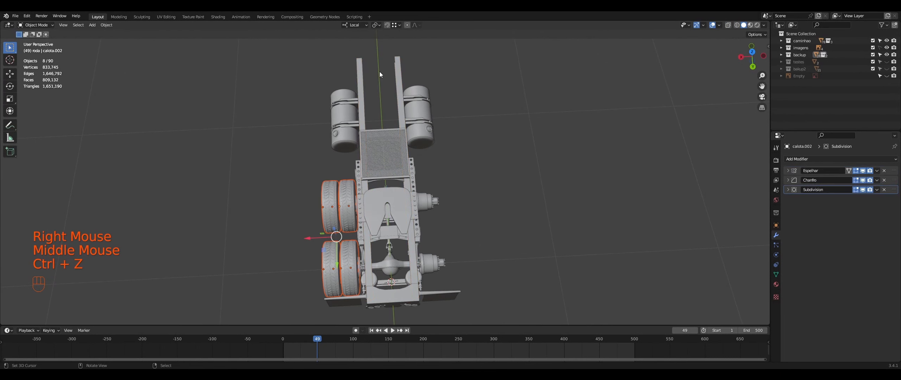
- Duplicate both dual wheel sets in place and mirror the copies along global X about the 3D cursor
drag(377, 28, 388, 44)
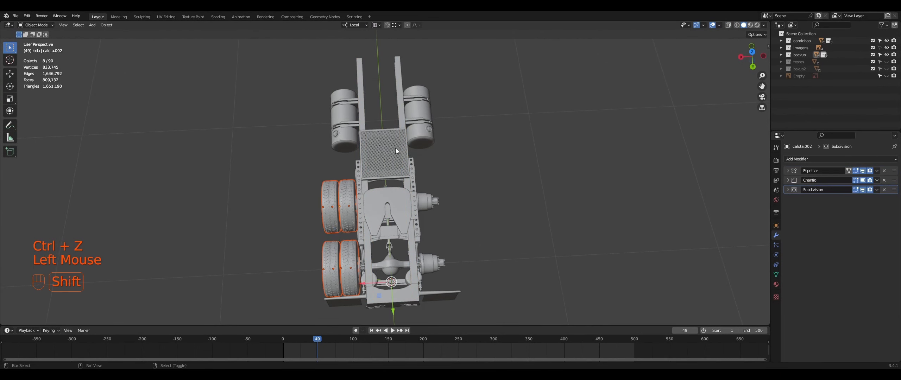
key(shift+d)
right_click(356, 130)
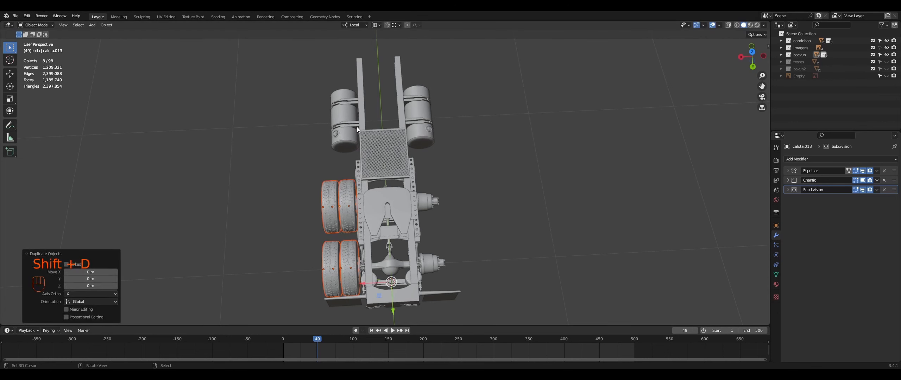
click(104, 26)
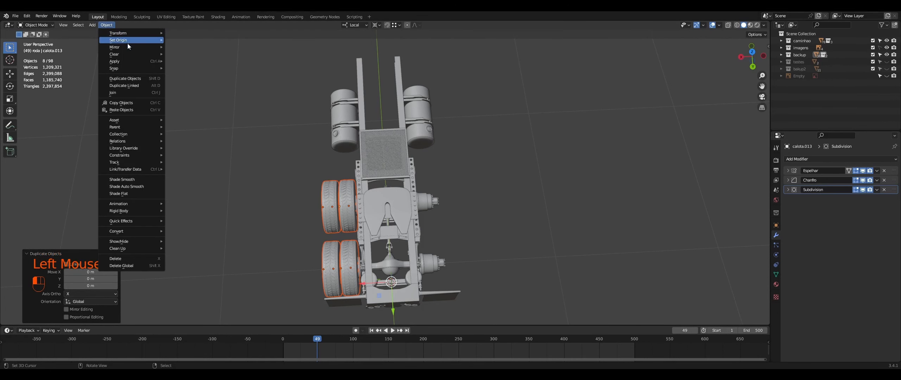
mouse_move(131, 48)
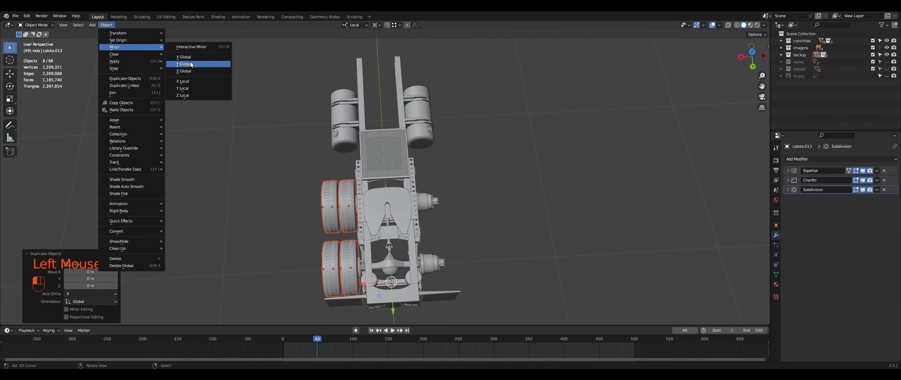
click(190, 59)
middle_drag(321, 169, 435, 151)
right_click(253, 173)
- Inspect the mirrored wheels from below the chassis and save the file
scroll(313, 194, up, 1)
scroll(366, 111, up, 2)
scroll(379, 137, down, 1)
scroll(435, 151, up, 1)
middle_drag(435, 151, 416, 194)
mouse_move(415, 194)
middle_down()
mouse_move(420, 216)
mouse_move(404, 196)
middle_up()
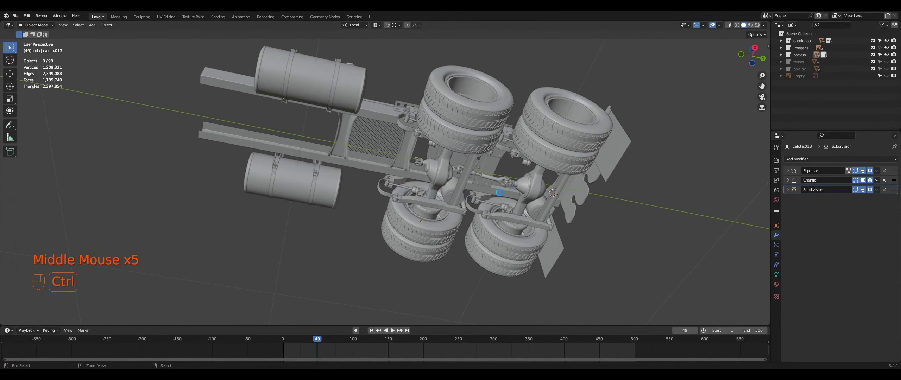
key(ctrl+s)
- Switch the Subdivision modifier of the chassis's rear end plate from Simple to Catmull-Clark and deselect the plate
middle_drag(497, 201, 442, 252)
right_click(415, 186)
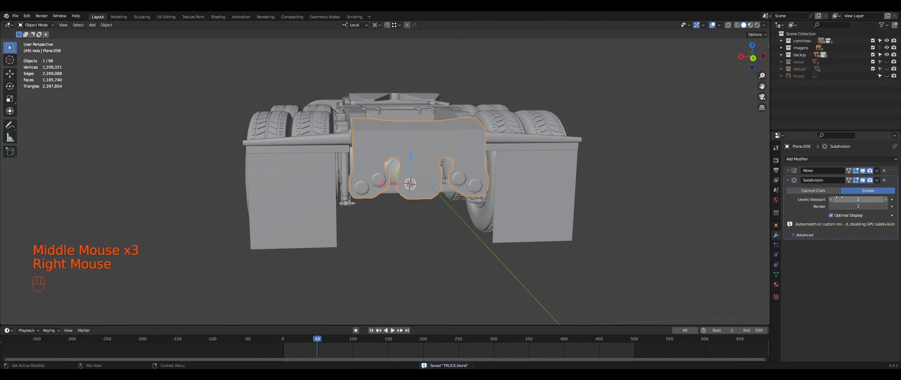
click(819, 190)
middle_drag(490, 206, 577, 237)
right_click(617, 246)
middle_drag(577, 237, 598, 280)
key(KP_7)
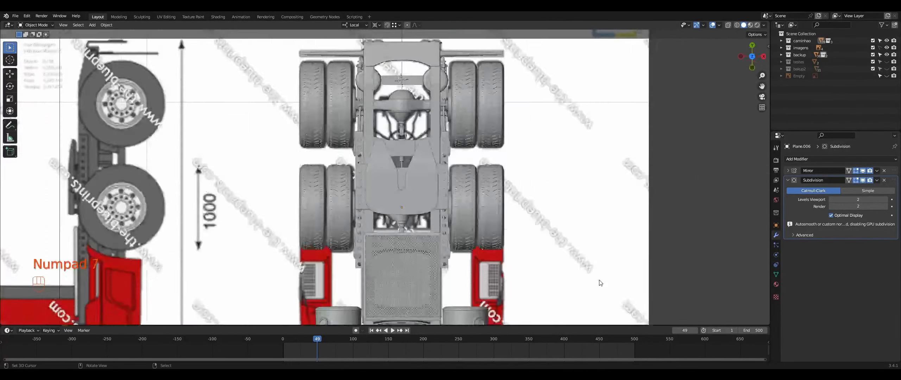
- Inspect the whole chassis with the wheels mounted on both sides and save the file
scroll(412, 188, down, 3)
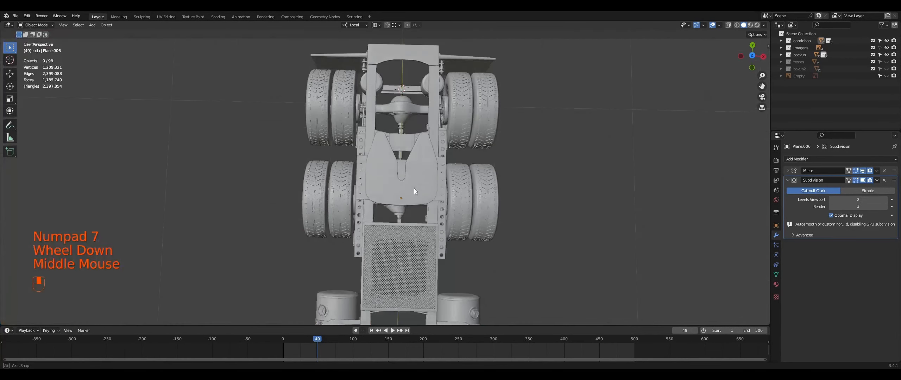
middle_drag(414, 189, 492, 239)
scroll(403, 202, down, 2)
scroll(395, 226, up, 1)
scroll(495, 241, down, 1)
key(ctrl+s)
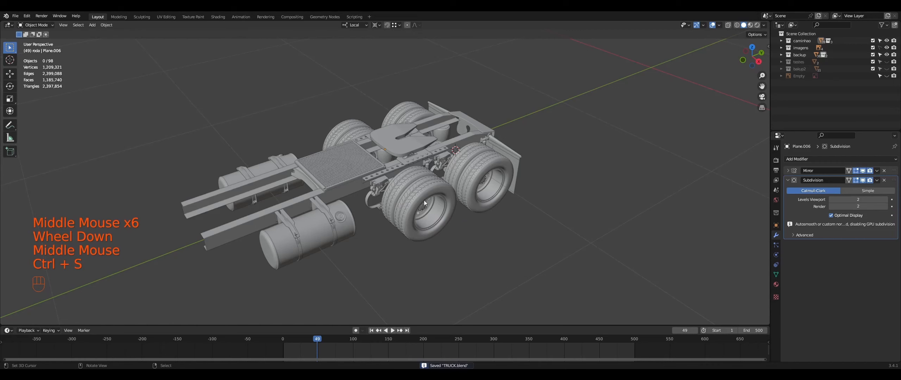
- Switch to wireframe shading and select the rims and tyres of both dual wheel sets on one side of the chassis
mouse_move(434, 196)
middle_down()
mouse_move(424, 195)
mouse_move(450, 216)
mouse_move(446, 204)
middle_up()
right_click(429, 203)
shift+right_click(446, 214)
shift+right_click(419, 190)
key(shift+z)
shift+right_click(446, 204)
shift+right_click(443, 205)
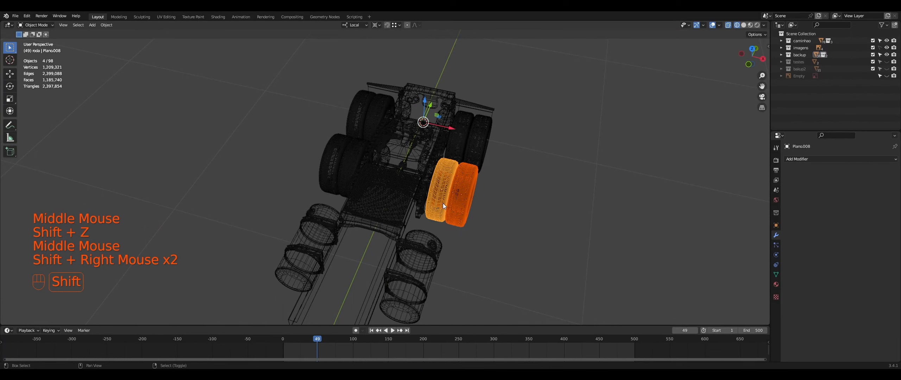
shift+right_click(484, 152)
shift+right_click(483, 152)
shift+right_click(454, 144)
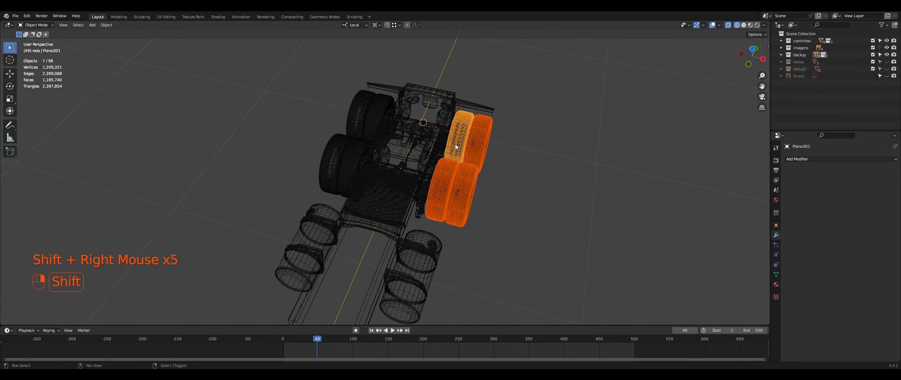
shift+right_click(456, 147)
- Extend the selection with the rims and tyres of both dual wheel sets on the opposite side
middle_drag(456, 147, 355, 199)
shift+right_click(356, 198)
shift+right_click(356, 190)
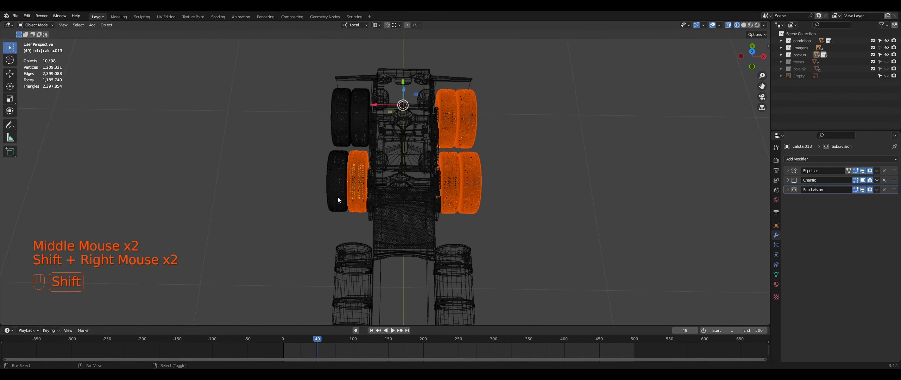
shift+right_click(338, 192)
shift+right_click(340, 188)
shift+right_click(346, 123)
shift+right_click(344, 121)
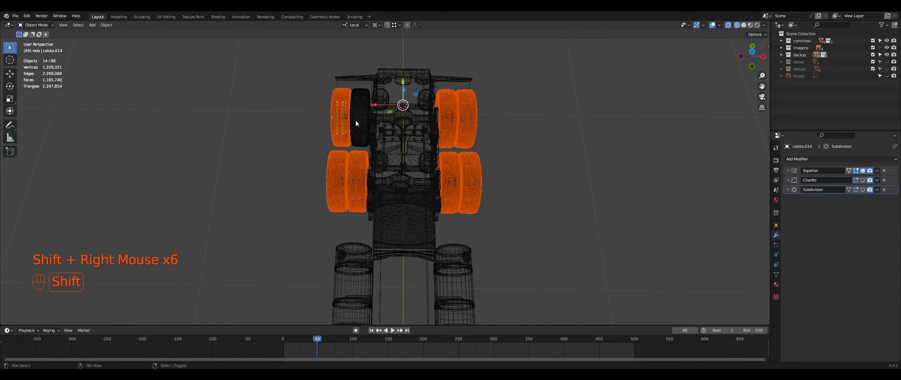
shift+right_click(356, 120)
shift+right_click(357, 120)
middle_drag(358, 122, 394, 140)
- Move all selected wheel objects to a new collection named wheels_test_oficial
key(comma)
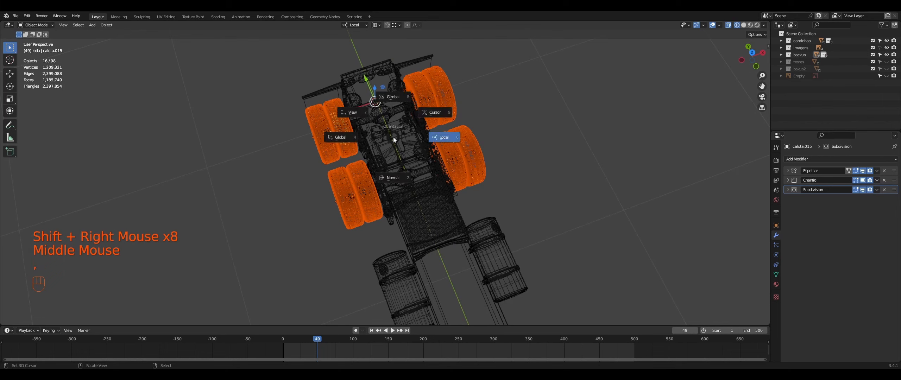
key(m)
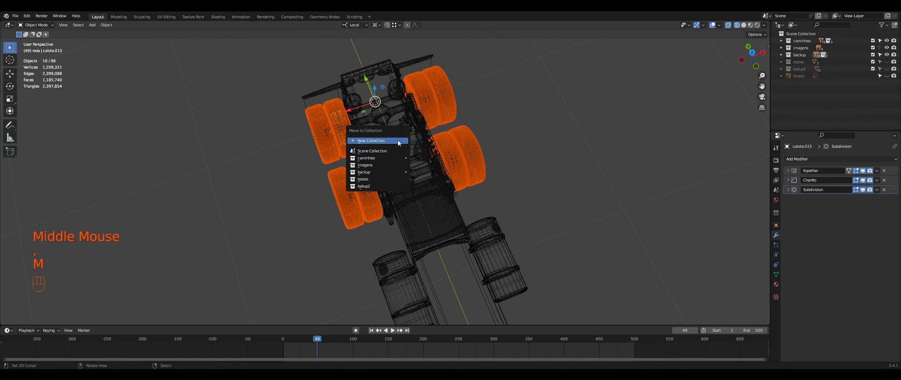
right_click(383, 186)
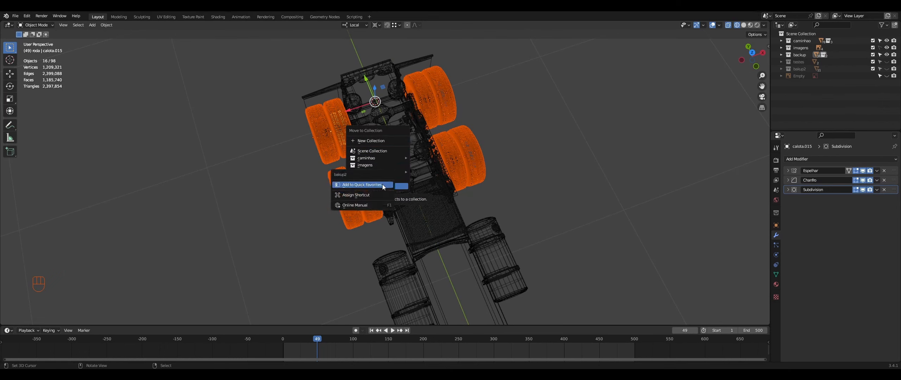
click(383, 140)
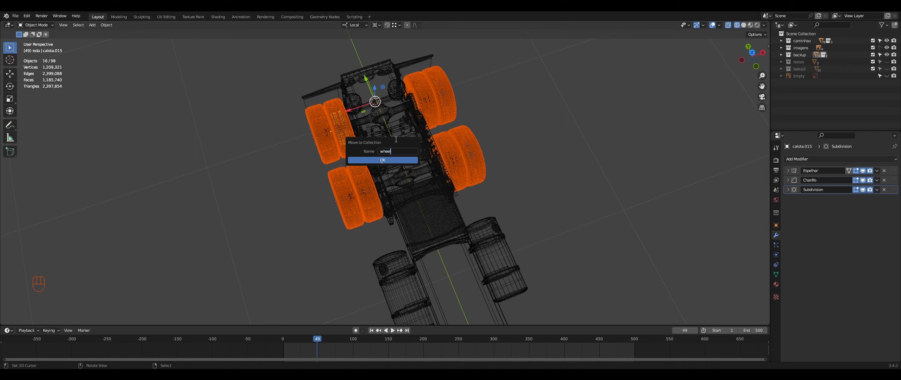
text(wheels_test_oficial)
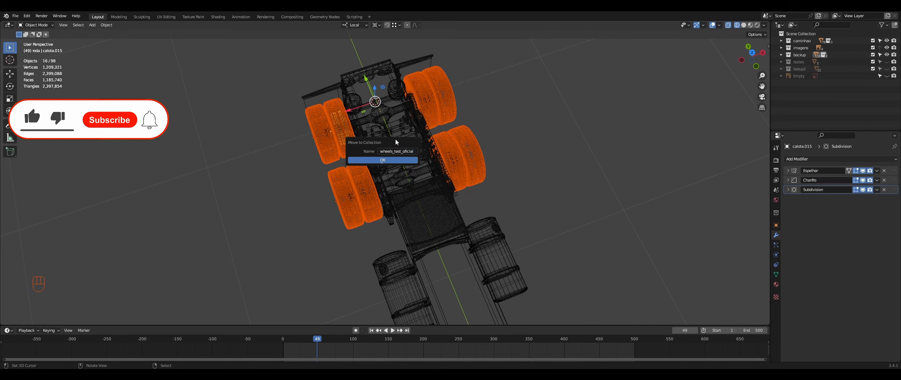
click(383, 160)
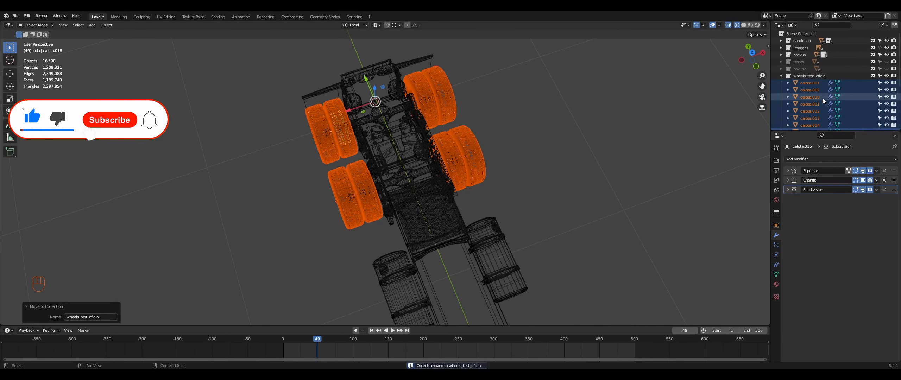
- Collapse the wheels_test_oficial collection and hide it in the viewport
click(781, 76)
click(886, 76)
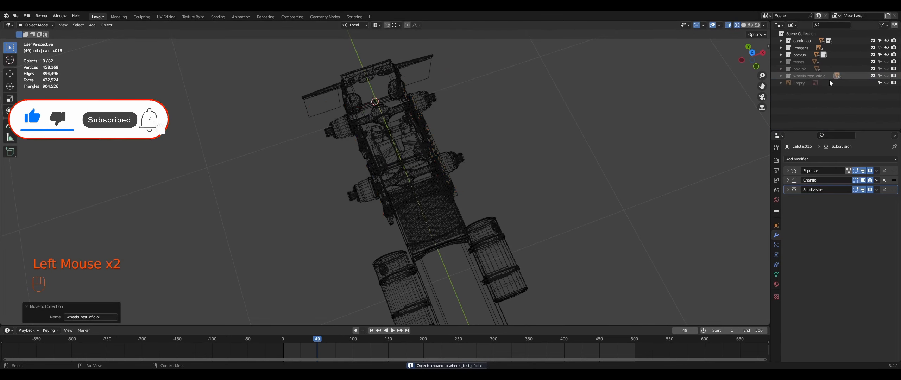
middle_drag(663, 117, 649, 113)
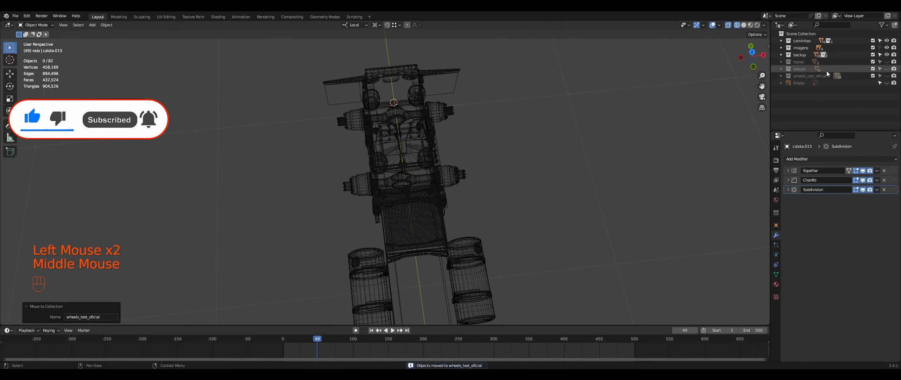
- Expand the backup collection and its roda subcollection to list the old wheel objects
click(788, 56)
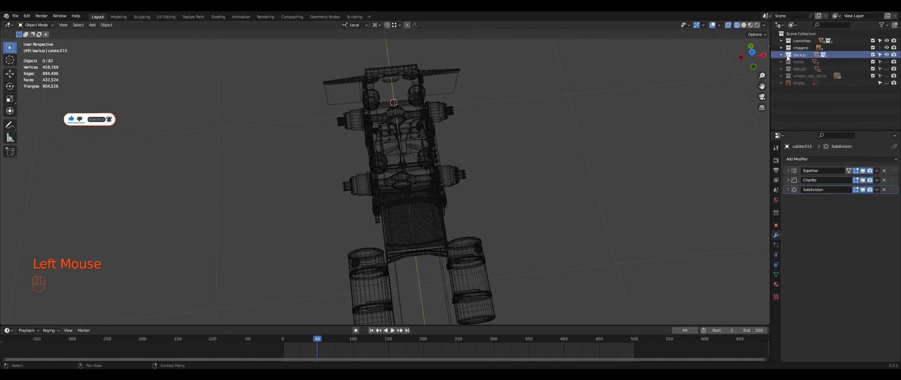
click(786, 56)
click(805, 63)
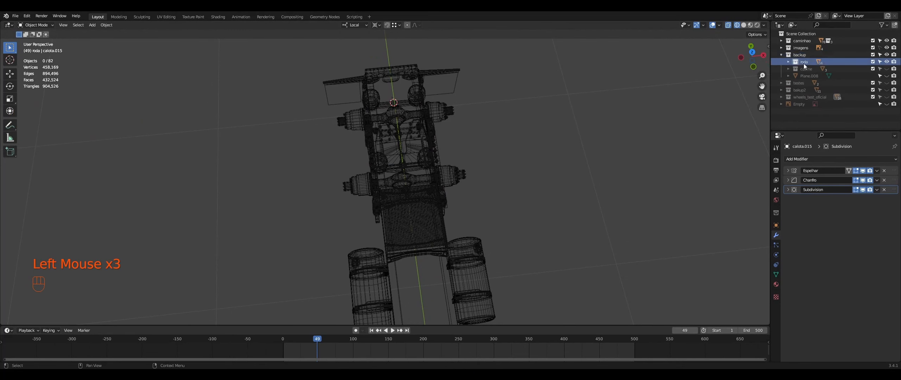
click(788, 62)
click(807, 77)
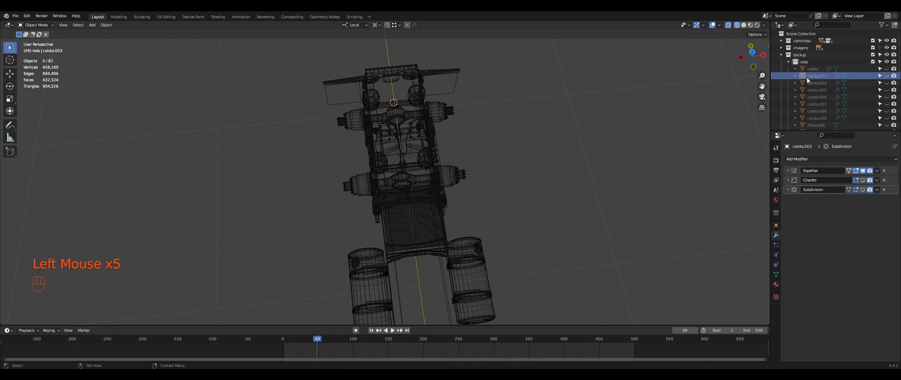
- Try deleting only the roda collection from backup, and undo the deletion
mouse_move(810, 69)
mouse_down()
mouse_move(813, 85)
mouse_move(799, 72)
mouse_up()
click(802, 63)
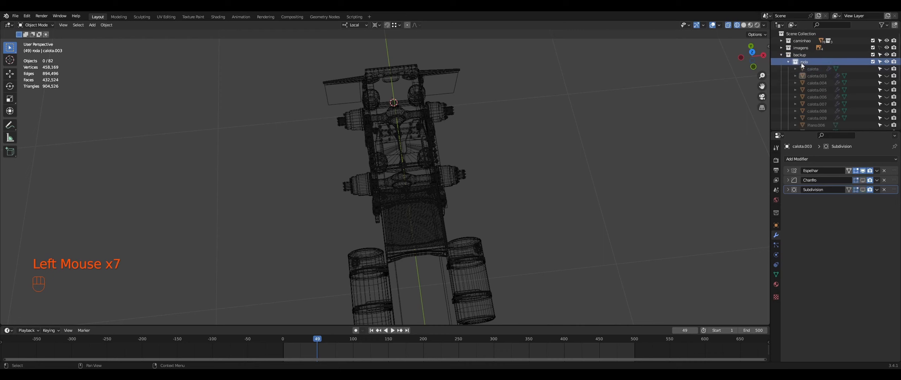
click(789, 62)
key(Delete)
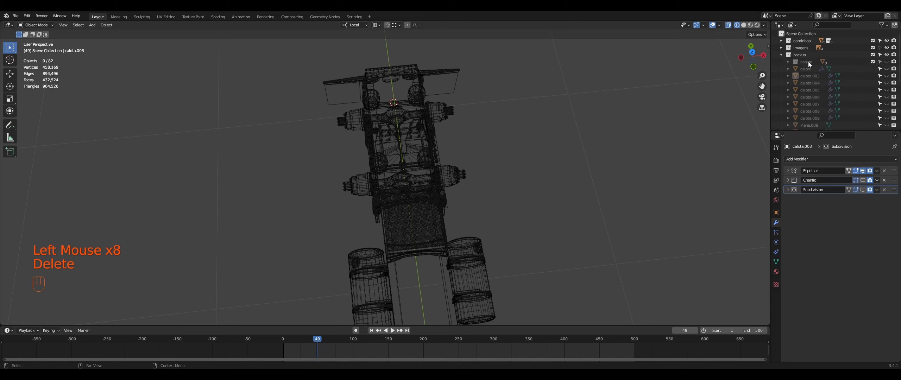
scroll(799, 64, down, 1)
scroll(804, 65, up, 1)
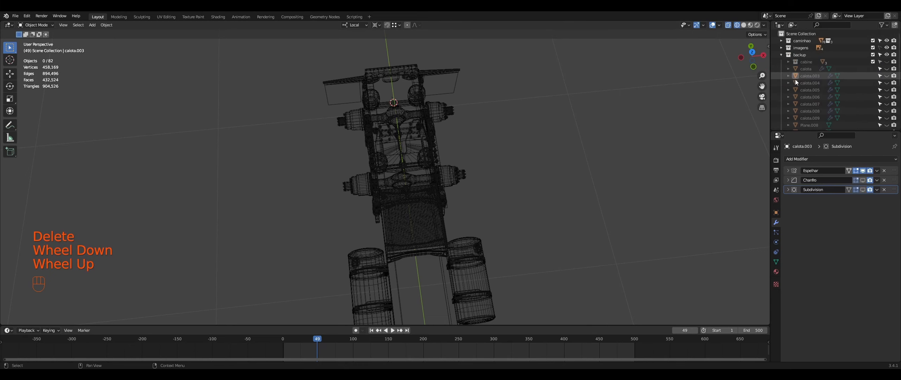
key(ctrl+z)
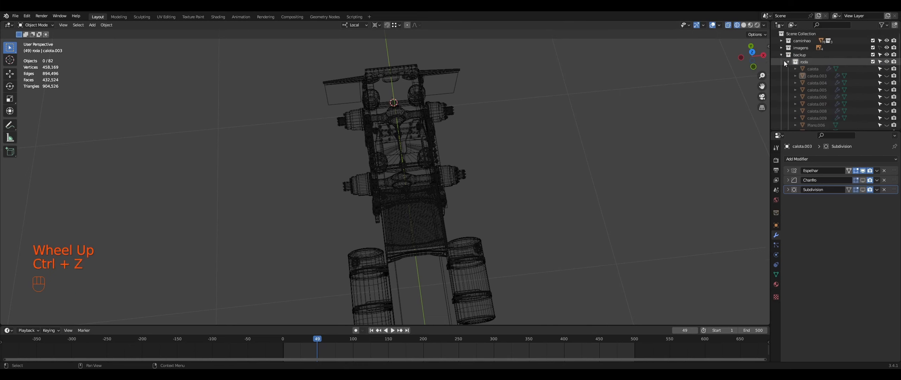
- Select all the old wheel objects inside the roda collection as a range and delete them
click(798, 63)
click(796, 63)
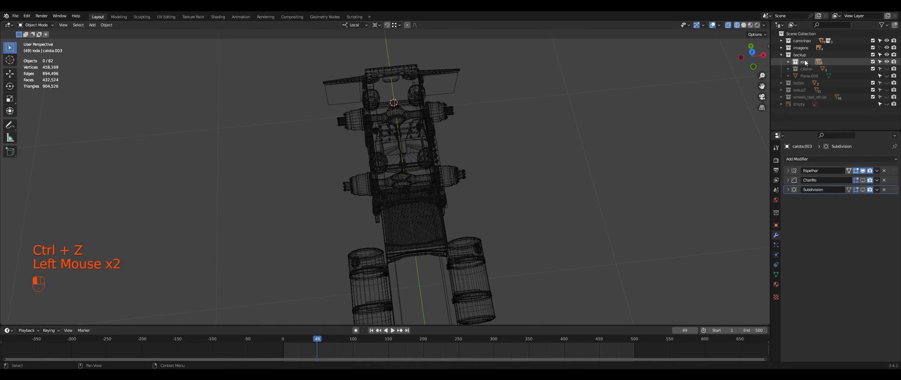
click(788, 63)
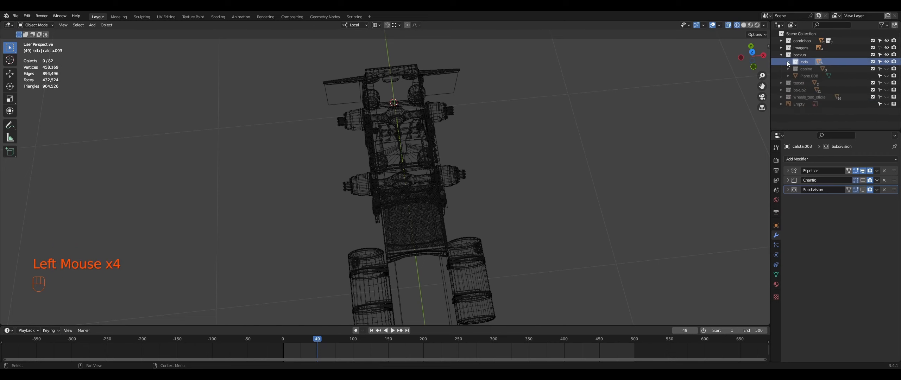
click(788, 63)
click(818, 69)
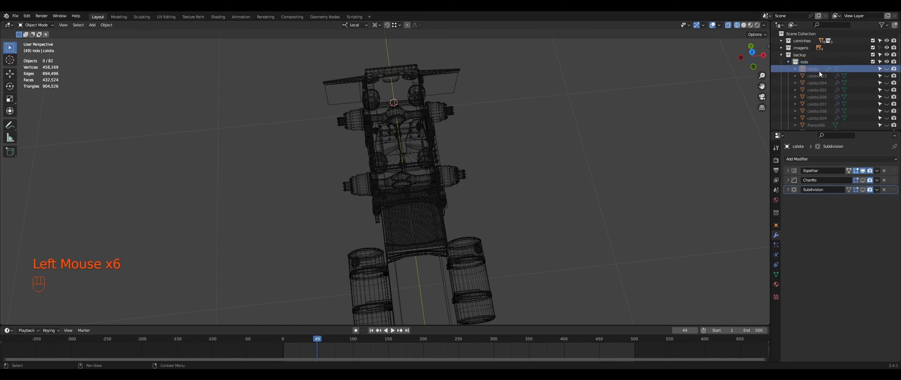
scroll(816, 69, down, 3)
shift+click(820, 79)
key(Delete)
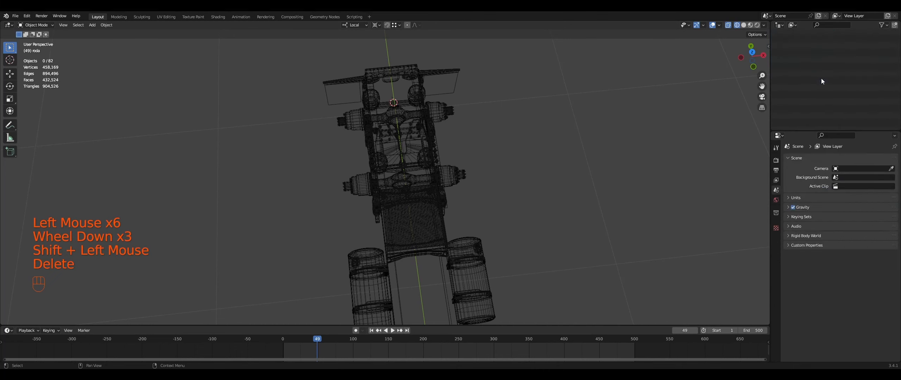
scroll(821, 78, up, 2)
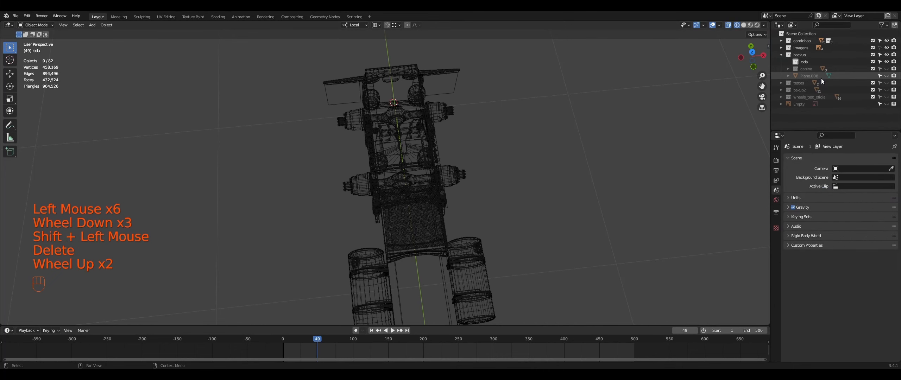
- Delete the empty roda collection, collapse the backup collection and save the file
click(799, 64)
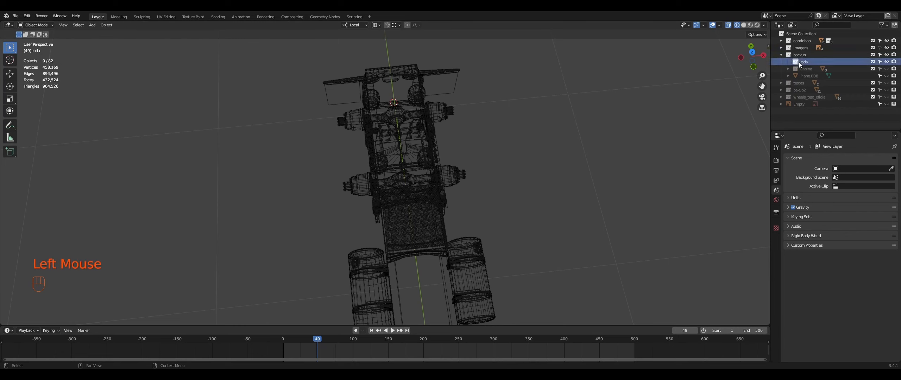
key(Delete)
click(780, 55)
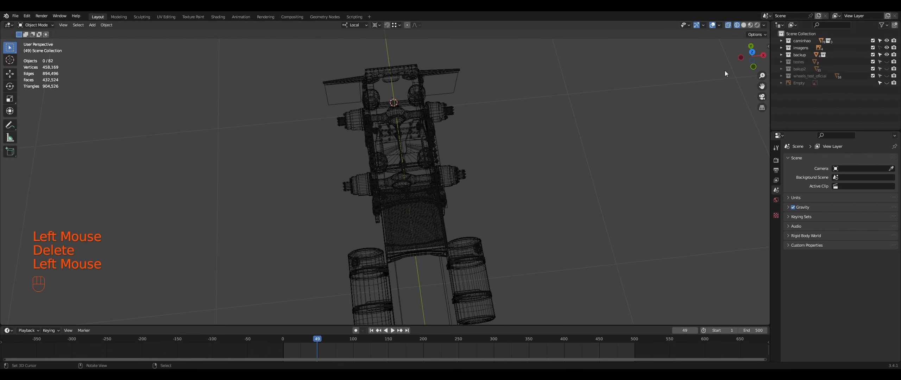
key(ctrl)
key(ctrl+s)
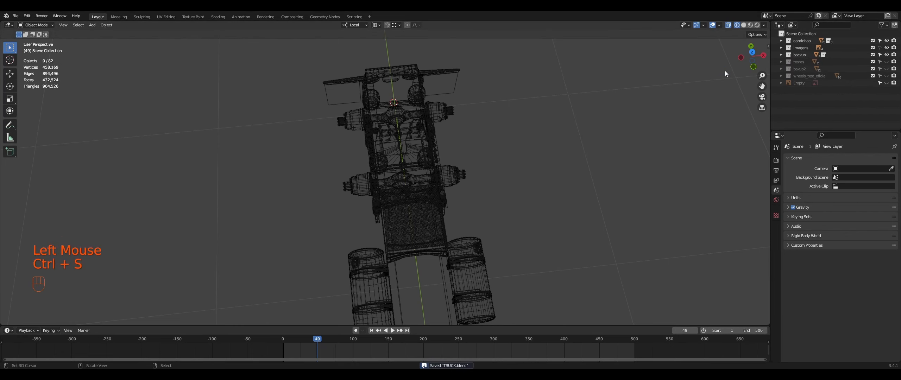
- Return to solid shading and show the wheels_test_oficial collection in the viewport
scroll(724, 70, down, 3)
mouse_move(724, 71)
middle_down()
mouse_move(573, 151)
mouse_move(543, 124)
middle_up()
key(shift+z)
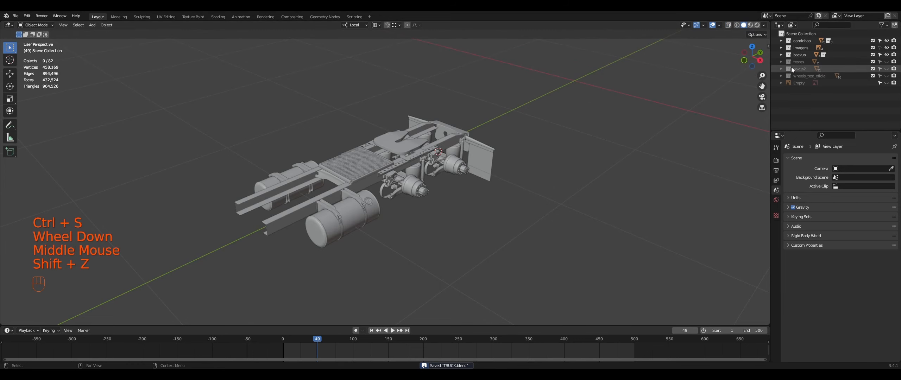
click(886, 75)
- Isolate a wheel rim and its axle hub in local view to examine how they fit together
middle_drag(563, 211, 410, 169)
scroll(422, 228, up, 2)
scroll(523, 173, up, 2)
scroll(499, 176, up, 1)
right_click(425, 174)
shift+right_click(400, 162)
key(KP_Divide)
scroll(408, 167, up, 3)
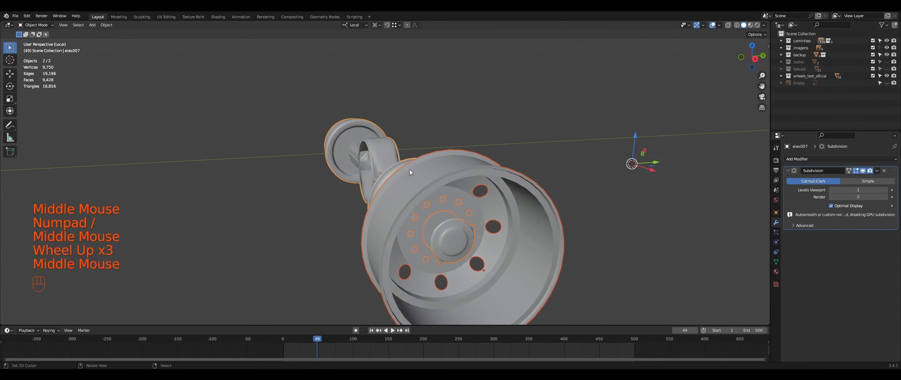
- Examine the isolated rim's mesh in Edit Mode and exit local view
right_click(450, 208)
key(Tab)
middle_drag(451, 208, 486, 217)
scroll(450, 197, up, 2)
key(Tab)
key(KP_Divide)
- Examine the rim's mesh around the hub bolts with the complete chassis shown
scroll(506, 212, up, 1)
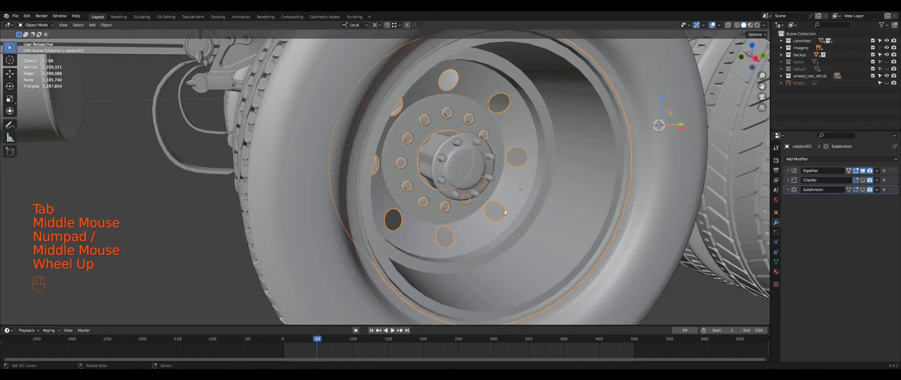
scroll(463, 165, up, 1)
key(Tab)
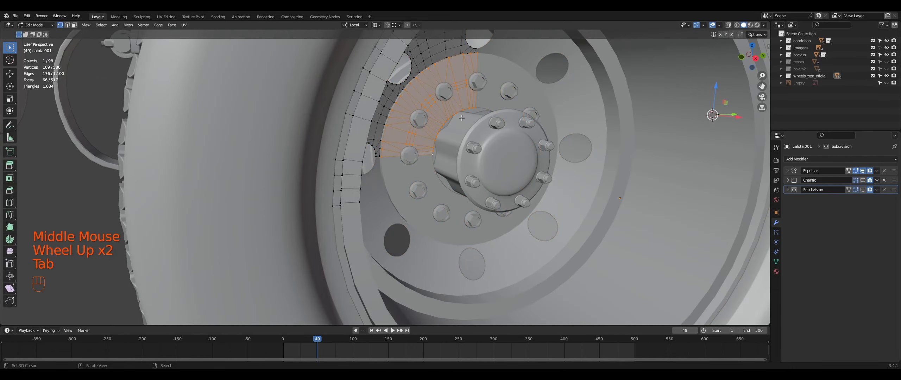
scroll(484, 114, down, 2)
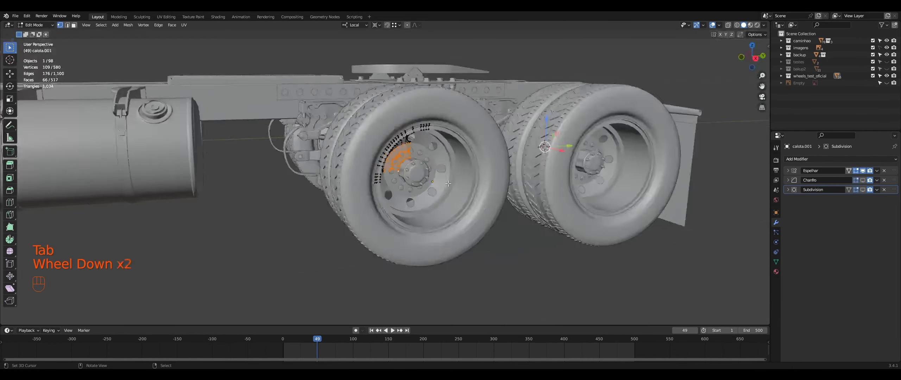
key(Tab)
- Save the file, deselect the rim and review the wheeled chassis from several angles
middle_drag(484, 113, 477, 201)
scroll(457, 205, down, 1)
key(ctrl+s)
scroll(473, 207, up, 2)
right_click(443, 250)
middle_drag(444, 251, 419, 243)
key(KP_3)
scroll(436, 240, down, 1)
scroll(437, 240, down, 2)
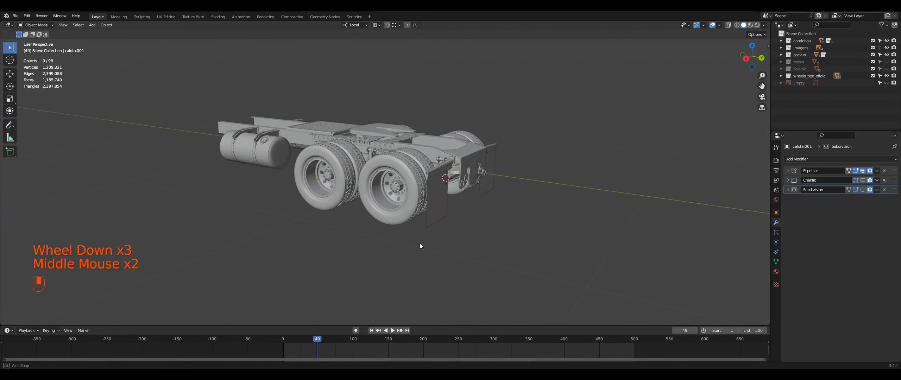
- Hide the wheels_test_oficial collection and save the file
click(886, 75)
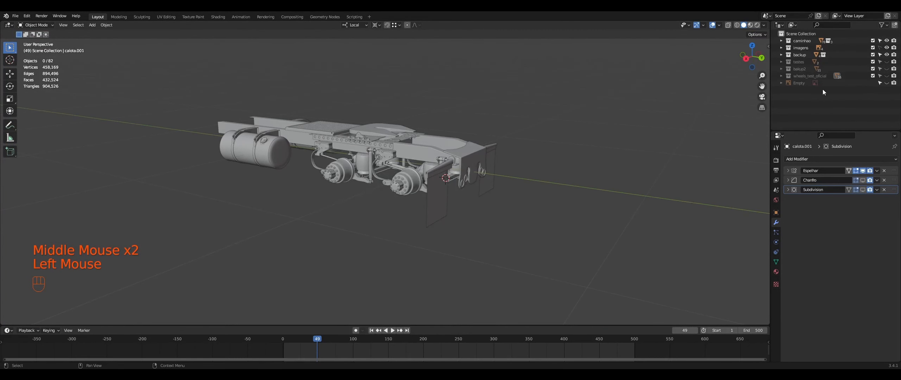
middle_drag(542, 151, 557, 157)
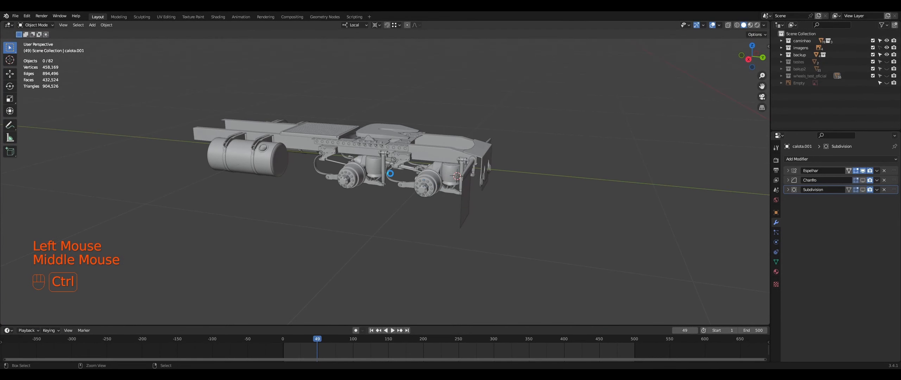
key(ctrl+s)
scroll(387, 172, up, 2)
middle_drag(387, 171, 442, 186)
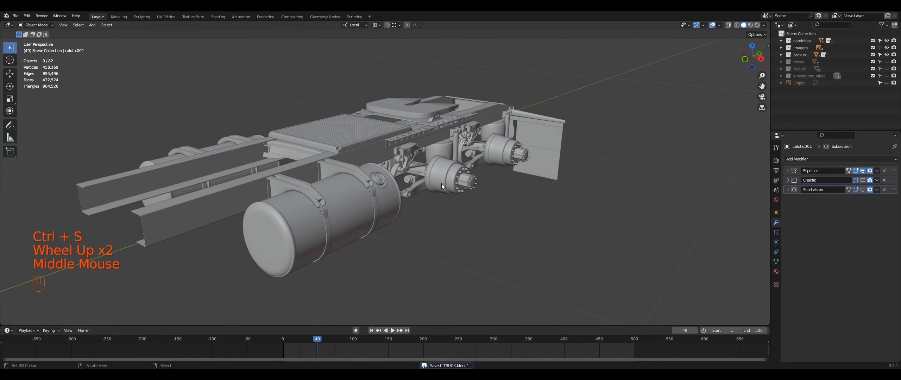
key(ctrl+s)
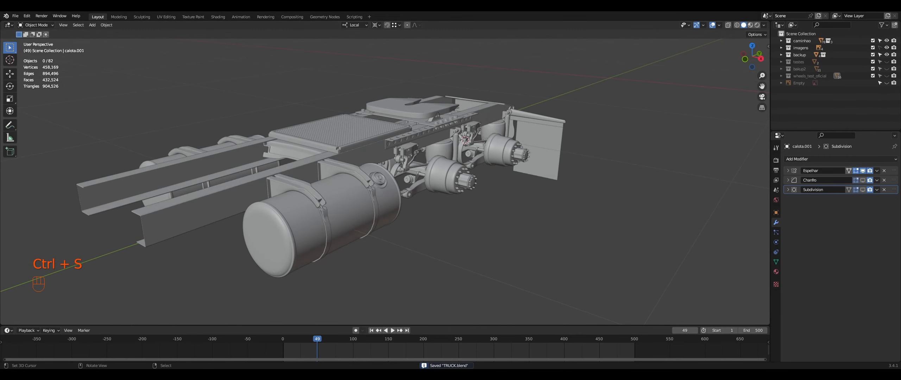